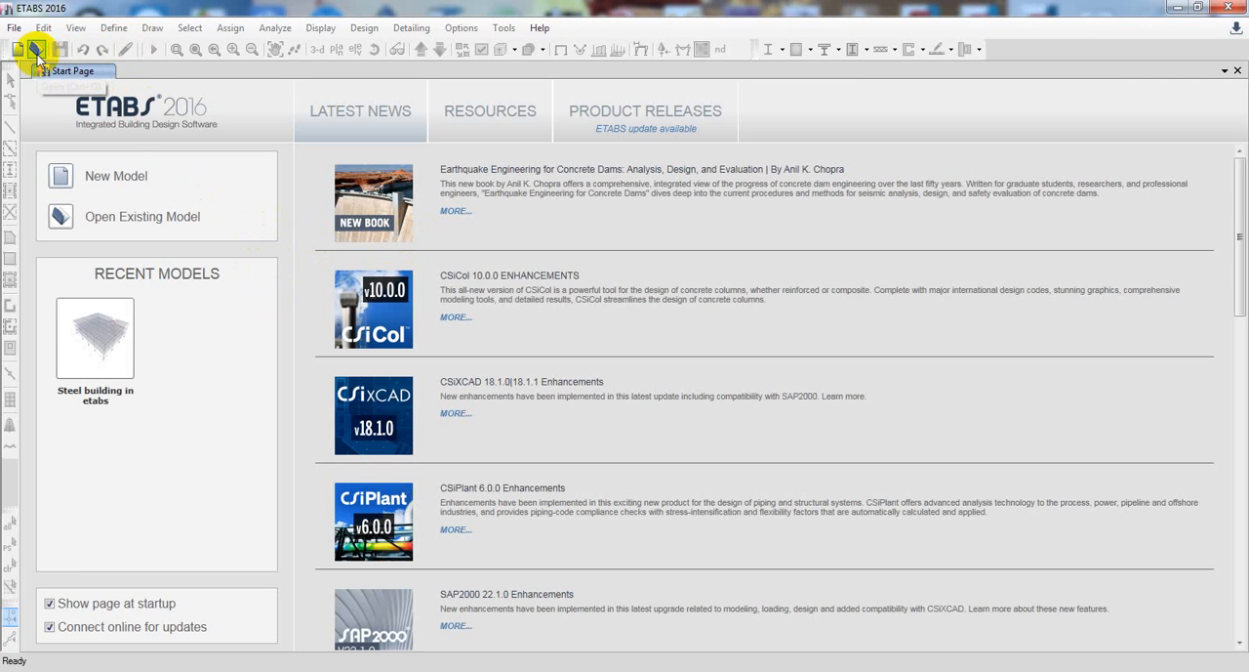
Open the model file "Steel building in etabs" from the STEEL design folder on the Desktop
{"action": "left_click", "coordinate": [35, 49]}
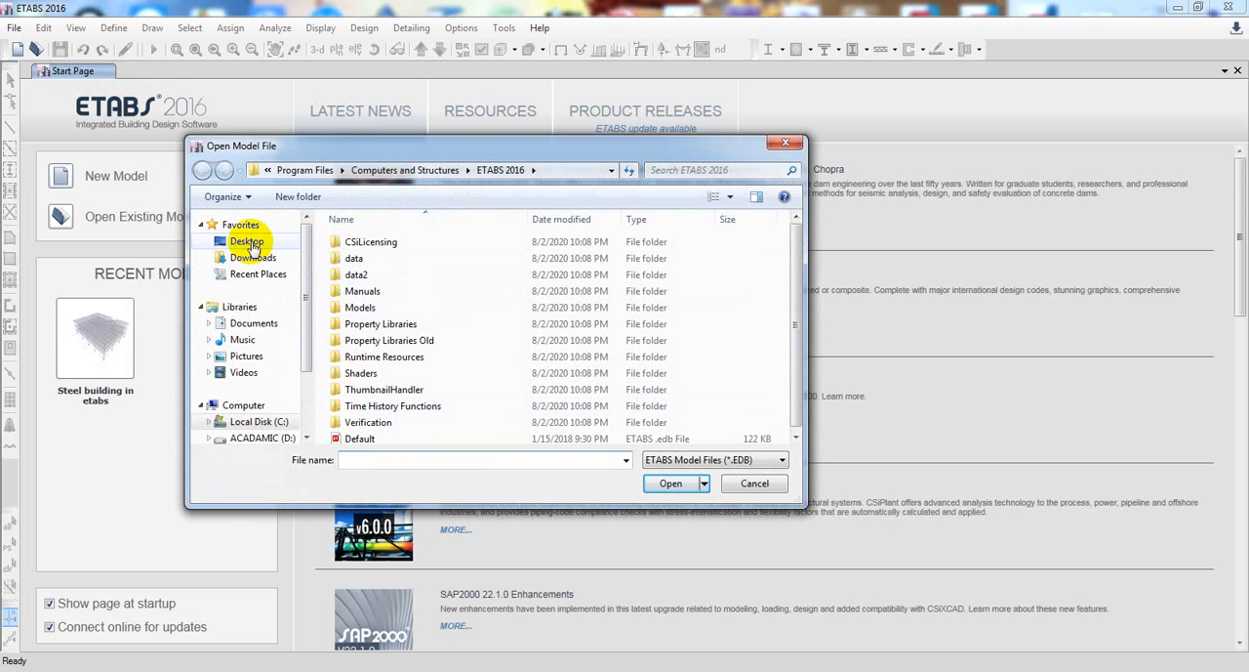
{"action": "left_click", "coordinate": [248, 241]}
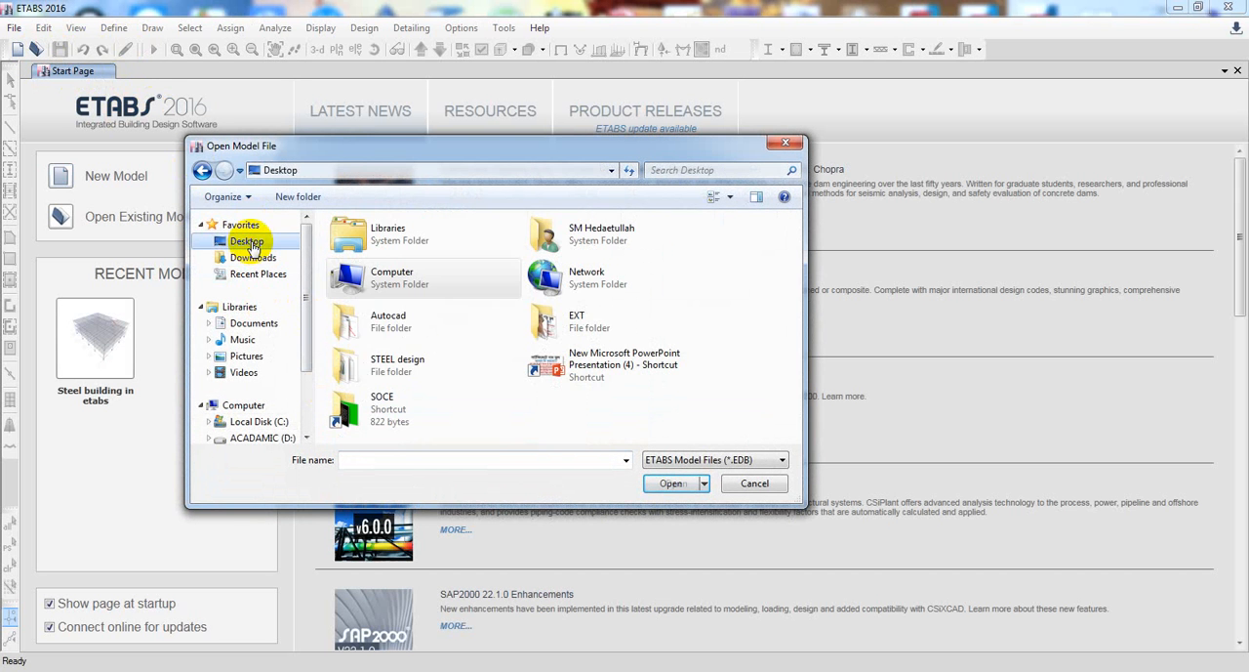
{"action": "double_click", "coordinate": [391, 376]}
{"action": "left_click", "coordinate": [380, 246]}
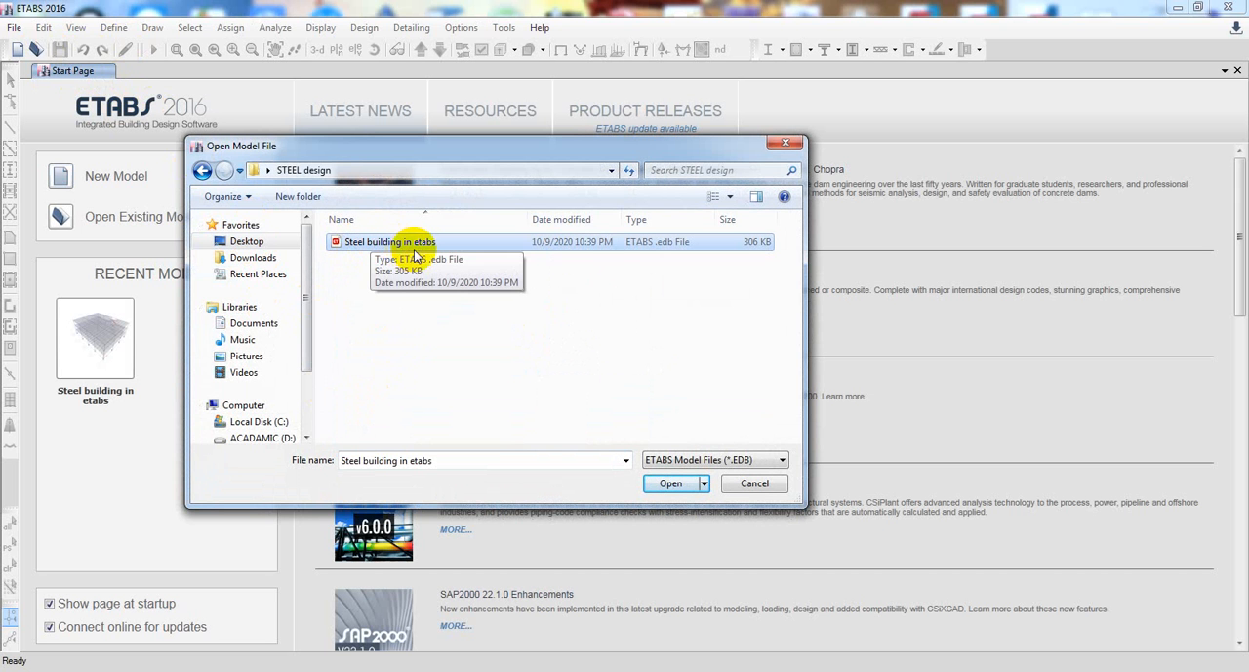
{"action": "left_click", "coordinate": [669, 484]}
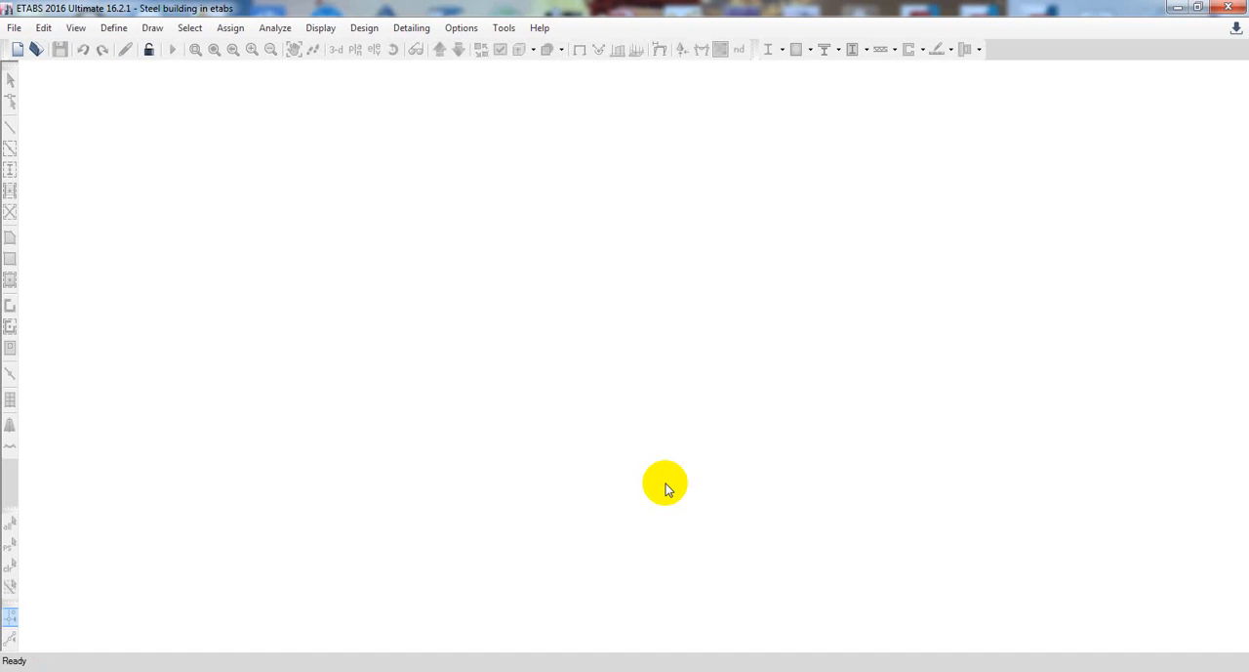
Set the story scope to All Stories and select the main floor deck shells in the plan view
{"action": "left_click", "coordinate": [810, 504]}
{"action": "left_click_drag", "start_coordinate": [814, 503], "coordinate": [807, 509]}
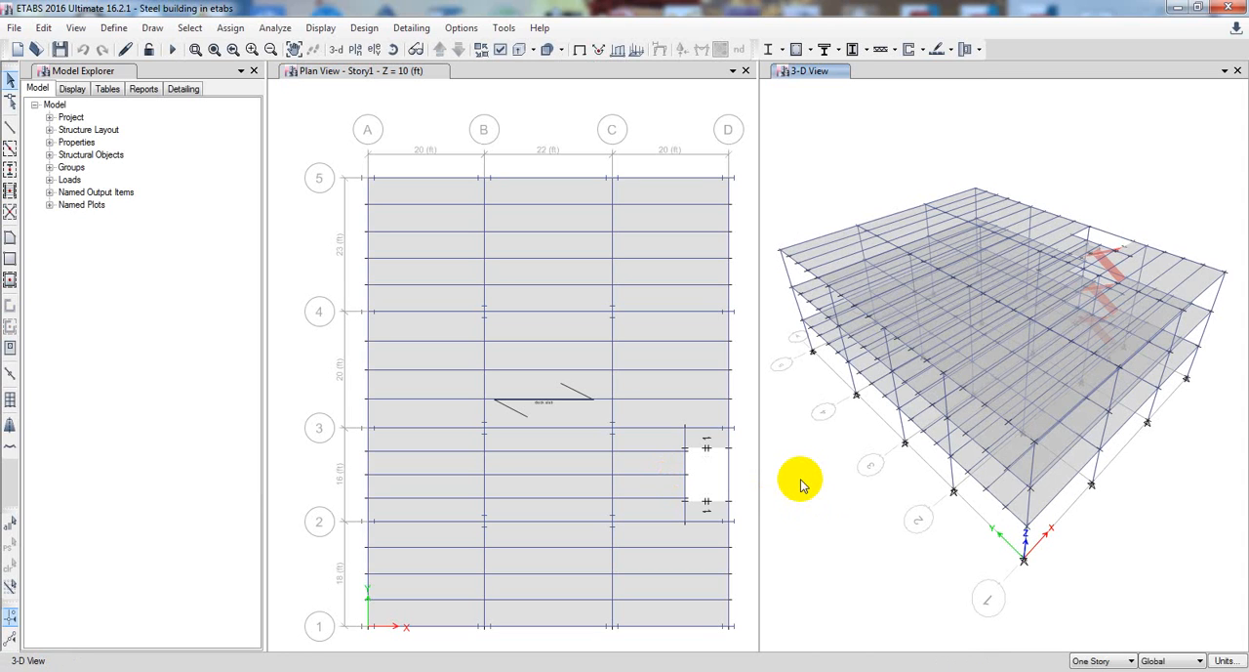
{"action": "left_click", "coordinate": [543, 411]}
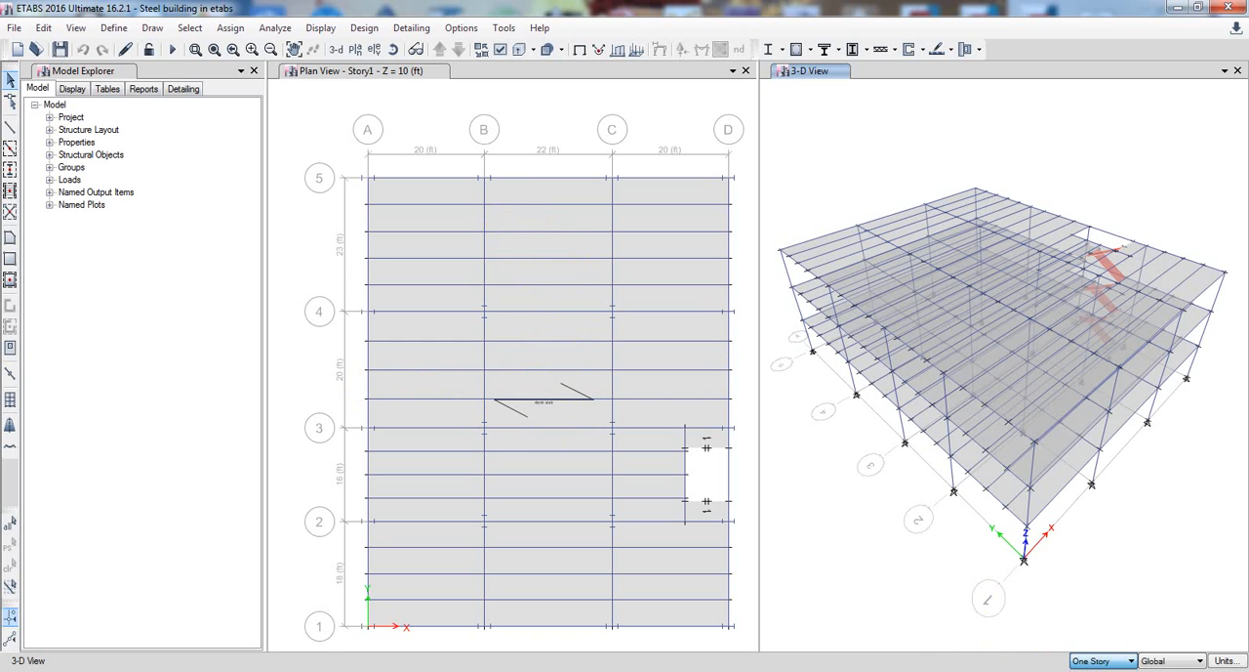
{"action": "left_click", "coordinate": [1103, 670]}
{"action": "left_click", "coordinate": [571, 324]}
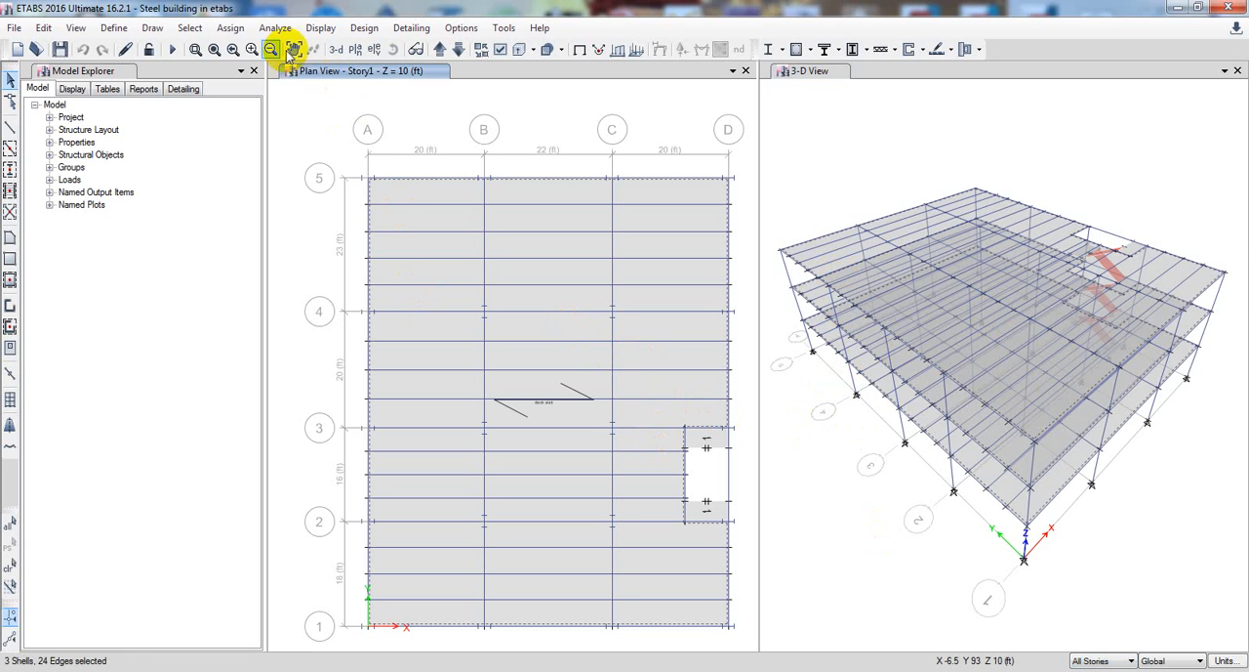
Assign the selected deck shells a local axes rotation of 90 degrees from the default orientation
{"action": "left_click", "coordinate": [233, 28]}
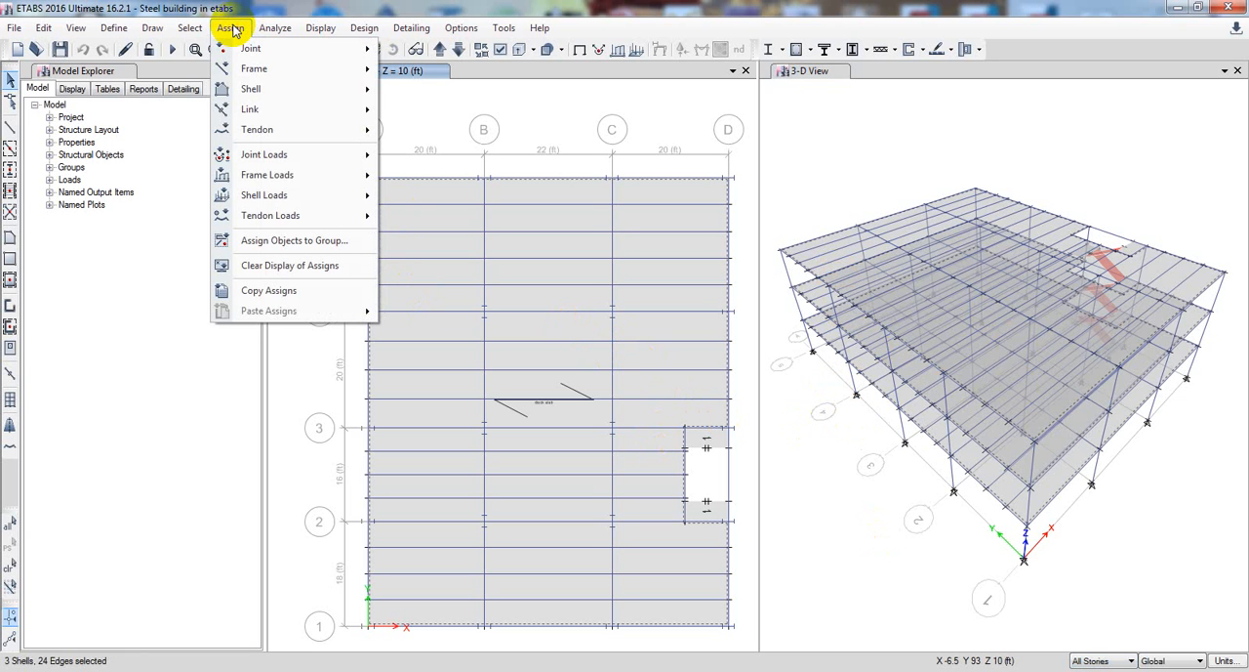
{"action": "mouse_move", "coordinate": [362, 88]}
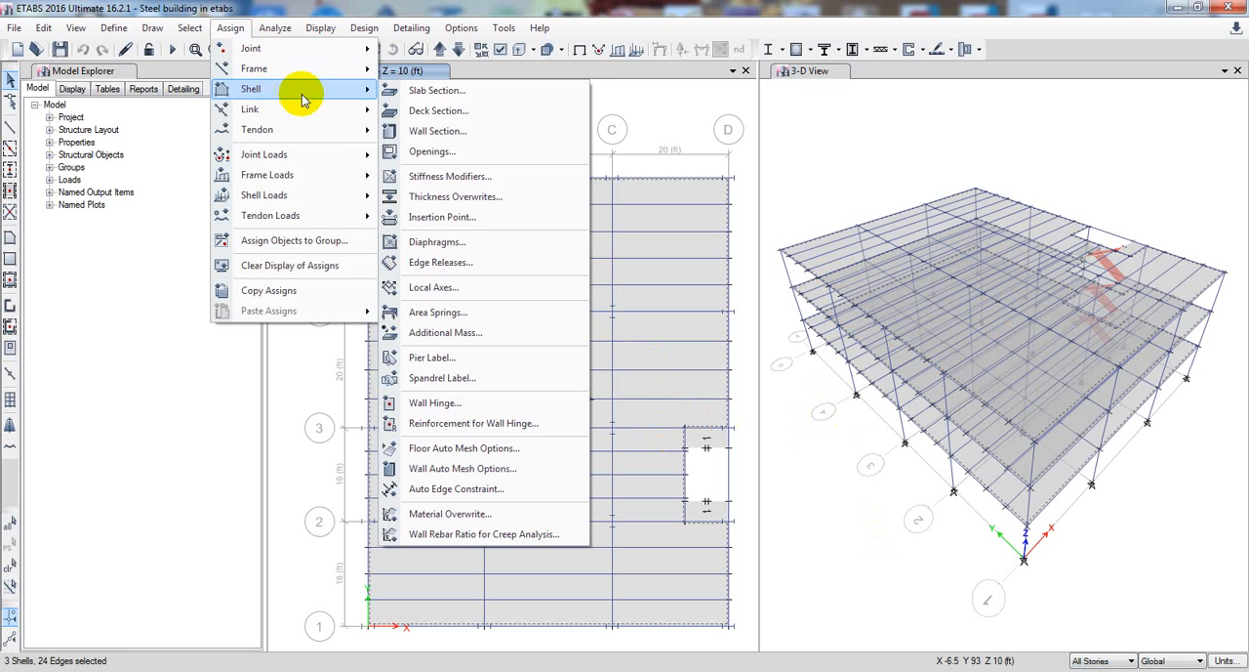
{"action": "left_click", "coordinate": [452, 289]}
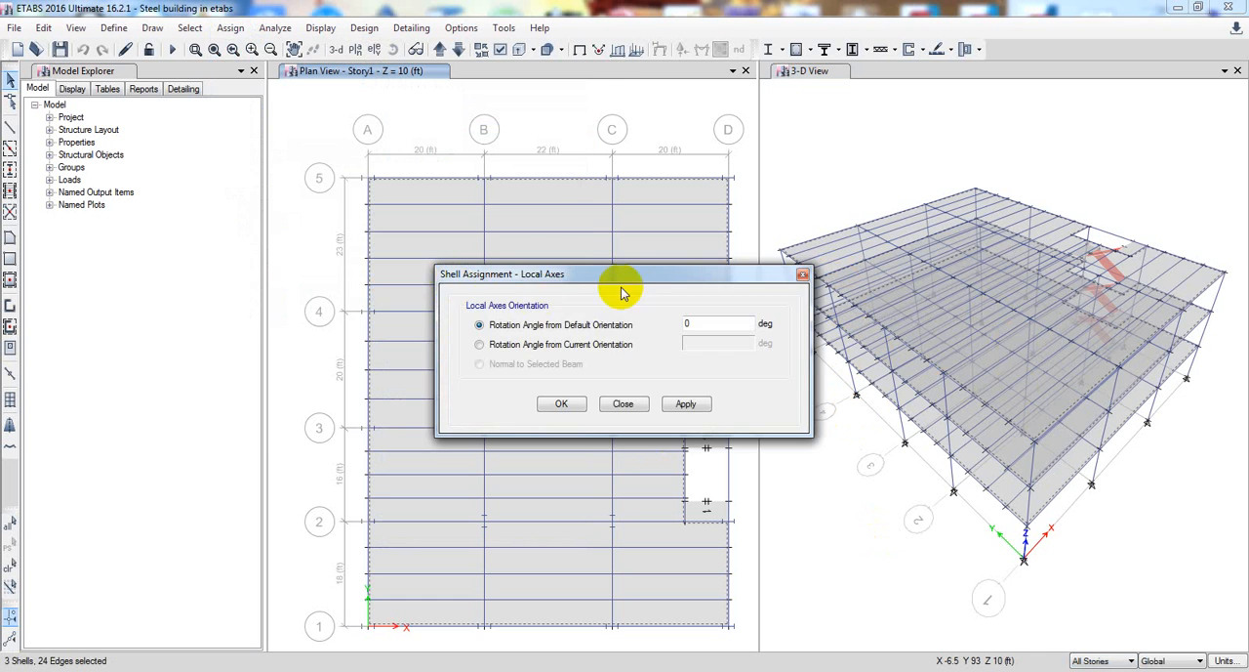
{"action": "left_click_drag", "start_coordinate": [623, 275], "coordinate": [228, 267]}
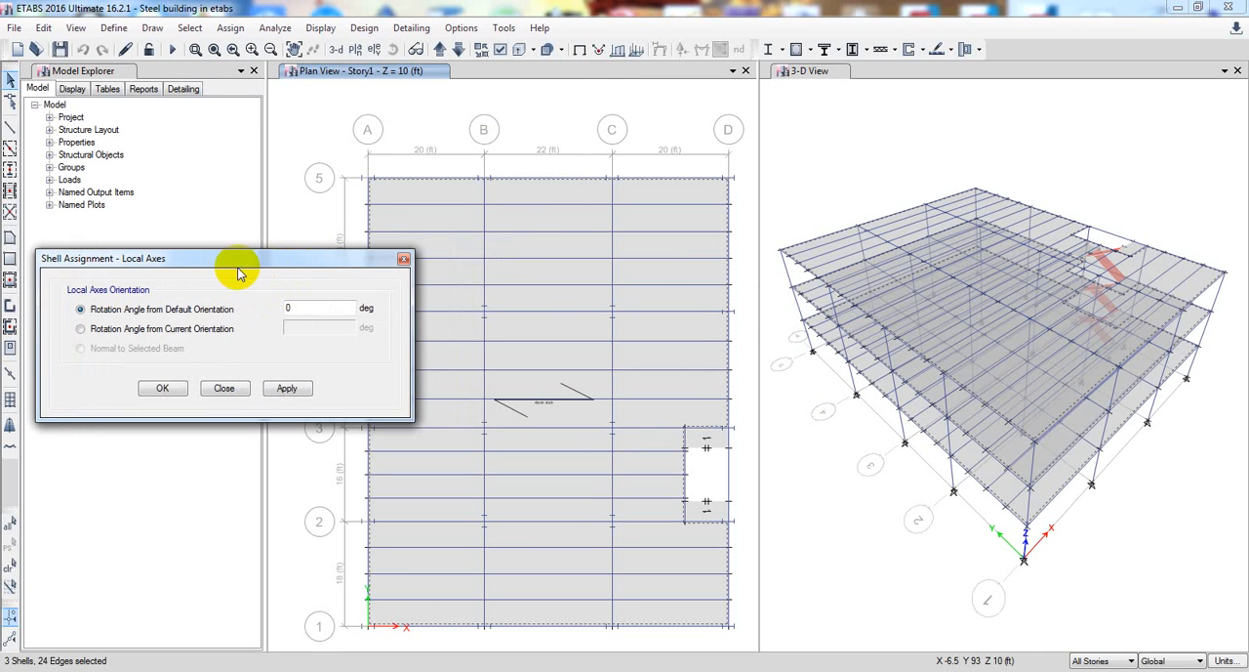
{"action": "left_click", "coordinate": [196, 332]}
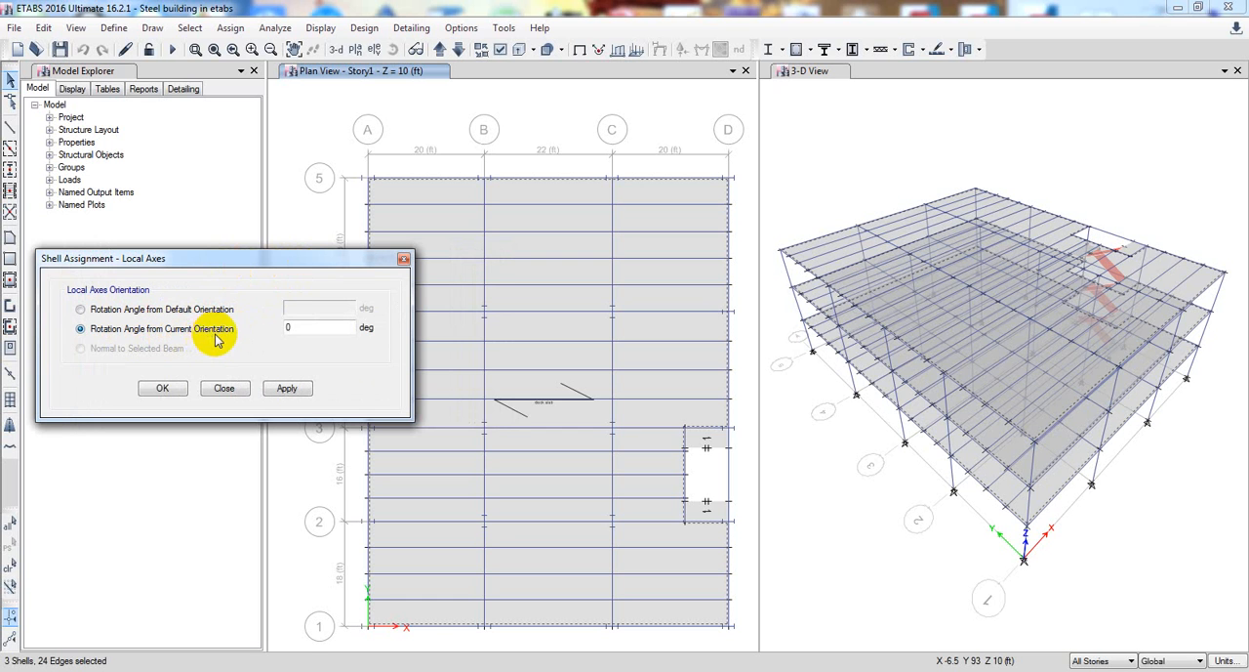
{"action": "left_click", "coordinate": [176, 311]}
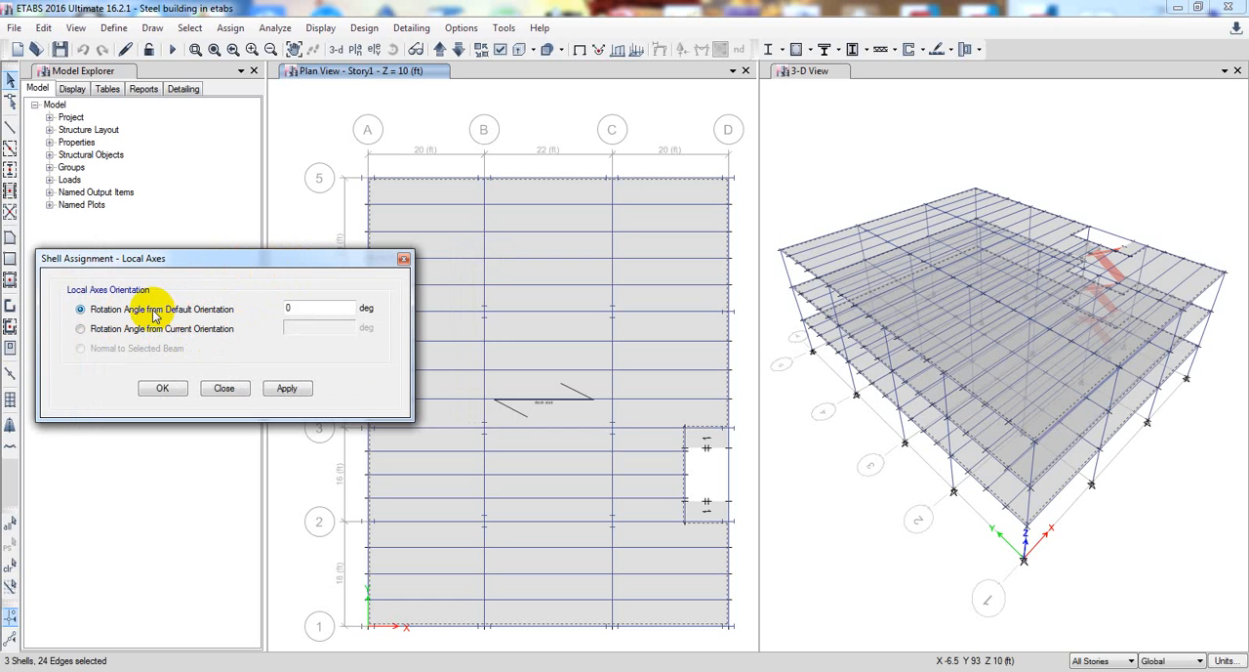
{"action": "left_click", "coordinate": [310, 303]}
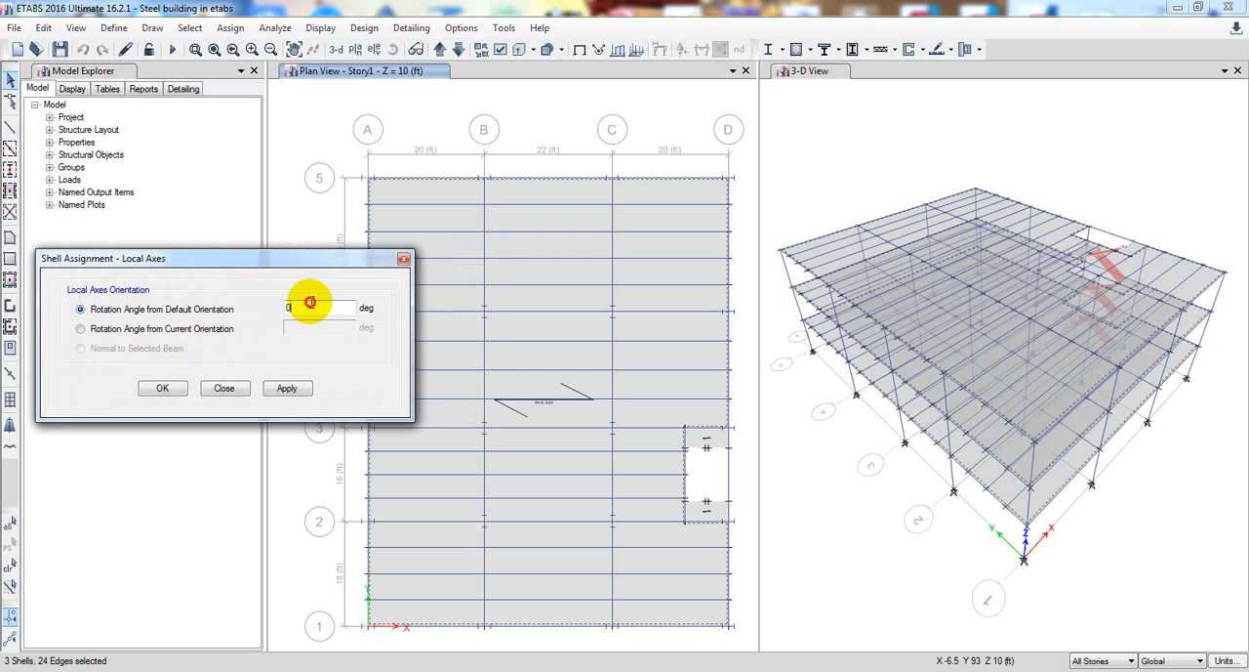
{"action": "left_click_drag", "start_coordinate": [310, 303], "coordinate": [250, 309]}
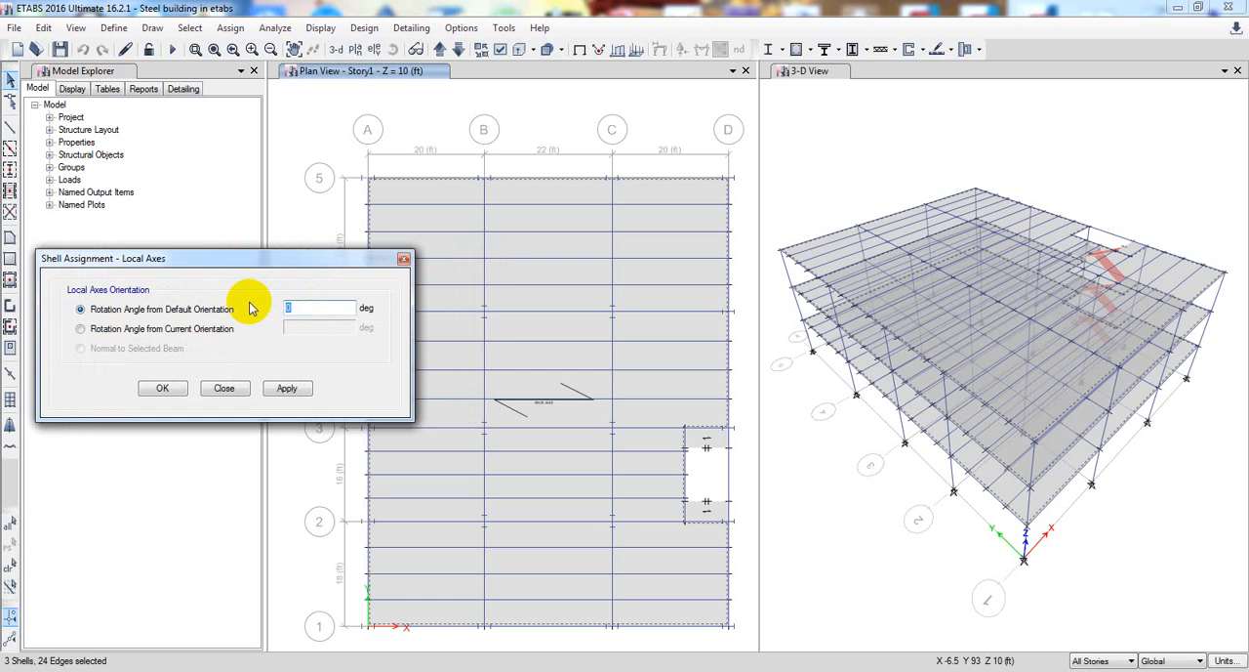
{"action": "type", "text": "90"}
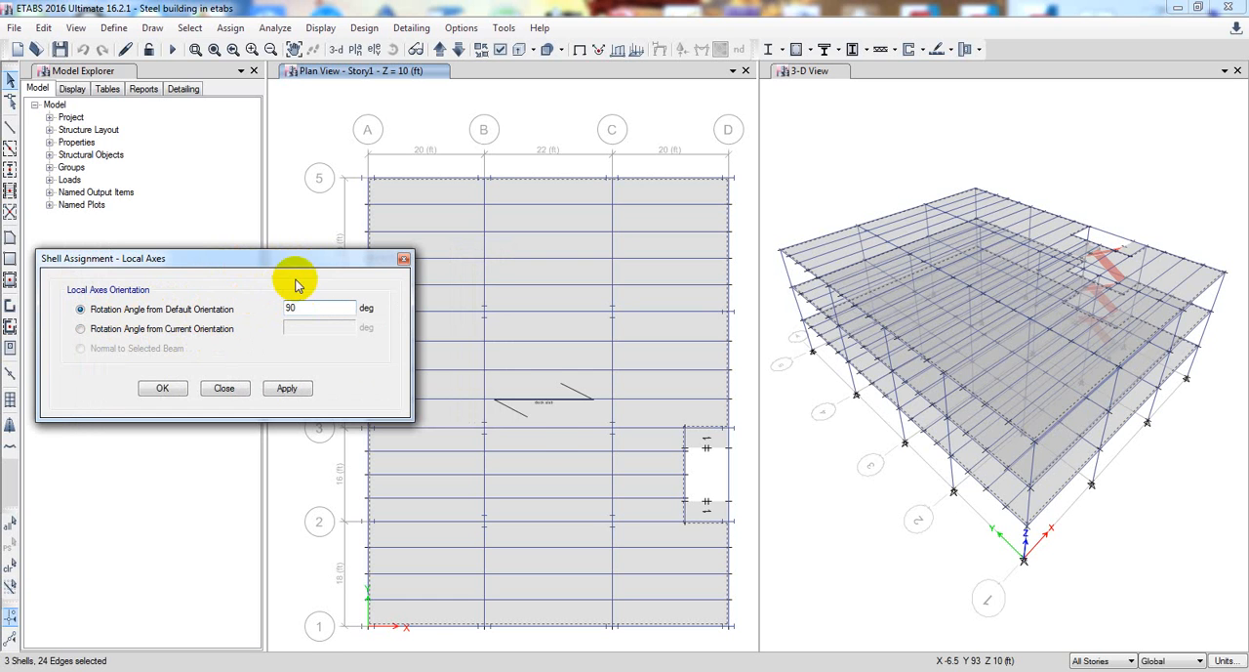
{"action": "left_click", "coordinate": [305, 383]}
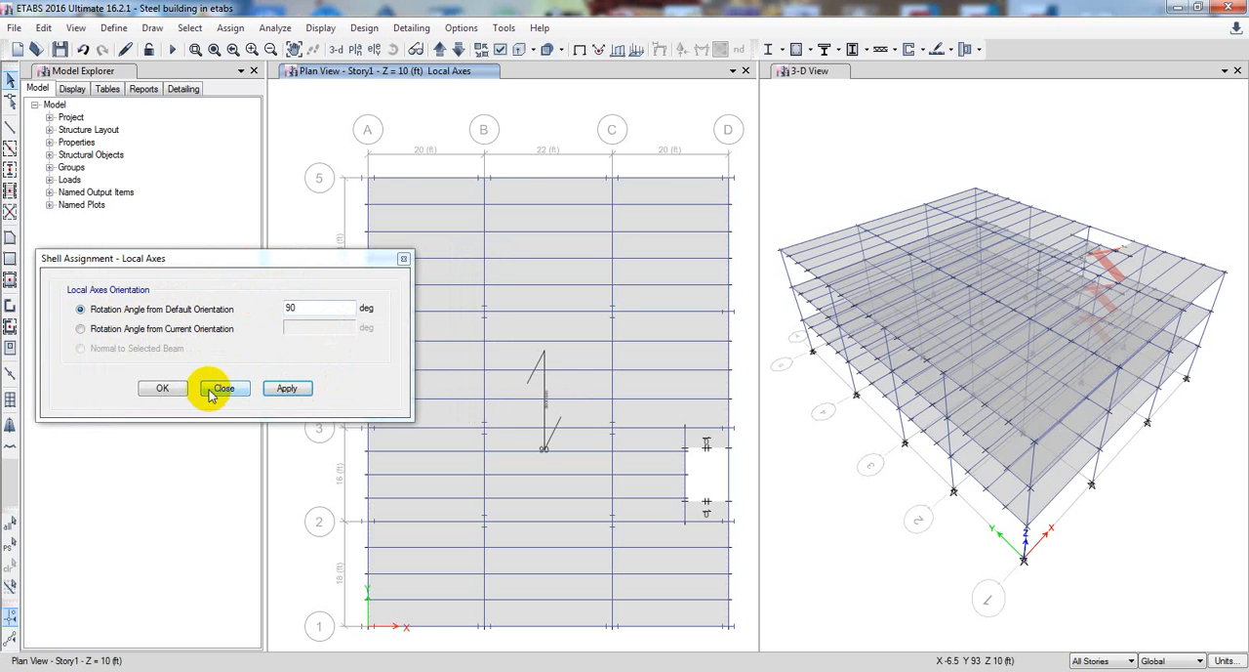
{"action": "left_click", "coordinate": [166, 389]}
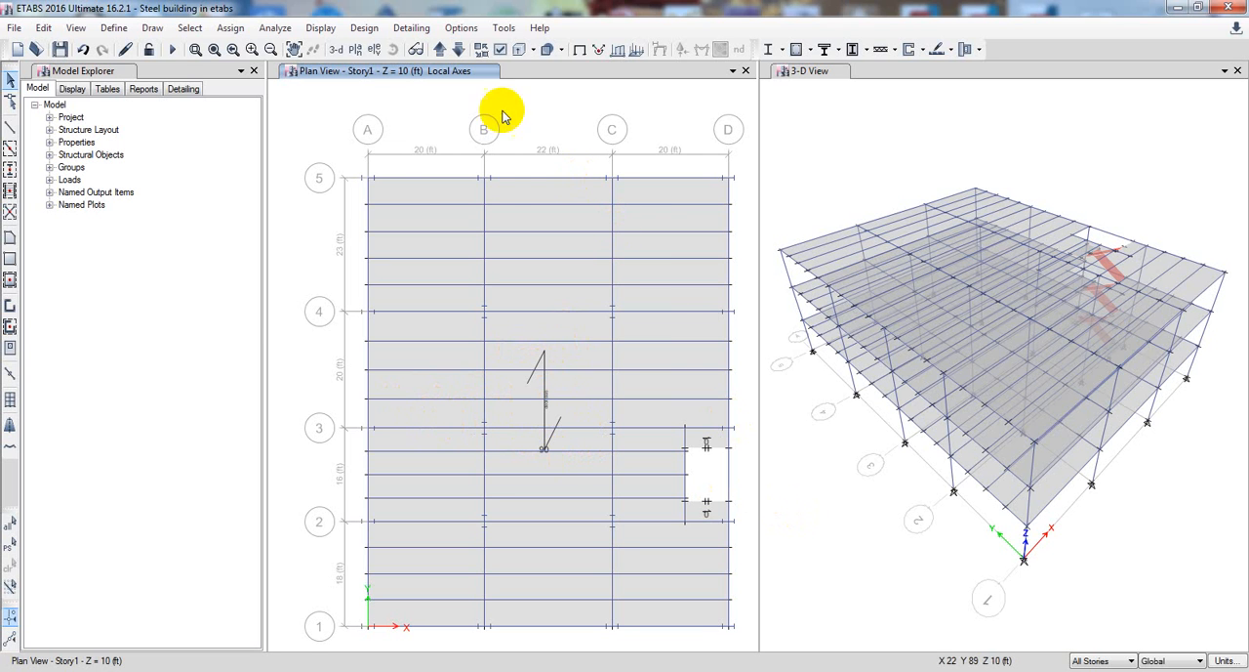
Run the model check with all joint, frame, shell and other checks plus both fix options enabled, and dismiss its messages
{"action": "left_click", "coordinate": [276, 28]}
{"action": "left_click", "coordinate": [301, 43]}
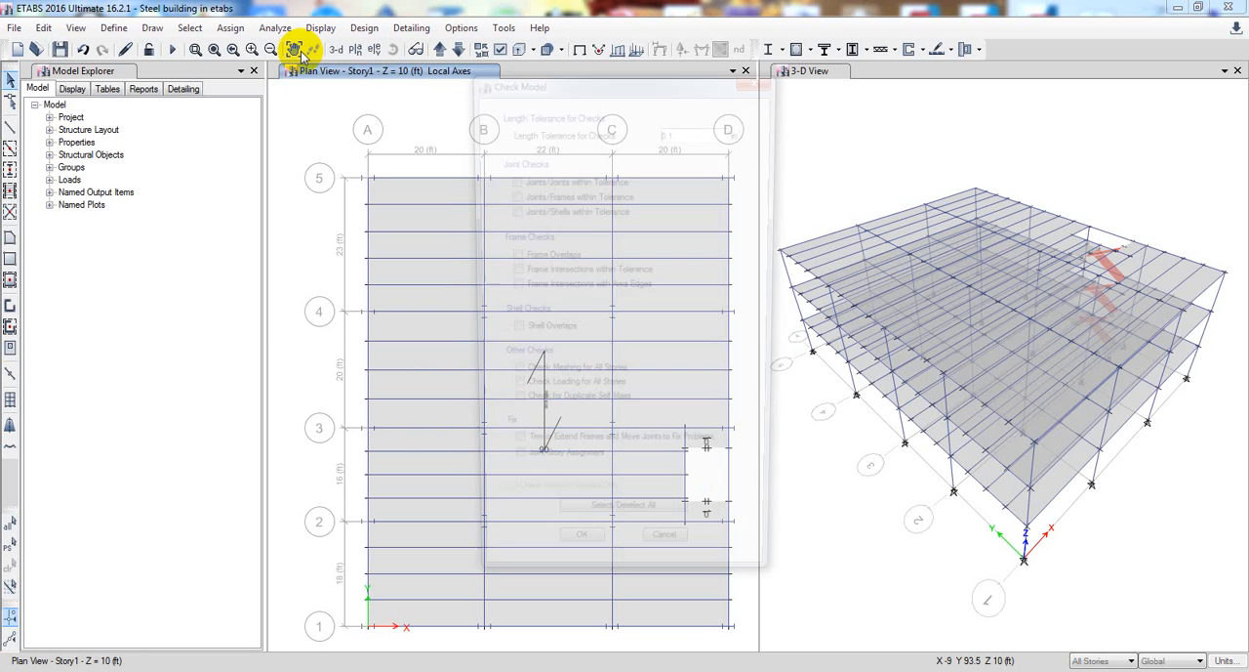
{"action": "left_click_drag", "start_coordinate": [572, 94], "coordinate": [307, 89]}
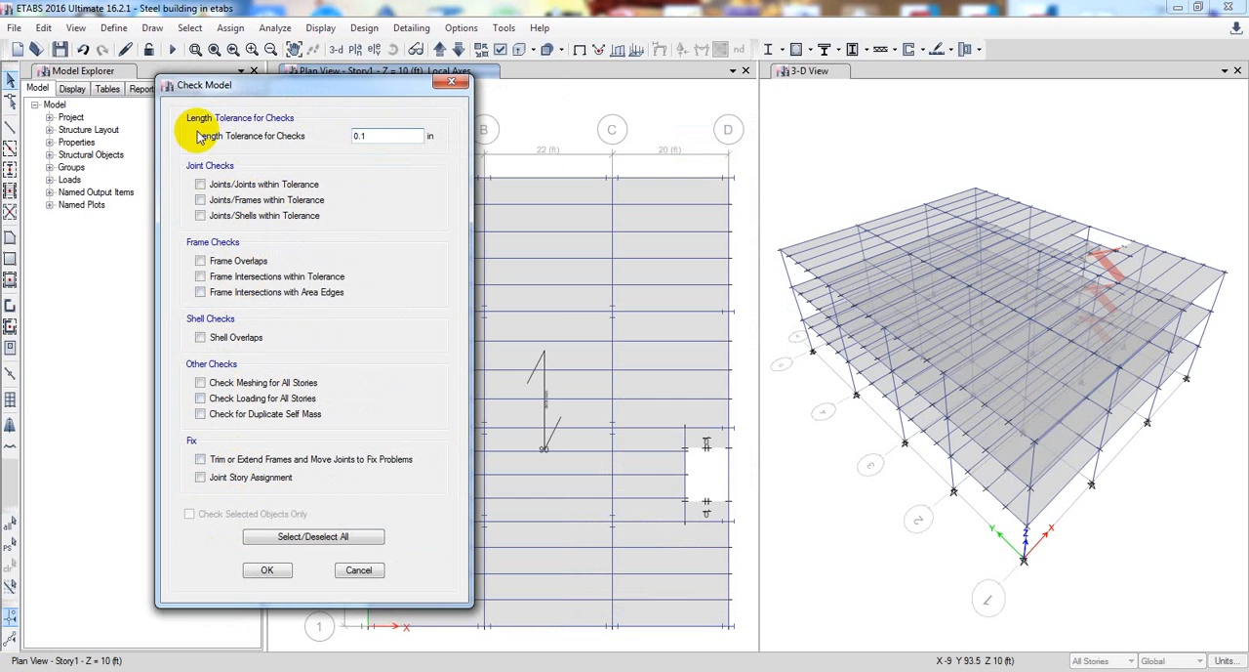
{"action": "left_click", "coordinate": [313, 536]}
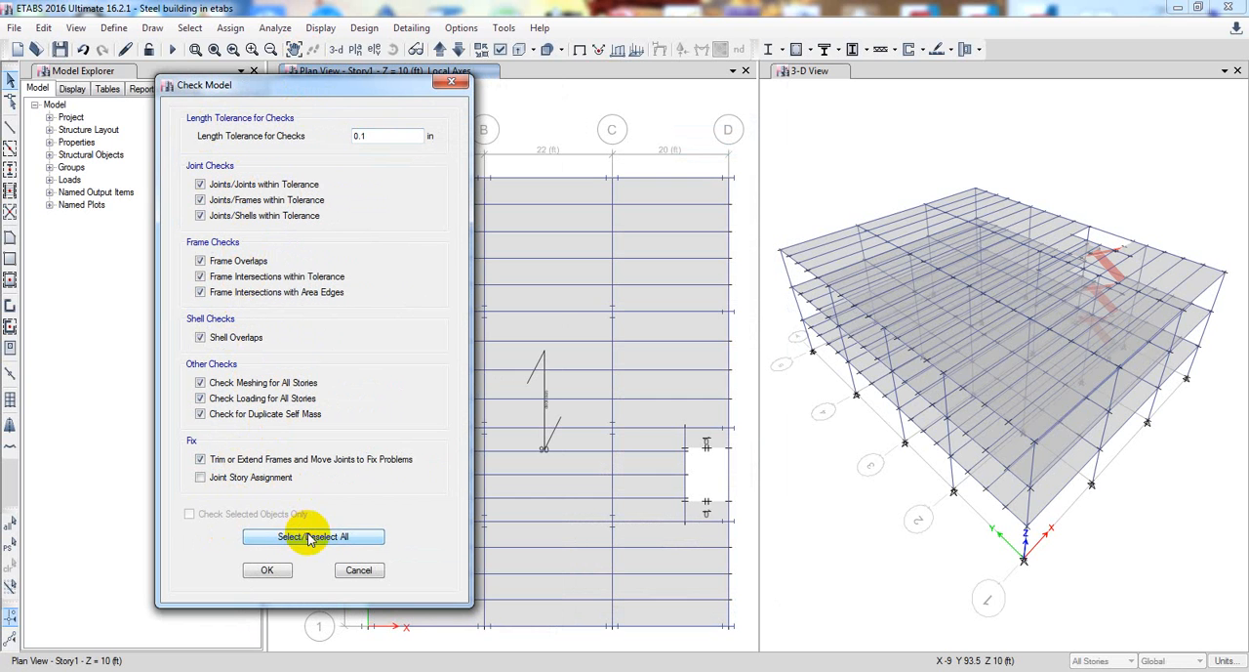
{"action": "left_click", "coordinate": [253, 478]}
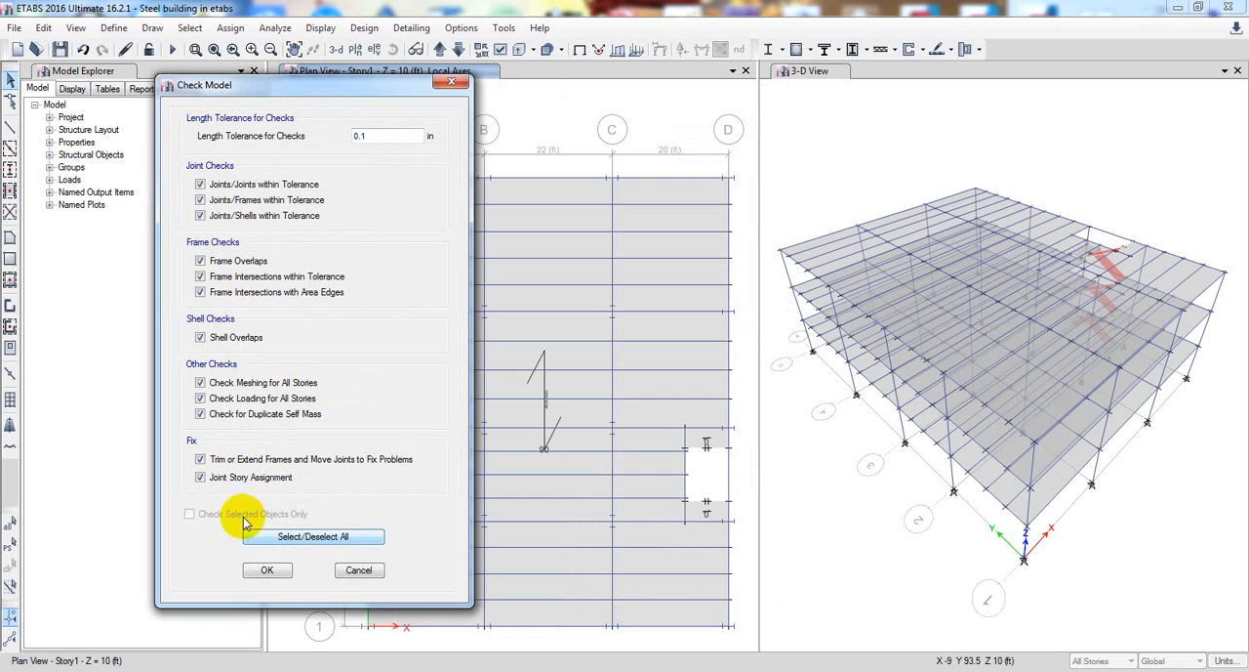
{"action": "left_click", "coordinate": [269, 570]}
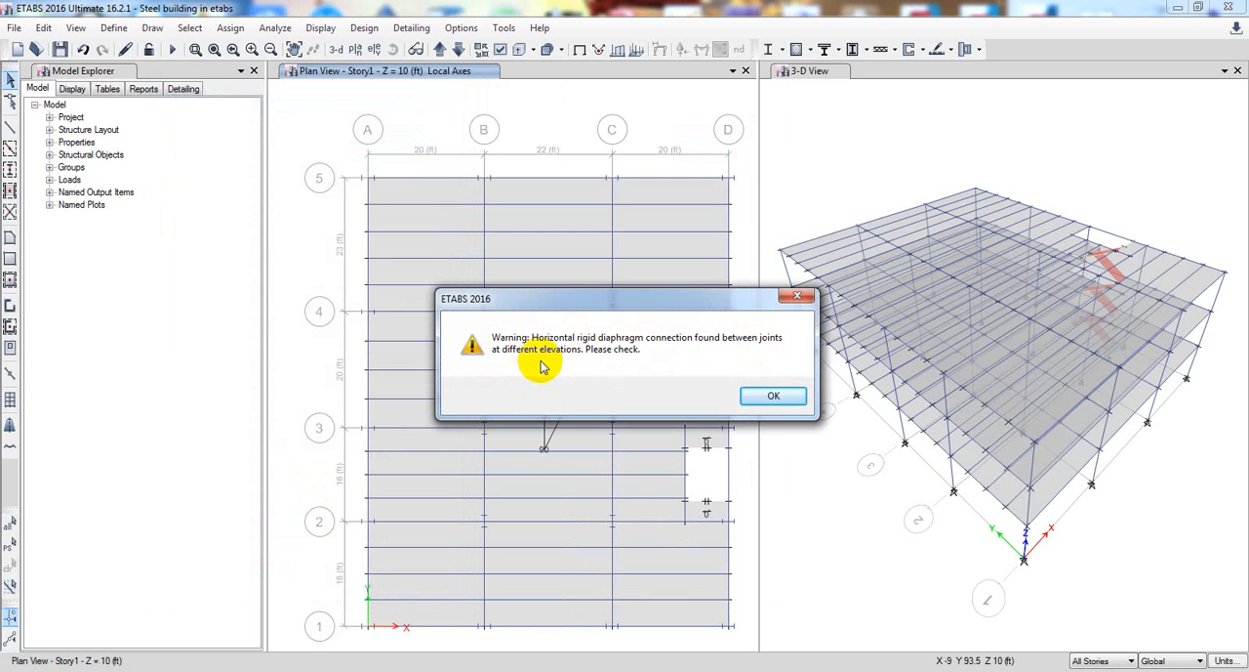
{"action": "left_click_drag", "start_coordinate": [577, 301], "coordinate": [417, 306]}
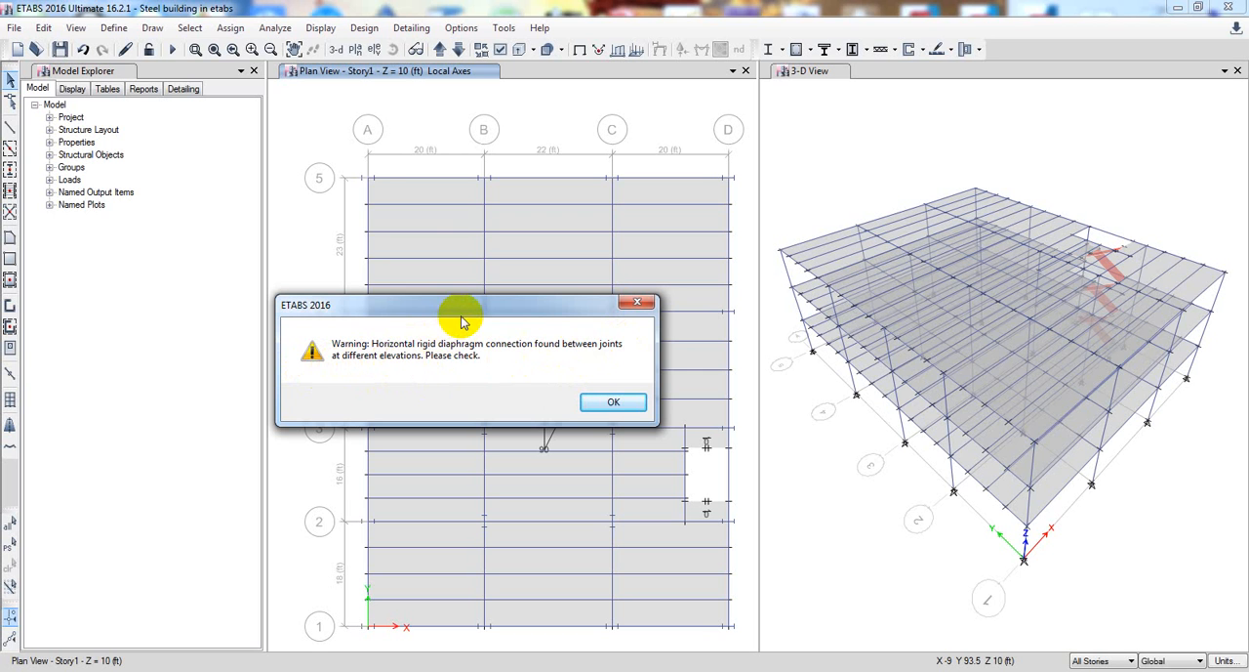
{"action": "left_click_drag", "start_coordinate": [460, 305], "coordinate": [388, 306]}
{"action": "left_click", "coordinate": [533, 396]}
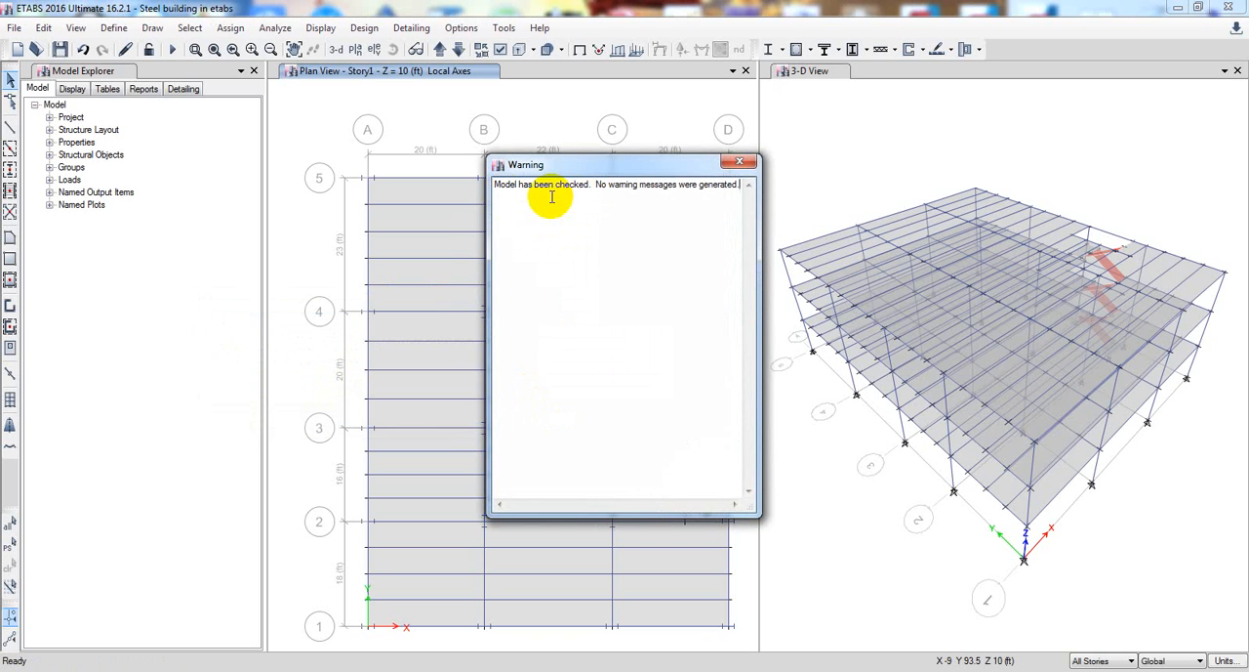
{"action": "left_click_drag", "start_coordinate": [613, 167], "coordinate": [551, 167]}
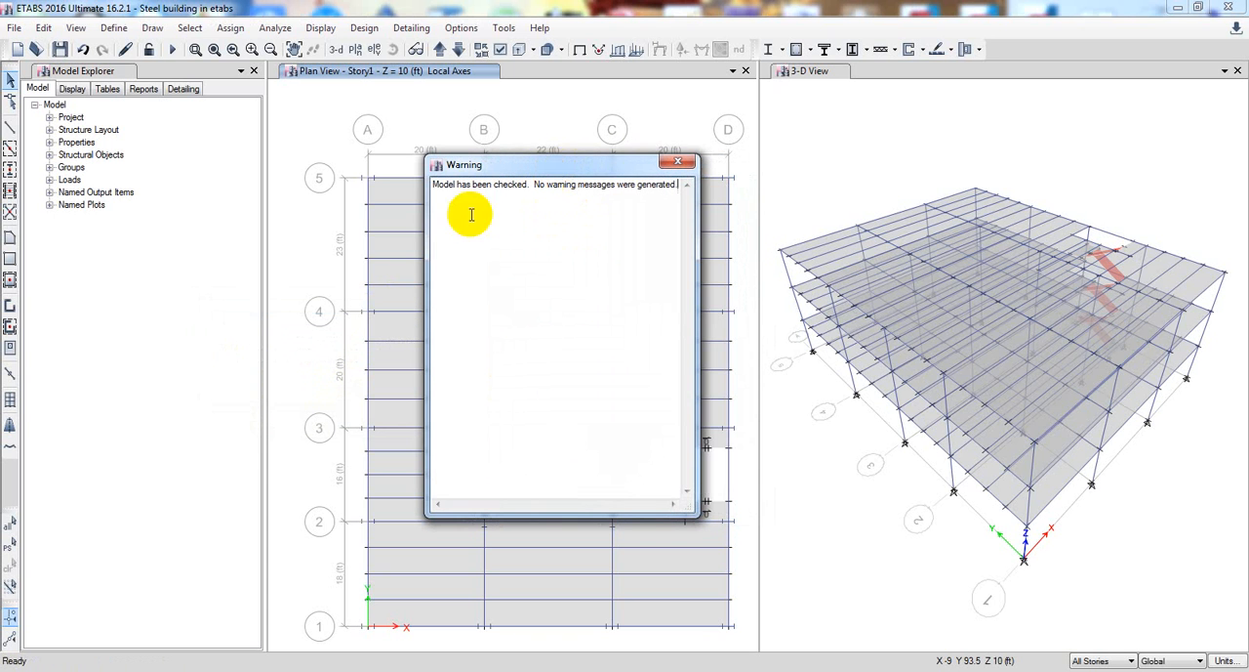
{"action": "left_click", "coordinate": [675, 163]}
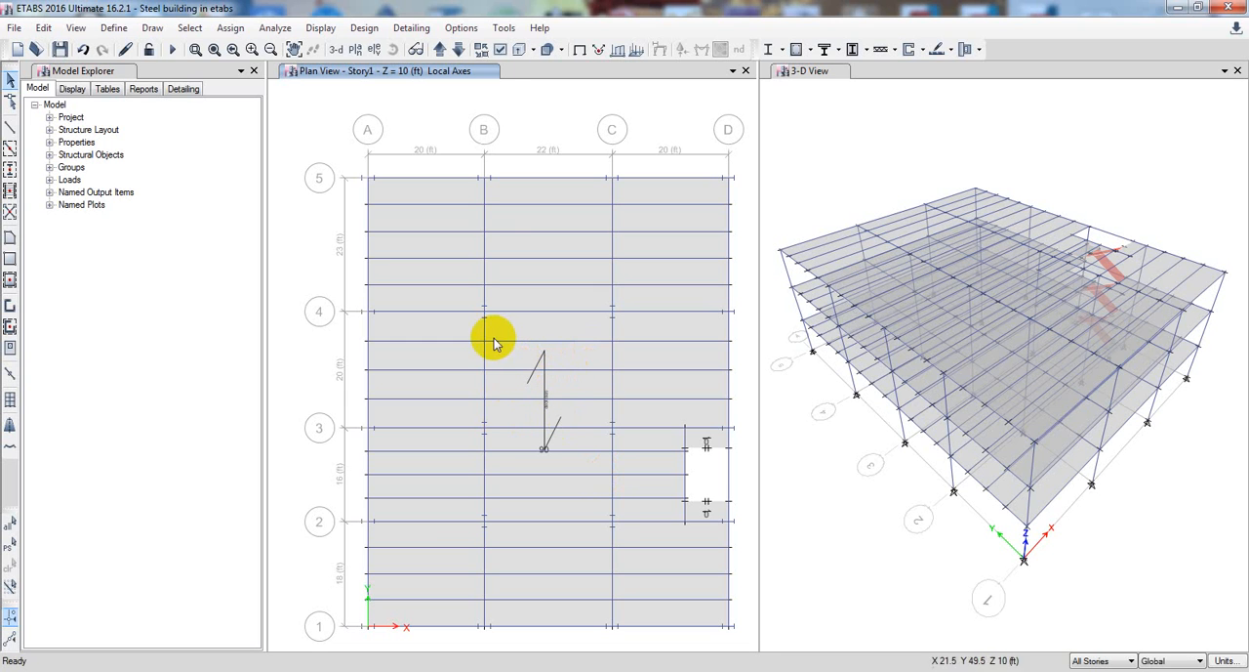
{"action": "left_click", "coordinate": [707, 514]}
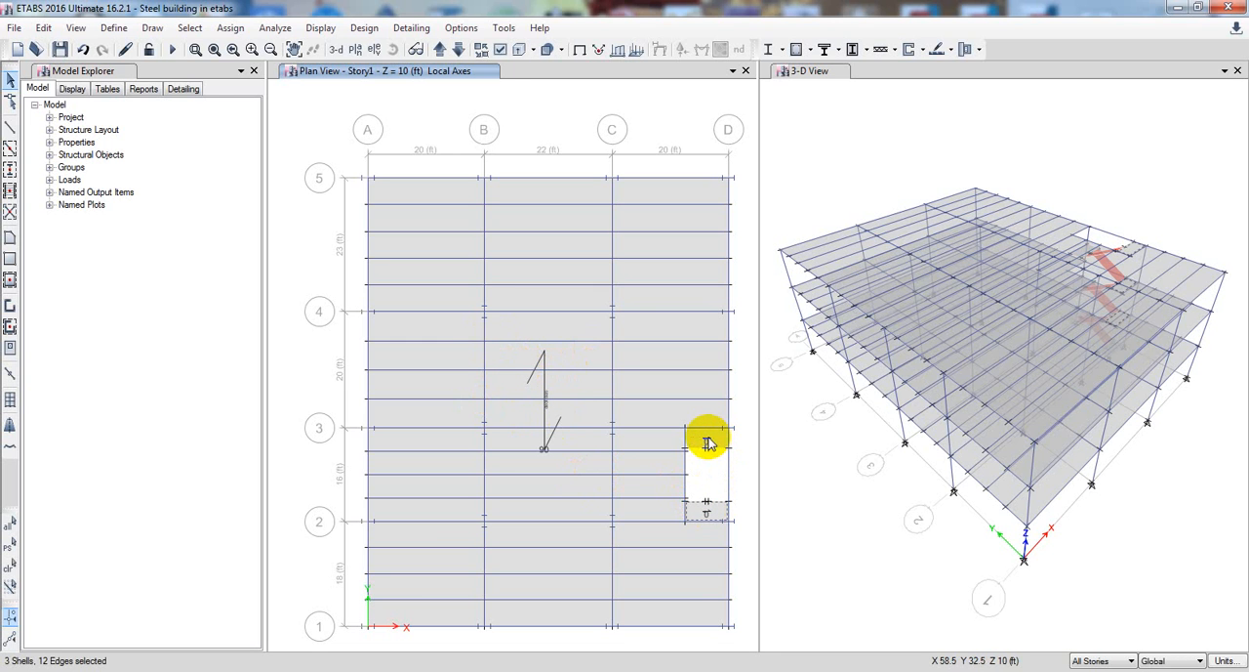
{"action": "left_click", "coordinate": [650, 407]}
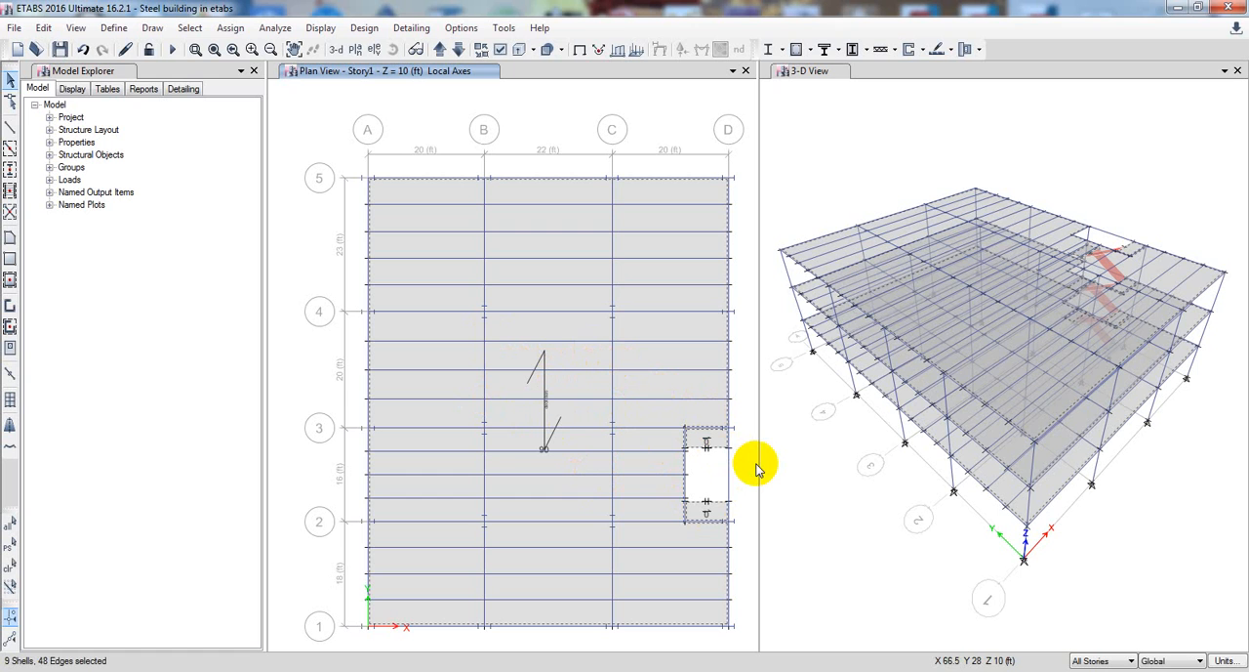
{"action": "key", "text": "ctrl+q"}
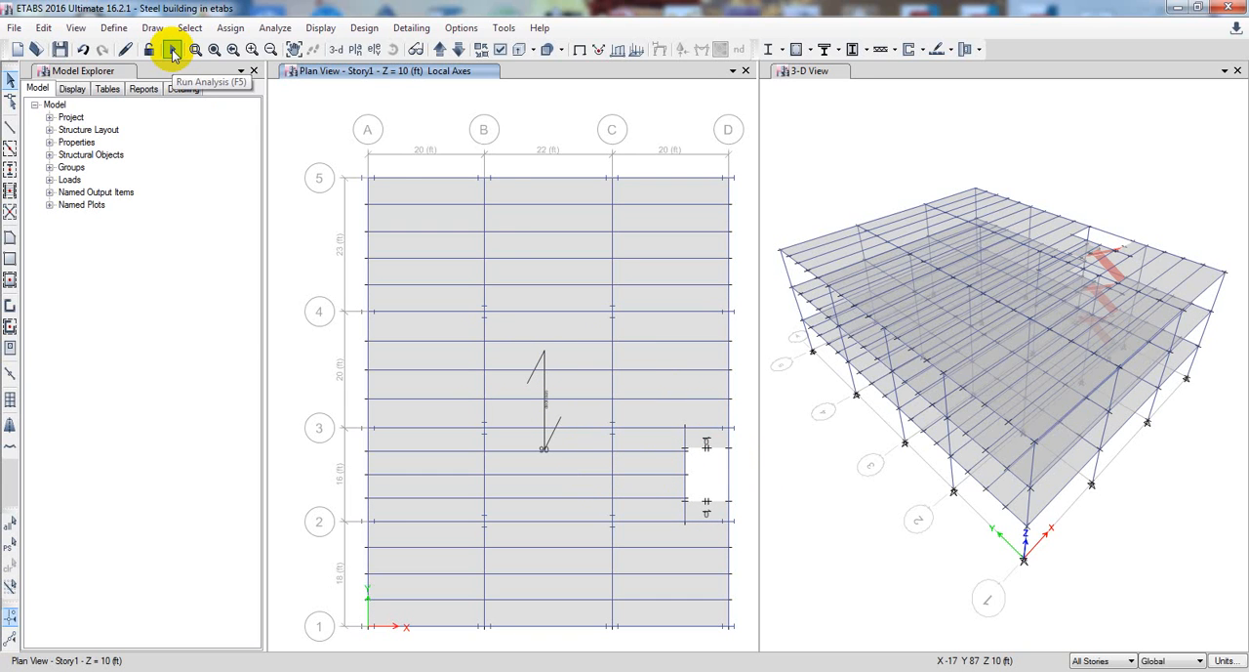
Review the full list of load cases set to run and leave it without changes
{"action": "left_click", "coordinate": [268, 29]}
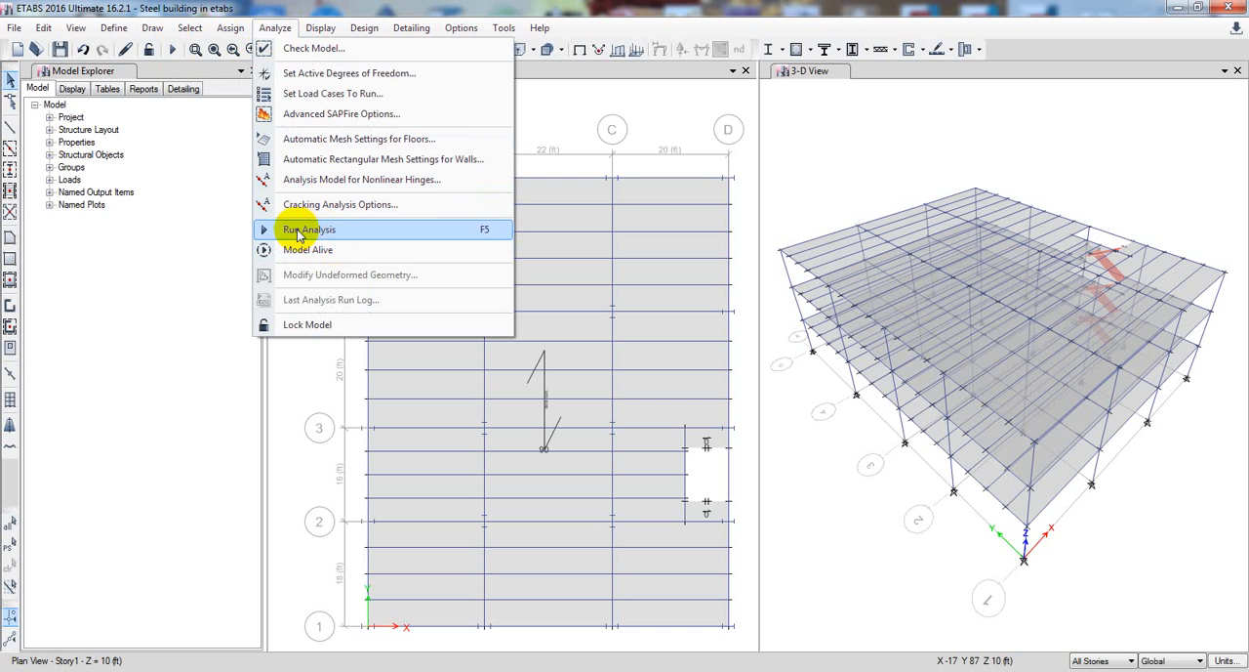
{"action": "left_click", "coordinate": [328, 97]}
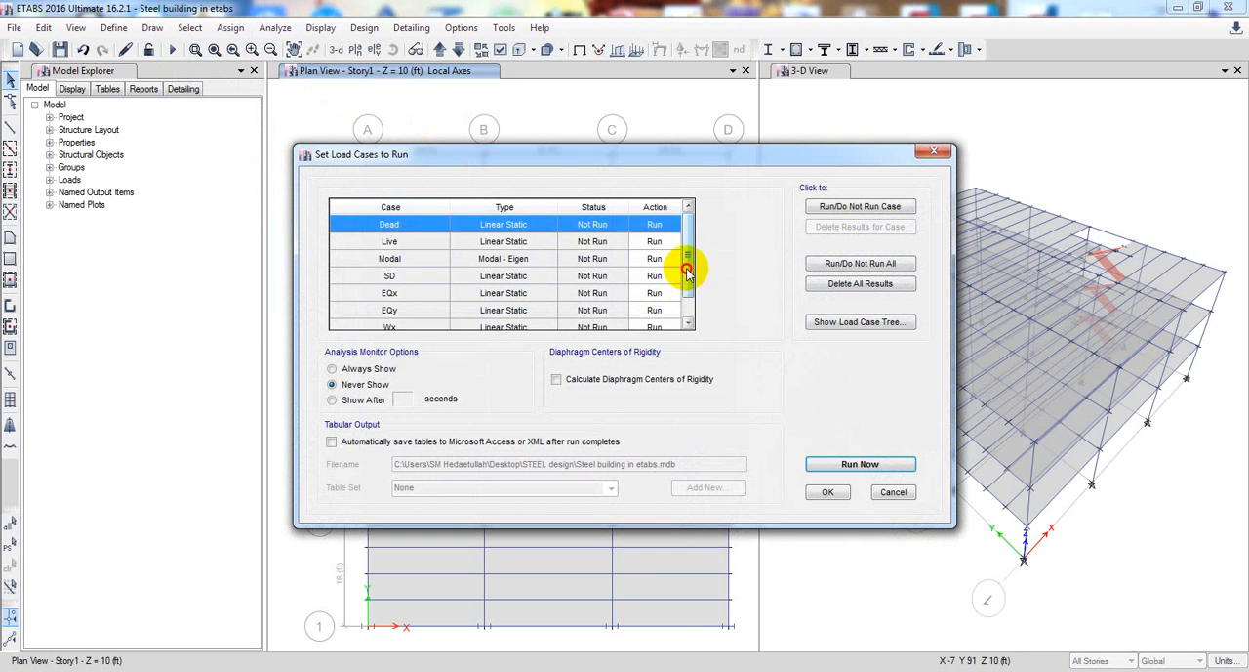
{"action": "left_click_drag", "start_coordinate": [687, 268], "coordinate": [692, 329]}
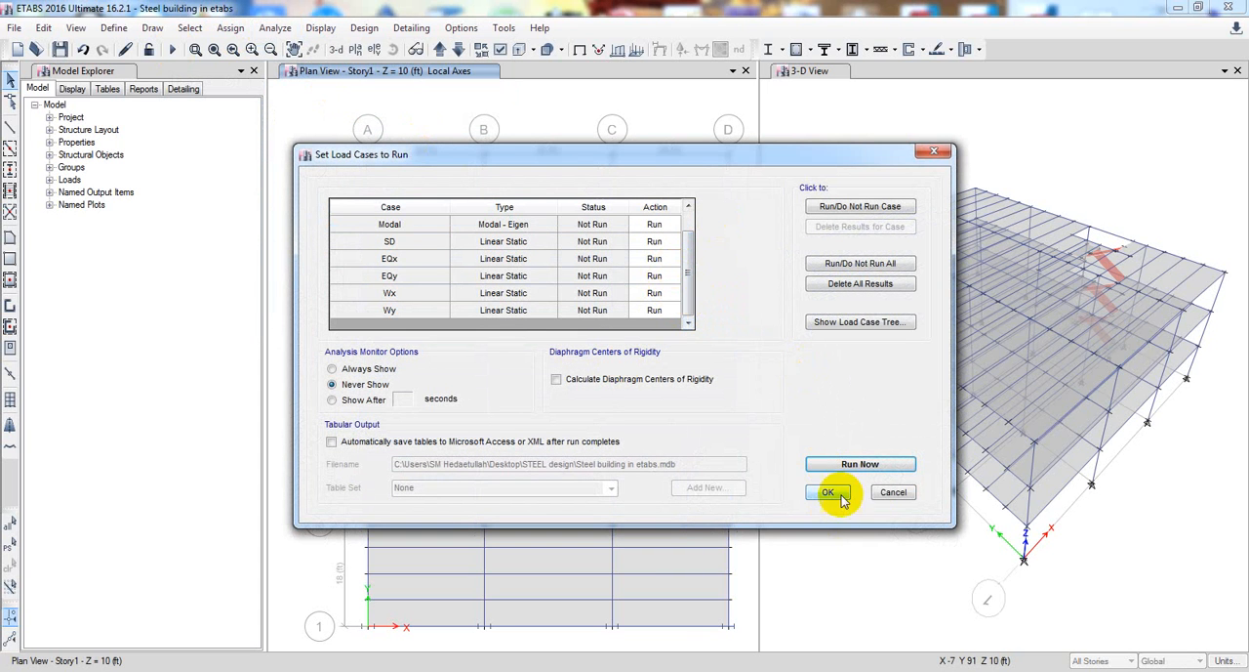
{"action": "left_click", "coordinate": [890, 492]}
Review the list of defined load combinations through to its end and leave it without changes
{"action": "left_click", "coordinate": [115, 27]}
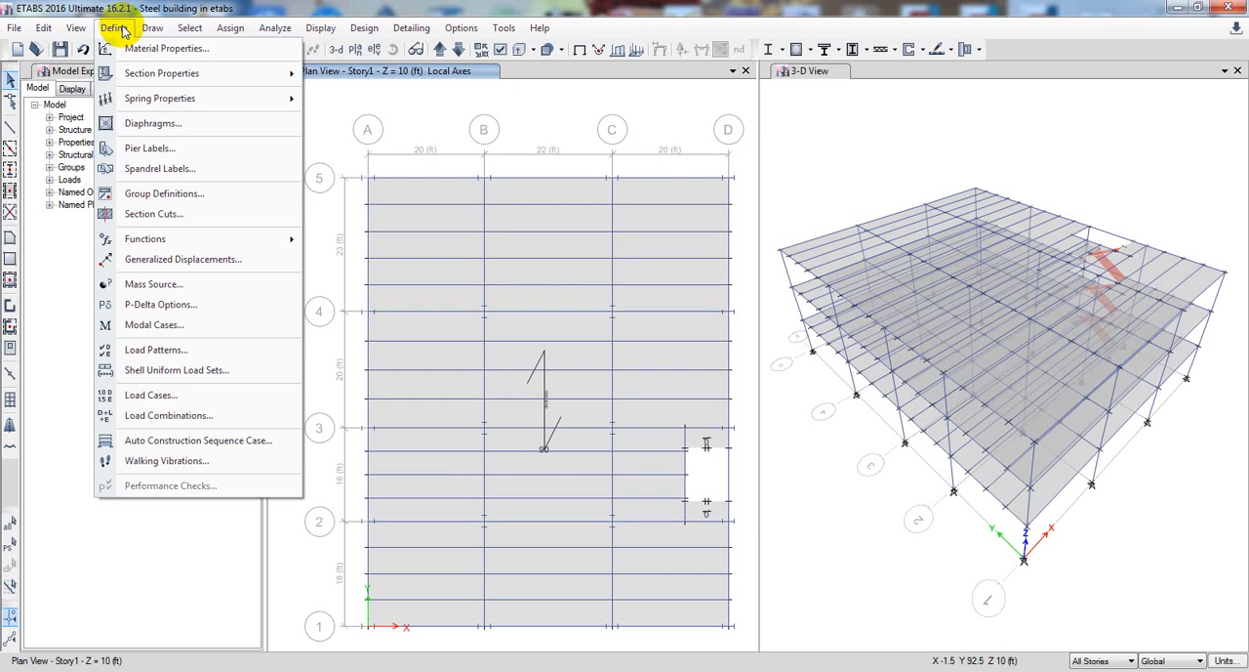
{"action": "left_click", "coordinate": [159, 418]}
{"action": "left_click_drag", "start_coordinate": [603, 322], "coordinate": [617, 438]}
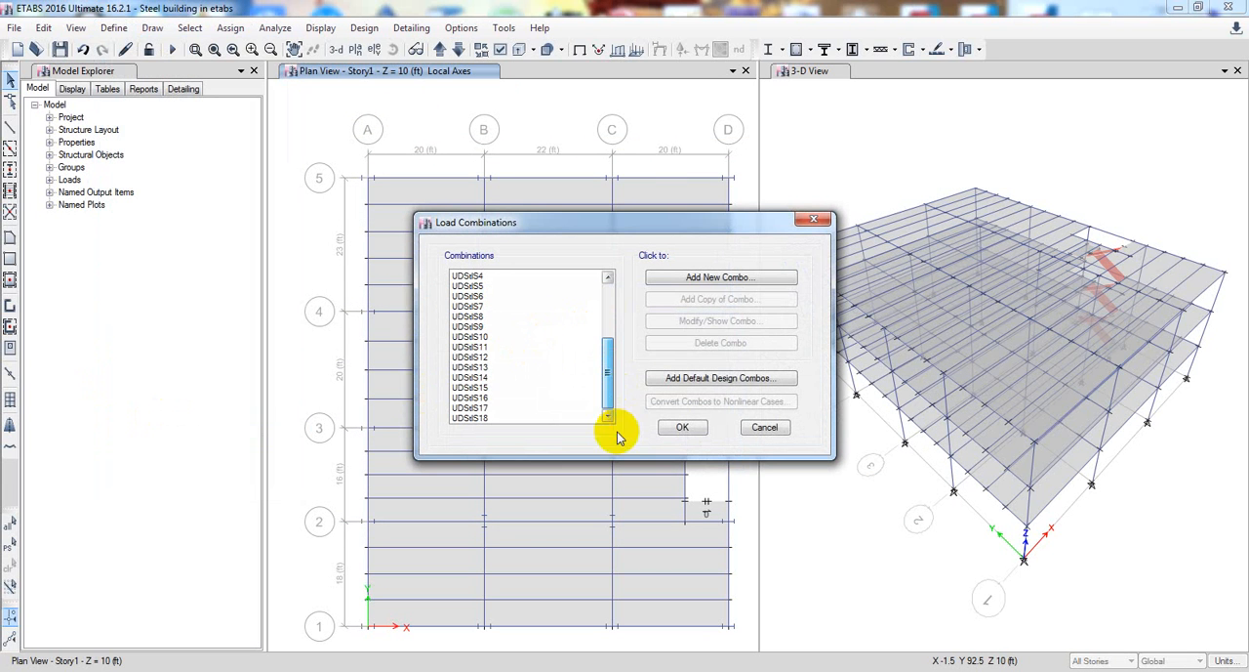
{"action": "left_click", "coordinate": [682, 427]}
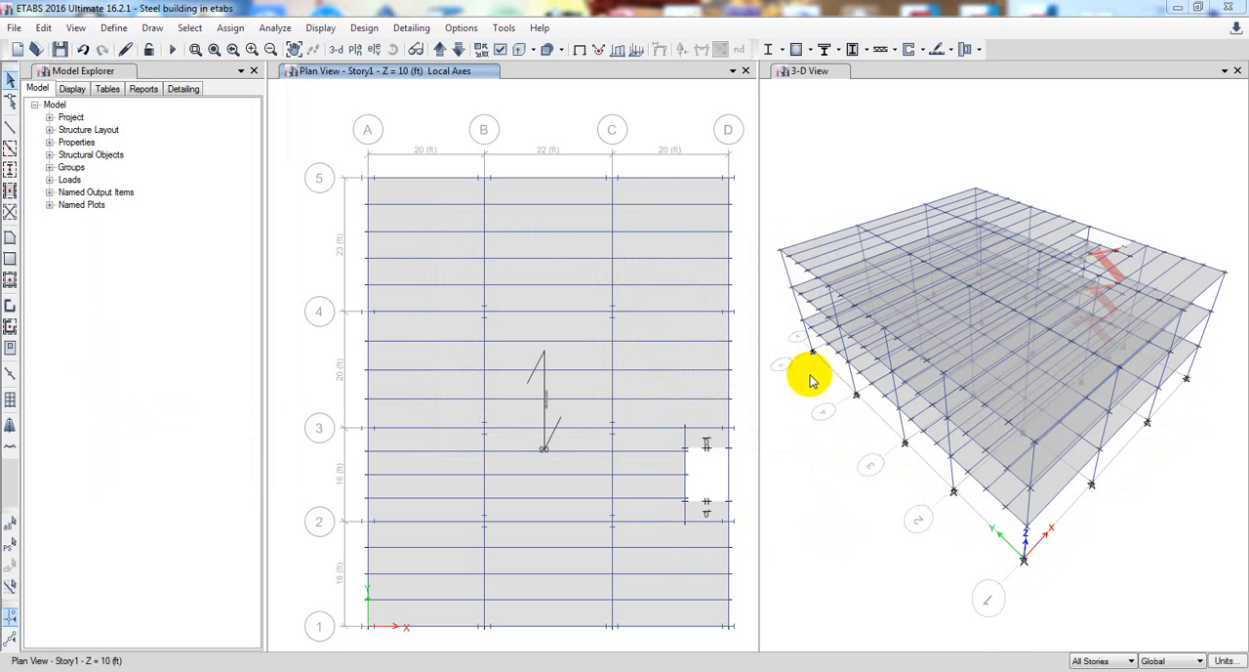
Bring the plan view down to the Base level, set the story scope to One Story, and select all the base joints
{"action": "left_click", "coordinate": [441, 53]}
{"action": "left_click", "coordinate": [459, 52]}
{"action": "left_click", "coordinate": [441, 53]}
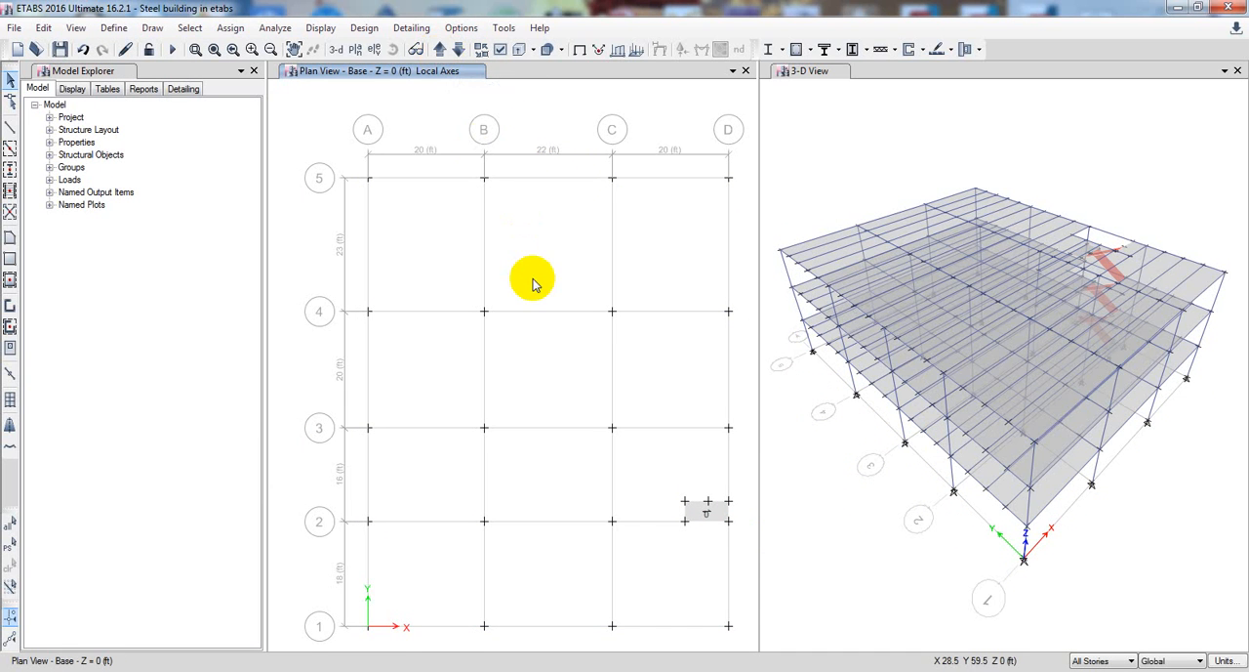
{"action": "left_click_drag", "start_coordinate": [345, 156], "coordinate": [743, 639]}
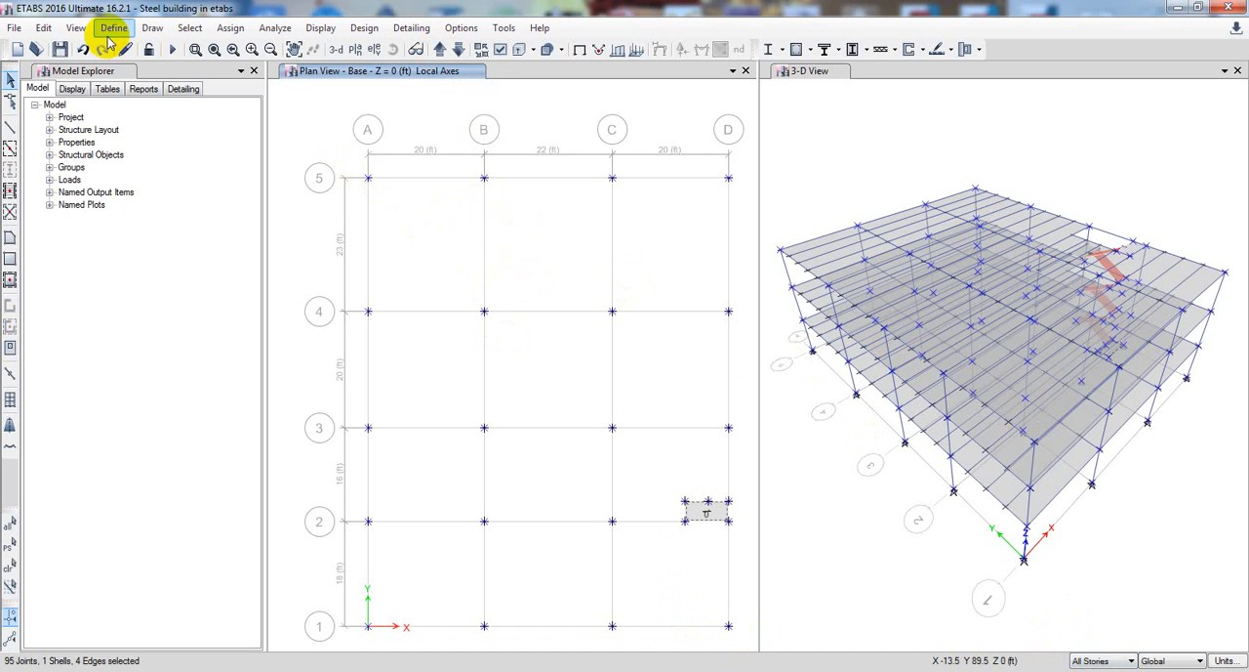
{"action": "key", "text": "ctrl+q"}
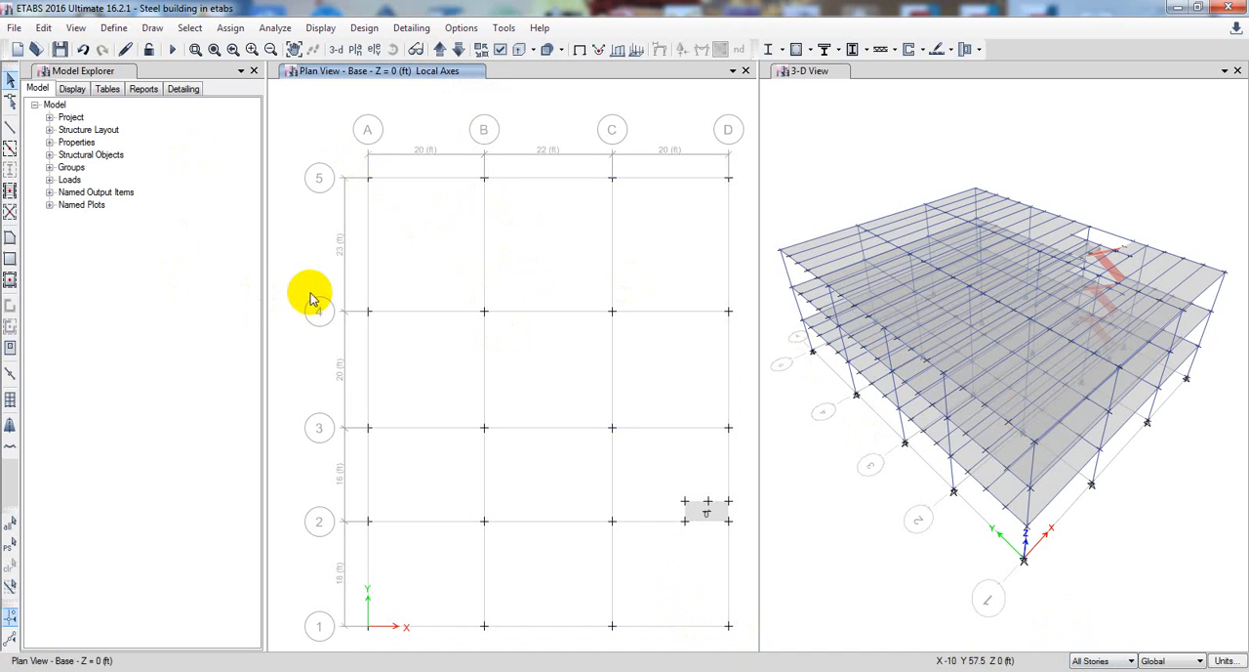
{"action": "left_click", "coordinate": [1091, 670]}
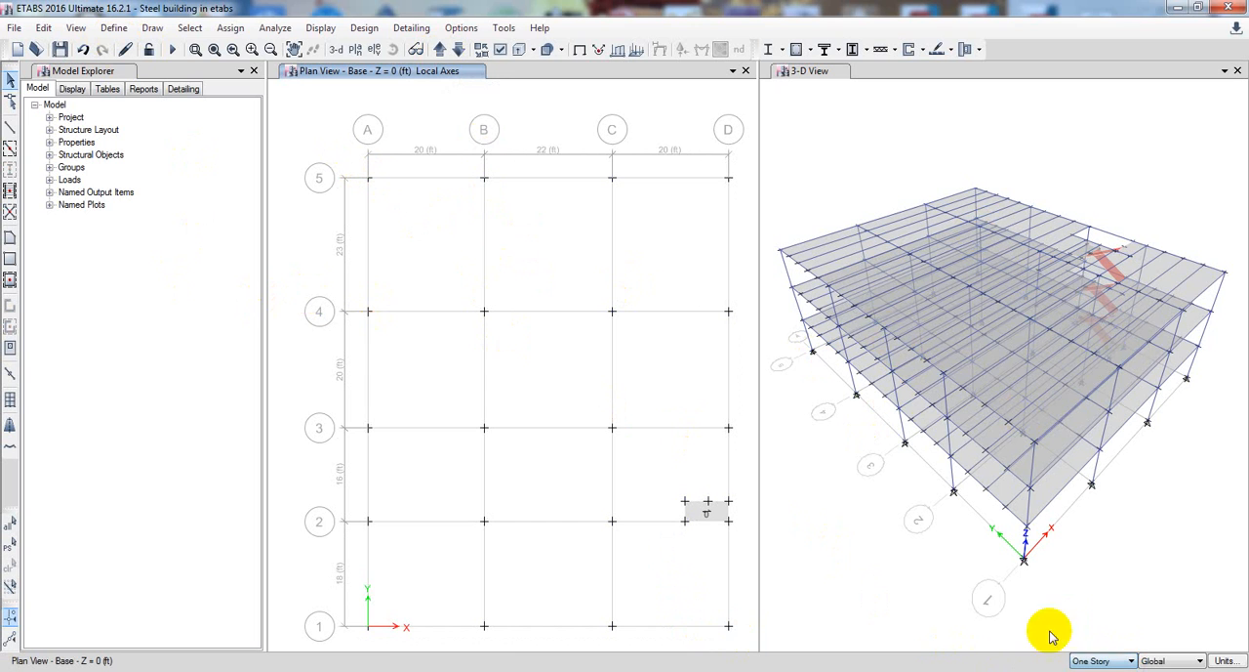
{"action": "left_click_drag", "start_coordinate": [305, 150], "coordinate": [746, 635]}
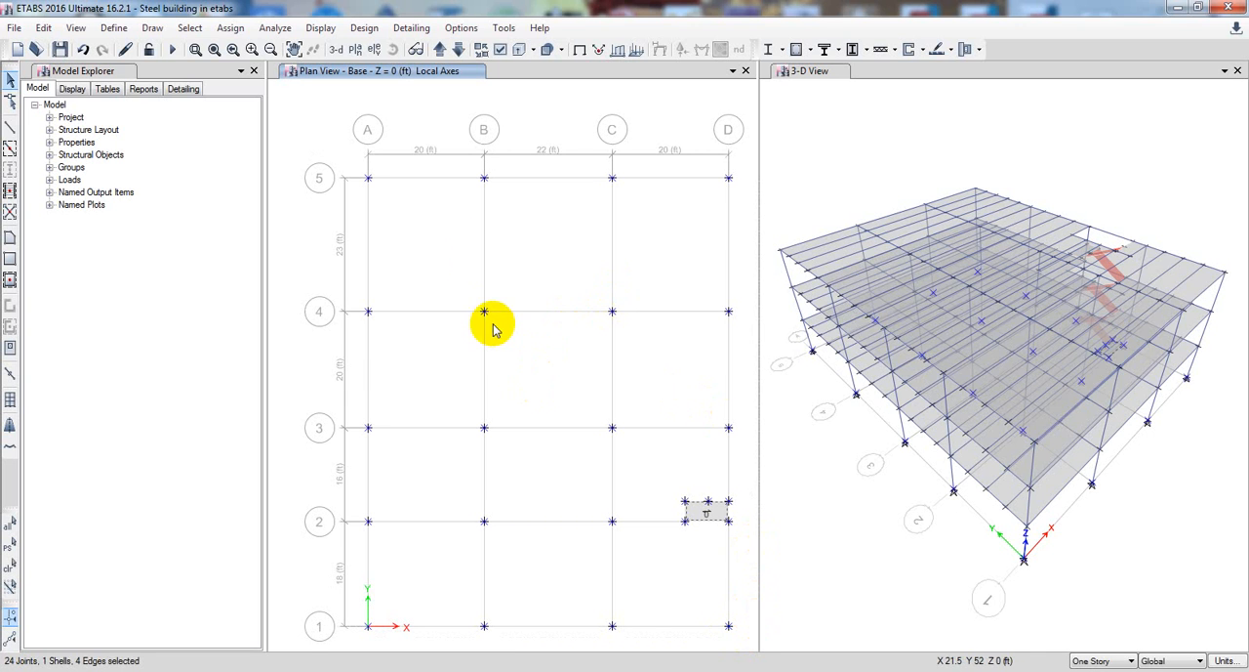
Assign fixed restraints to the selected base joints, restraining translation and rotation in X, Y and Z
{"action": "left_click", "coordinate": [230, 27]}
{"action": "mouse_move", "coordinate": [263, 52]}
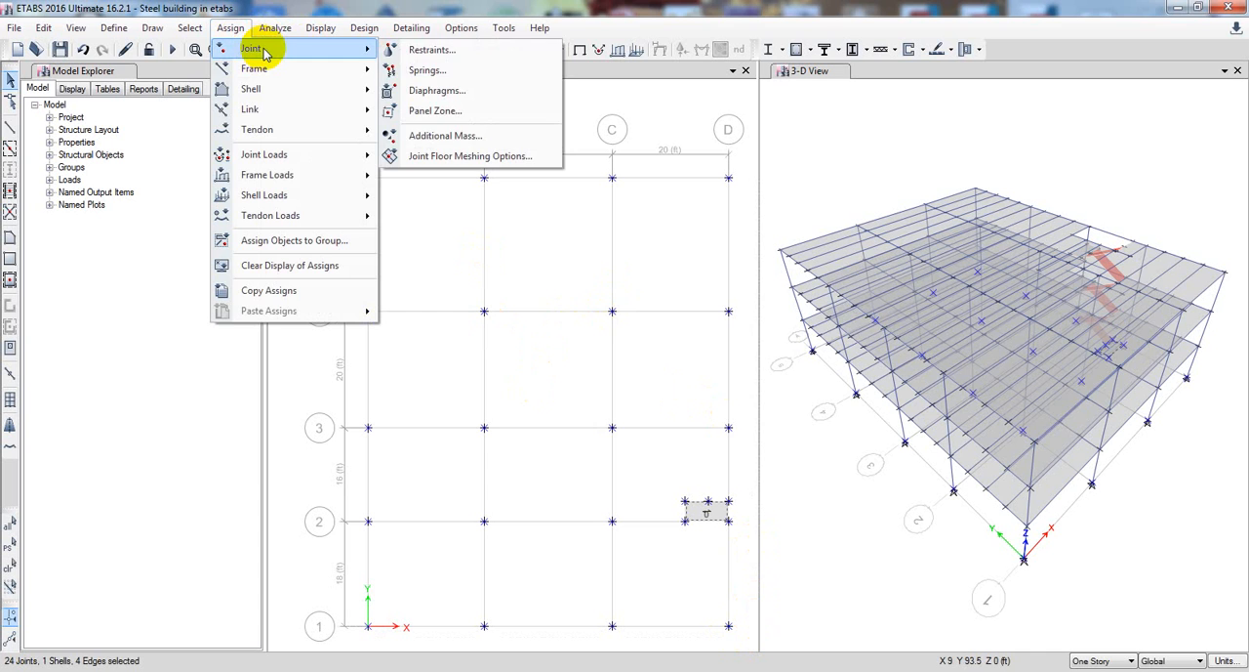
{"action": "left_click", "coordinate": [431, 48]}
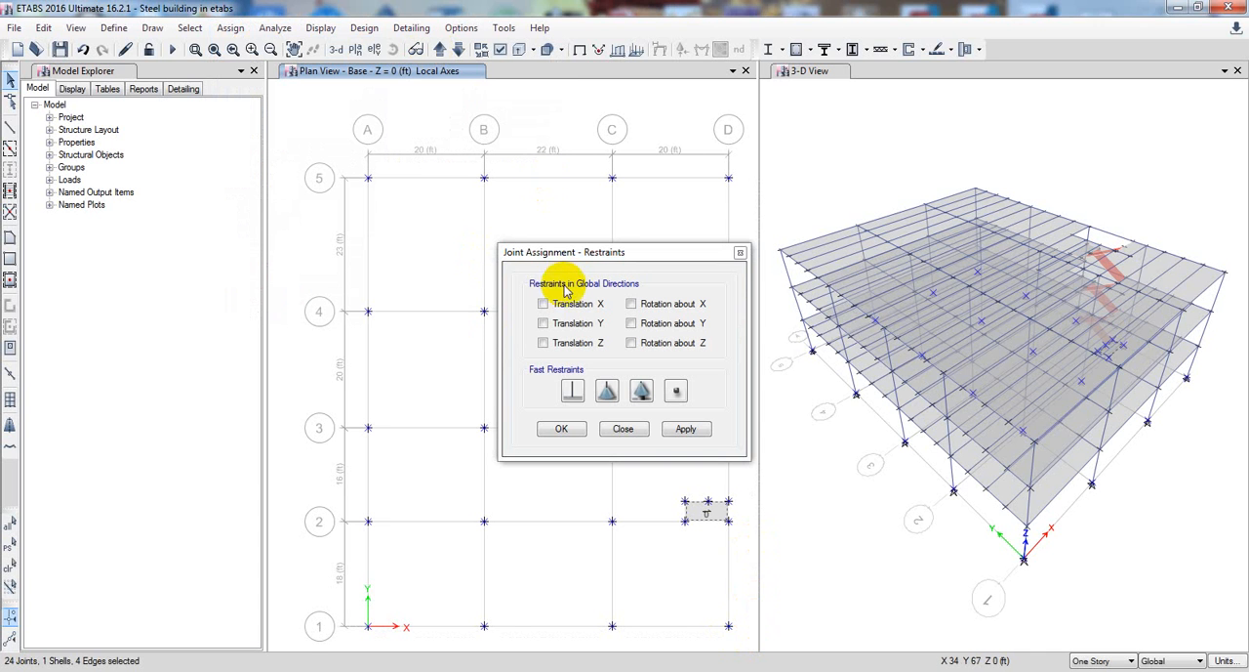
{"action": "left_click", "coordinate": [569, 395]}
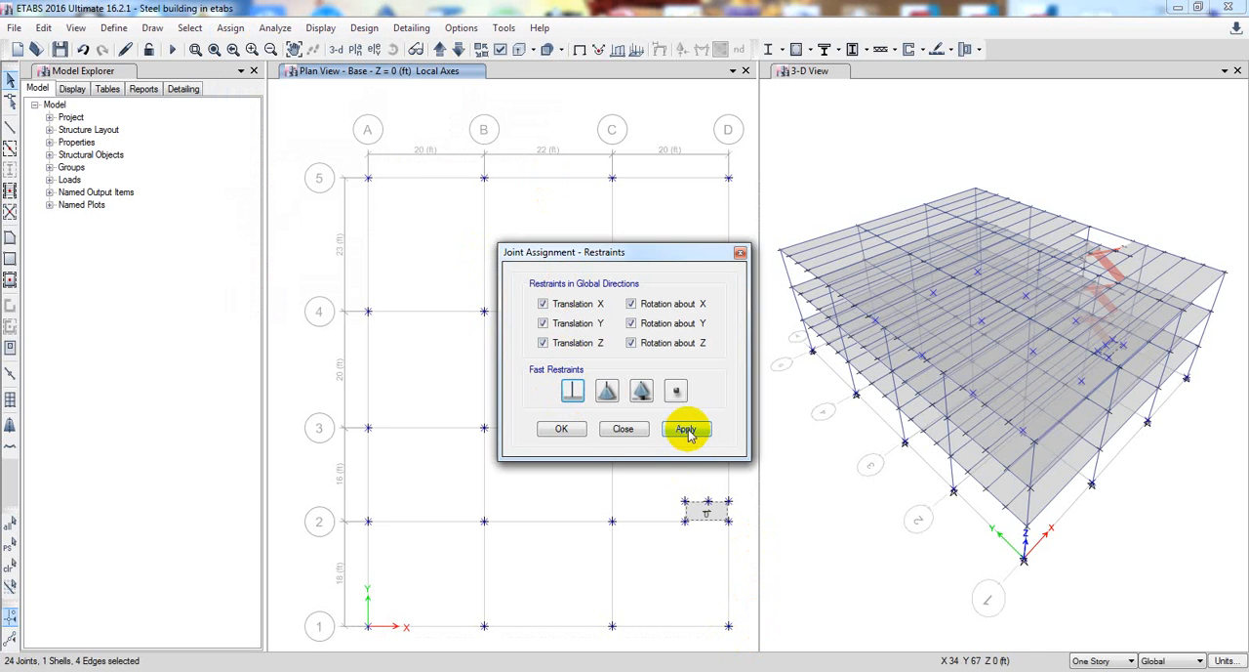
{"action": "left_click", "coordinate": [684, 428]}
{"action": "left_click", "coordinate": [571, 428]}
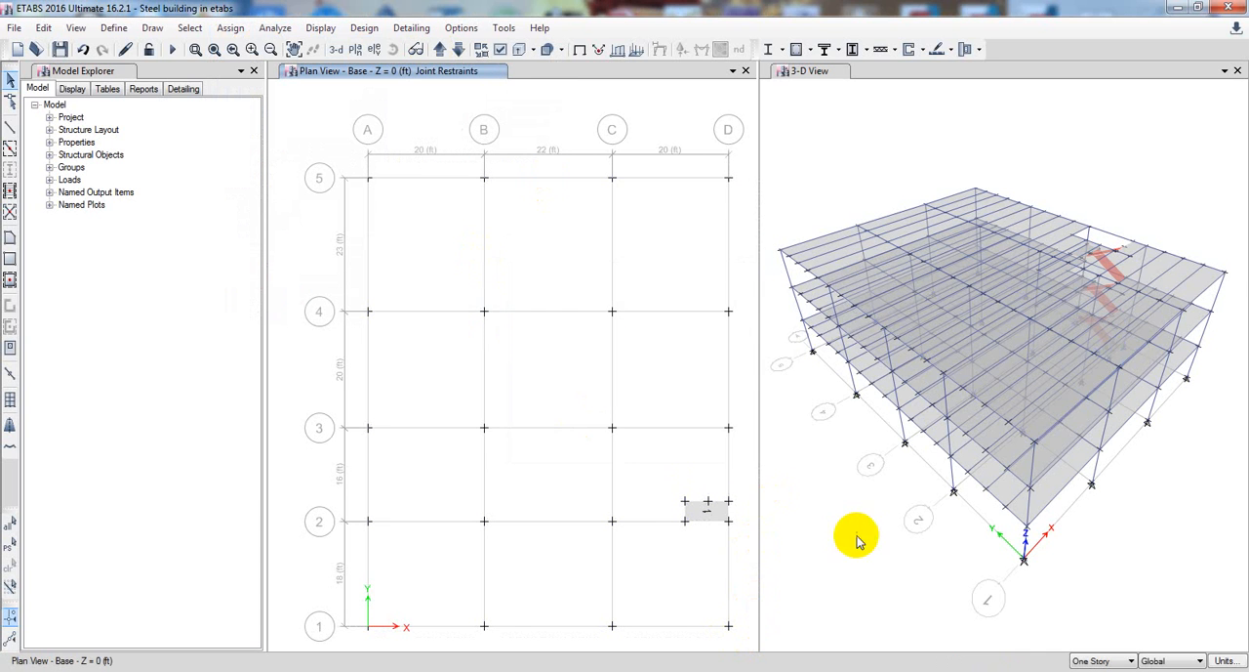
Bring the plan view up to Story3, run the analysis, and dismiss its warning
{"action": "left_click", "coordinate": [878, 520]}
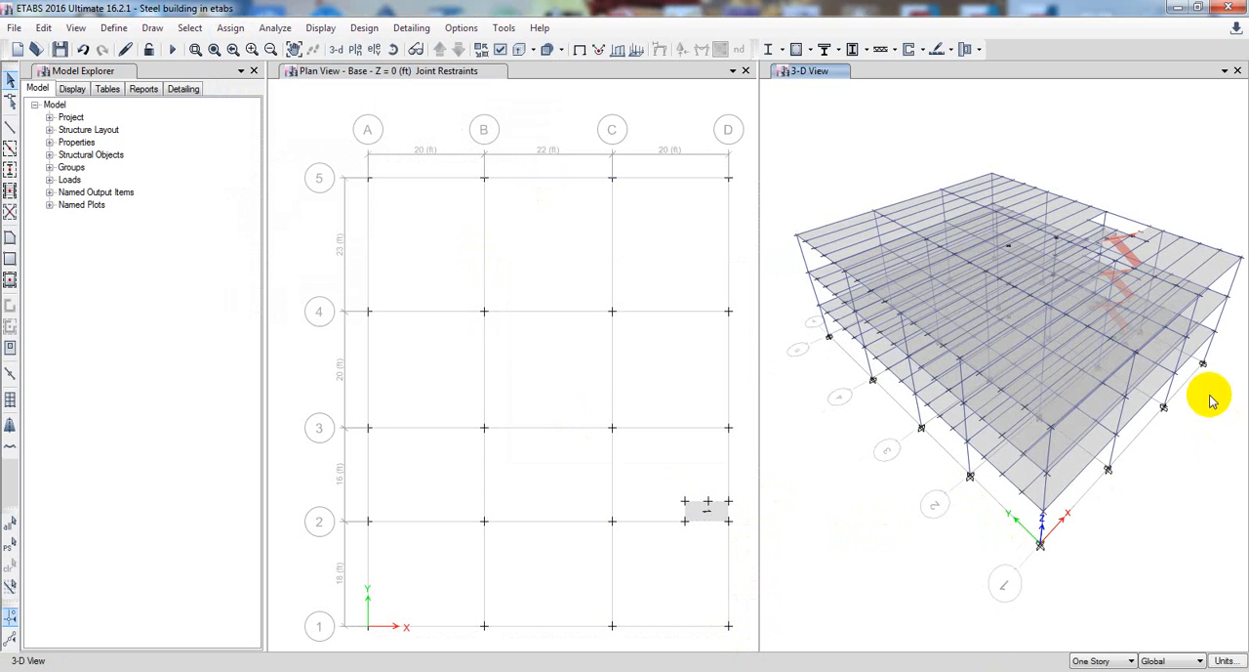
{"action": "left_click", "coordinate": [500, 88]}
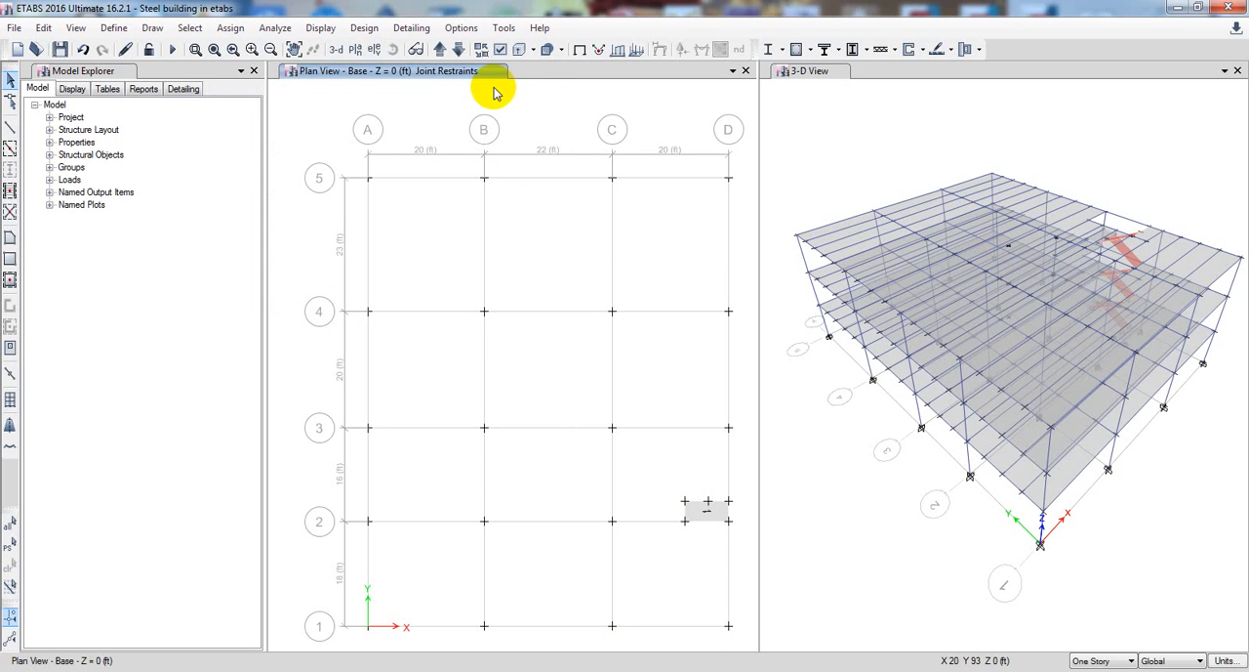
{"action": "left_click", "coordinate": [440, 48]}
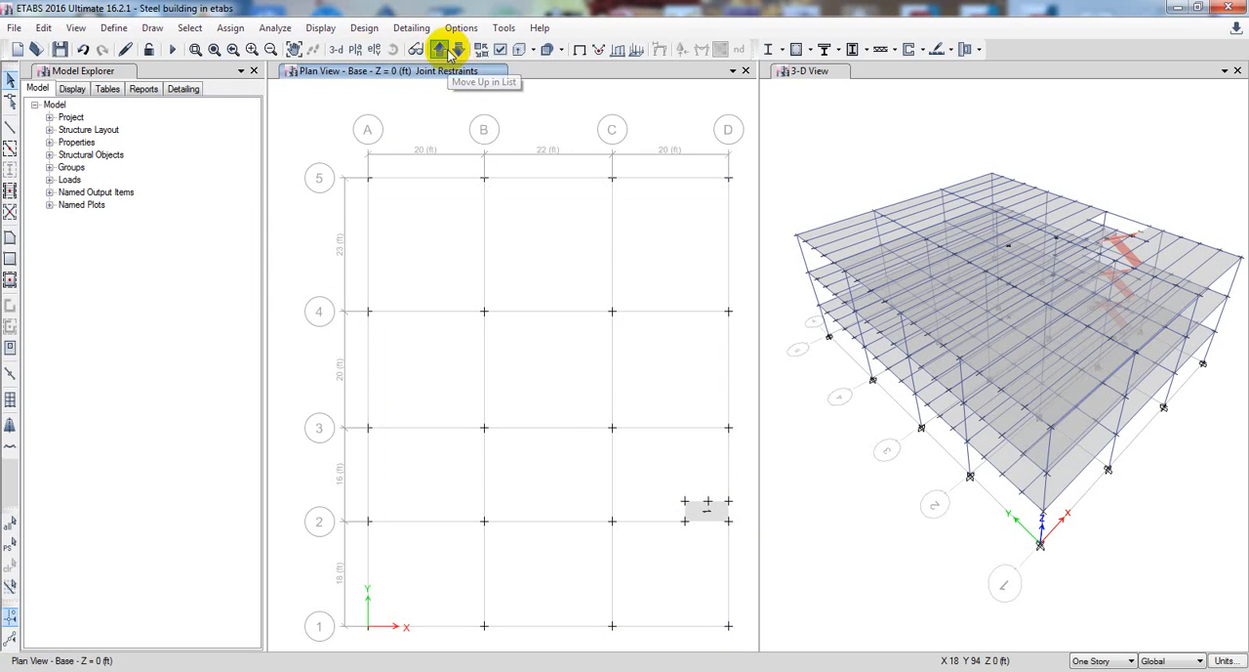
{"action": "left_click", "coordinate": [440, 48]}
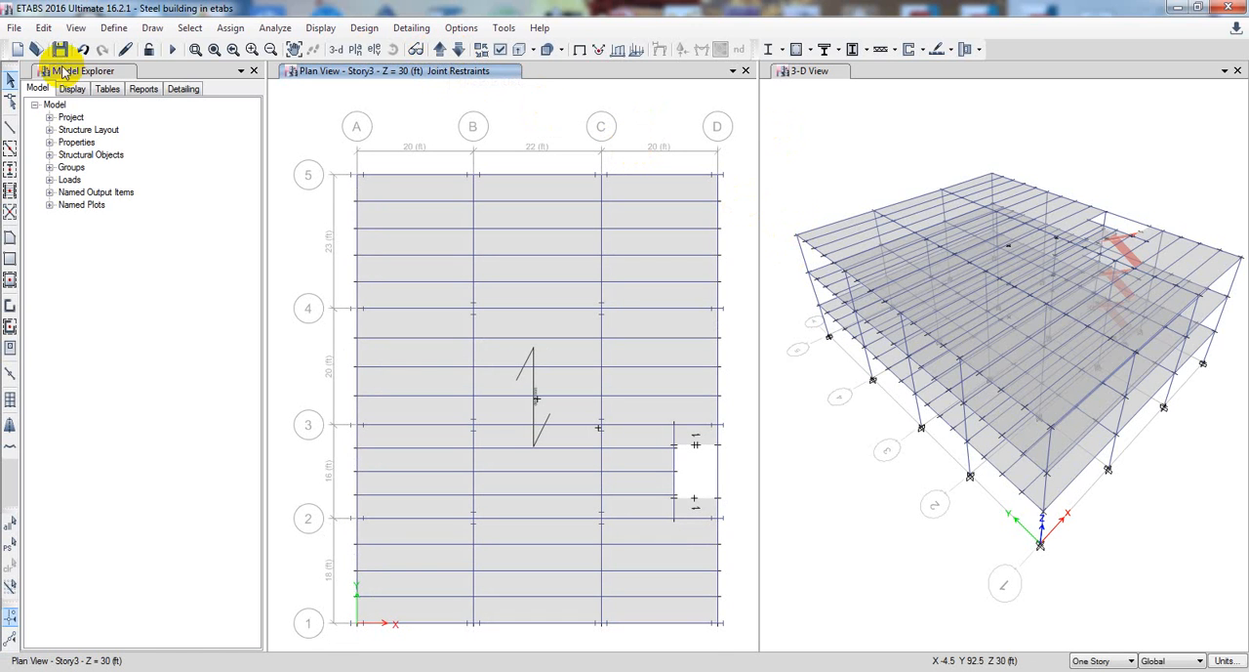
{"action": "left_click", "coordinate": [172, 50]}
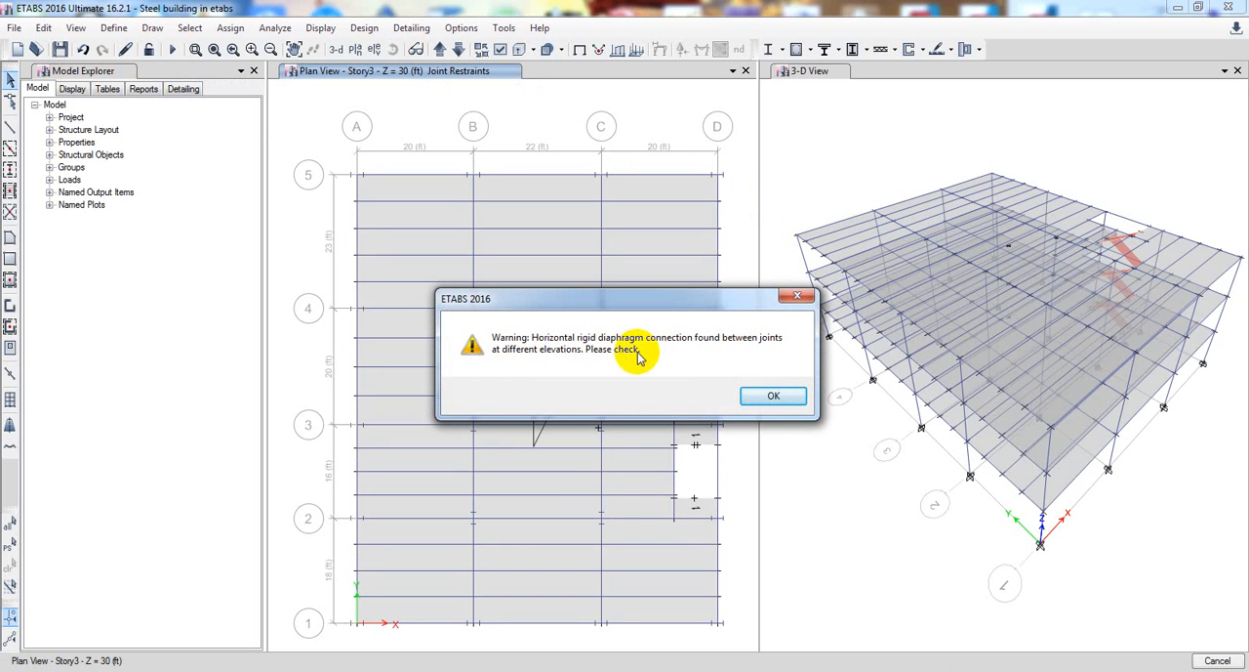
{"action": "left_click", "coordinate": [769, 398]}
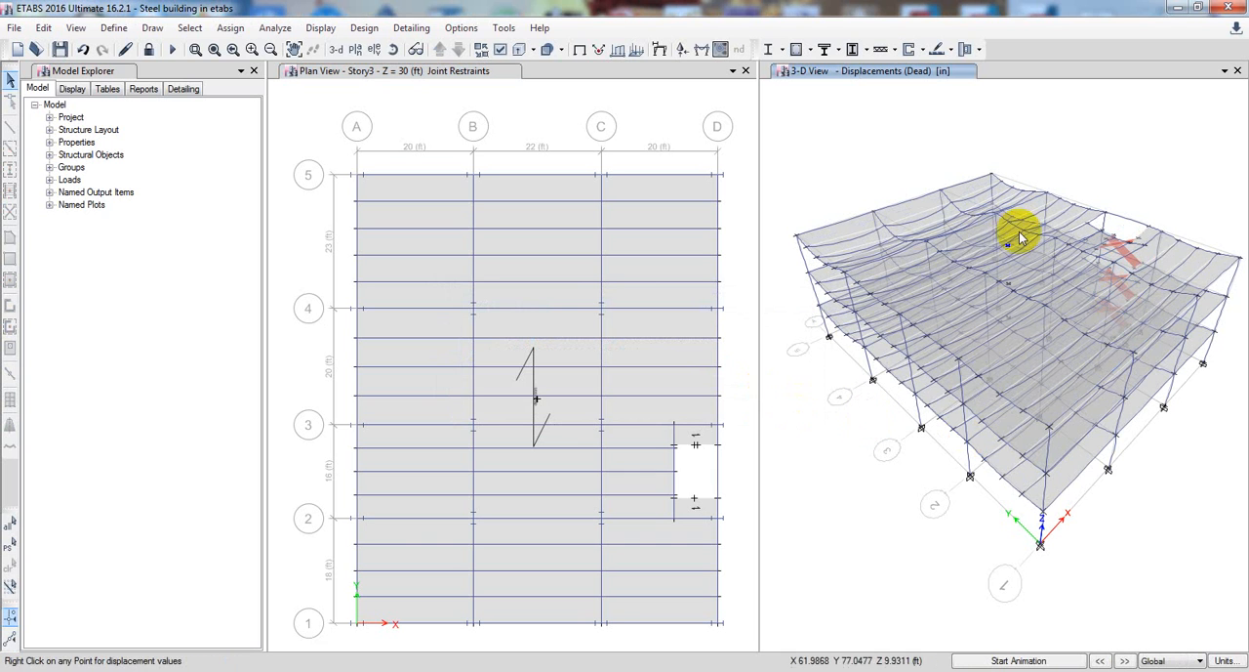
Display the 3-D deformed shape for the Live load case and the SD load case in turn
{"action": "right_click", "coordinate": [884, 239]}
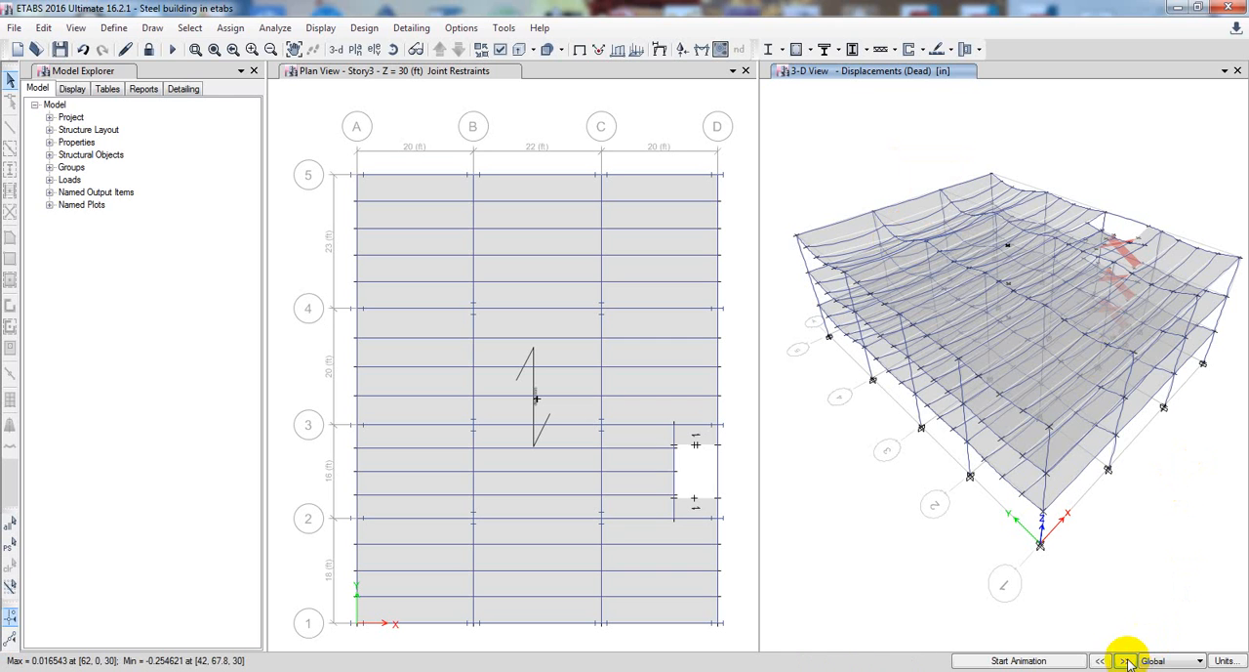
{"action": "left_click", "coordinate": [318, 29]}
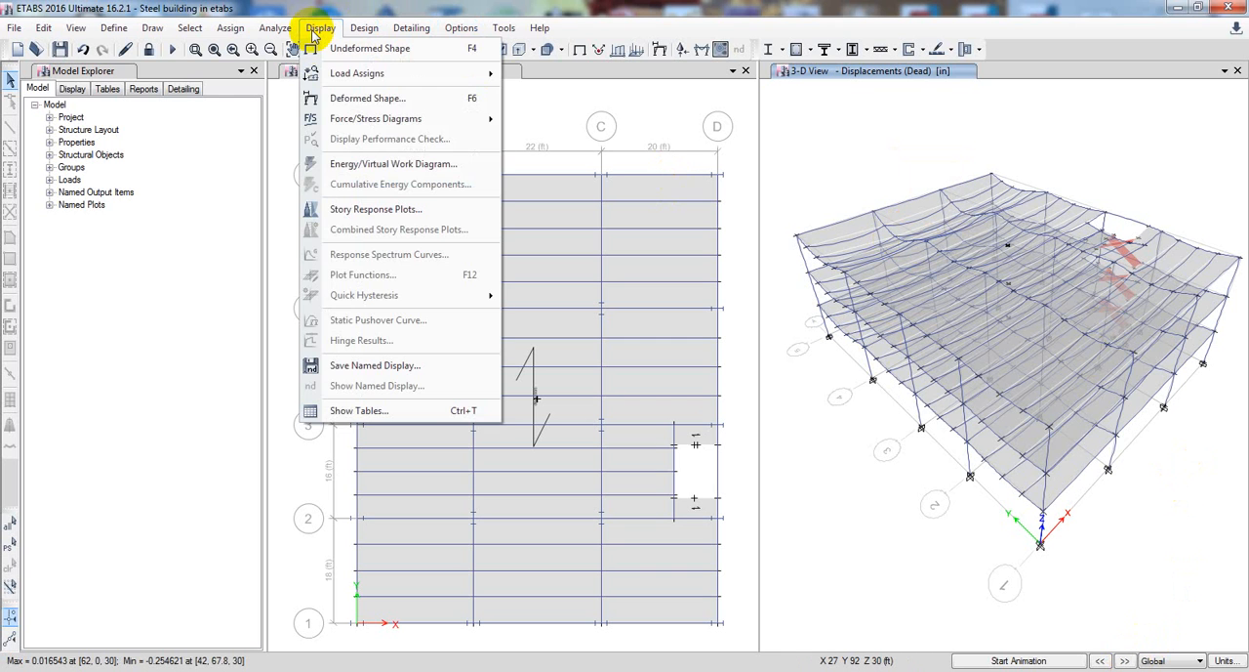
{"action": "left_click", "coordinate": [341, 101]}
{"action": "left_click_drag", "start_coordinate": [537, 135], "coordinate": [276, 125]}
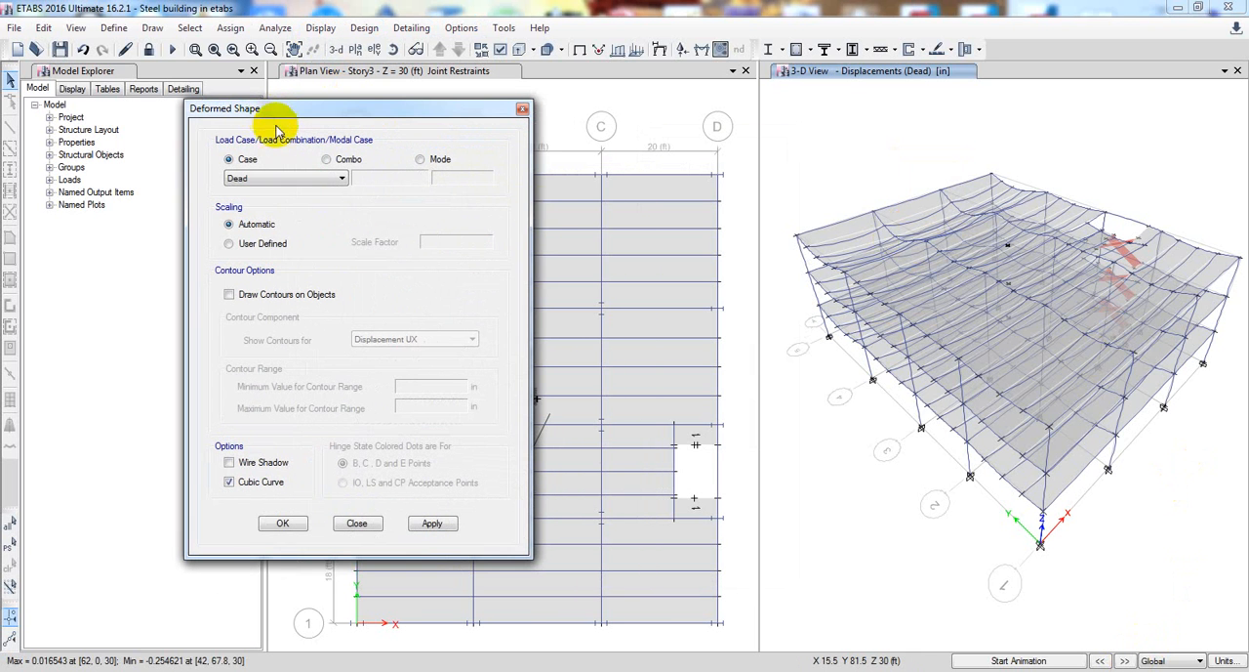
{"action": "left_click", "coordinate": [340, 177]}
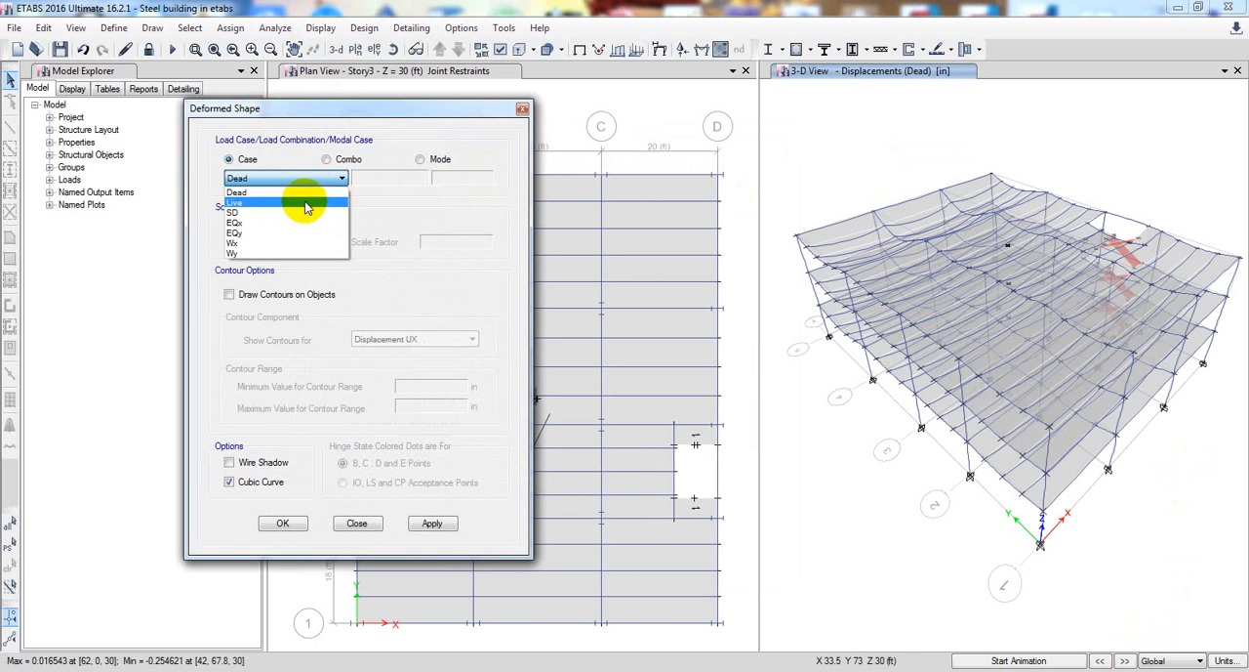
{"action": "left_click", "coordinate": [312, 204]}
{"action": "left_click", "coordinate": [432, 524]}
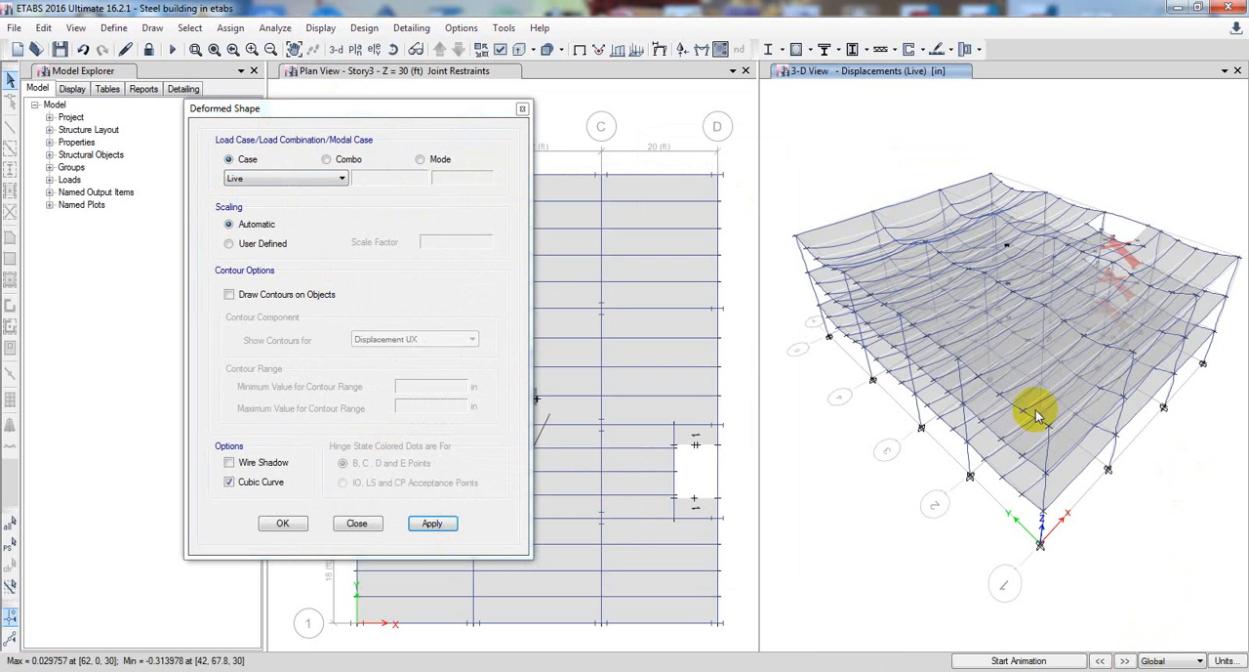
{"action": "left_click", "coordinate": [325, 182]}
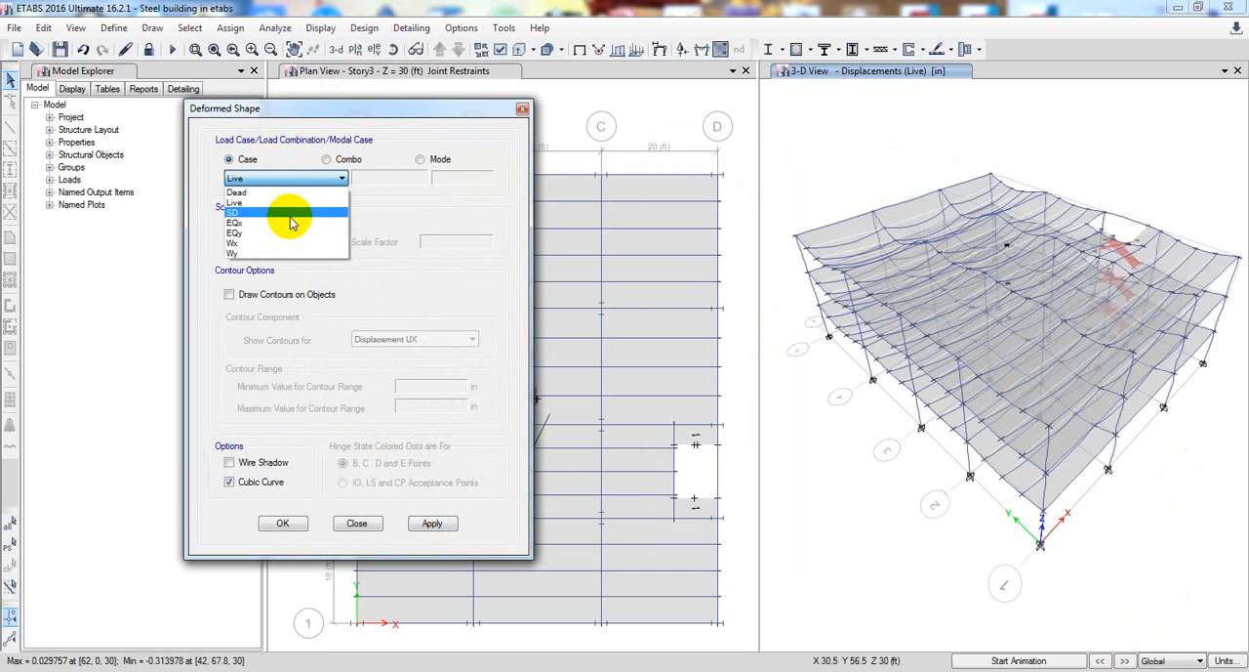
{"action": "left_click", "coordinate": [283, 213]}
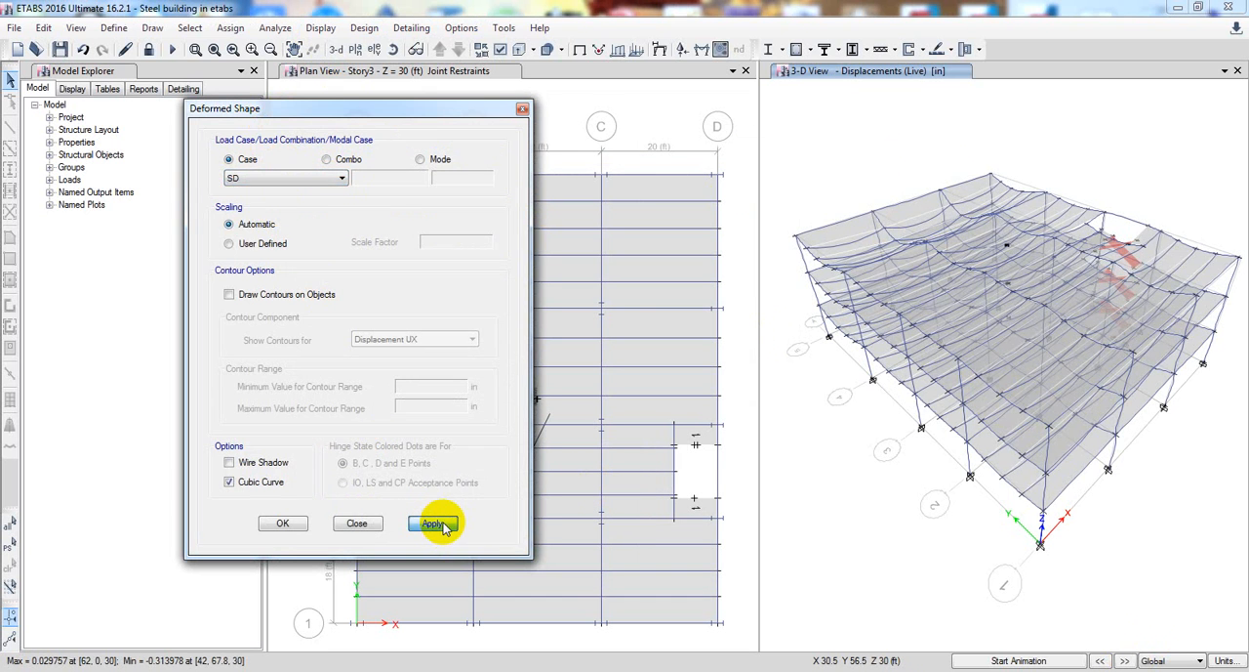
{"action": "left_click", "coordinate": [433, 524]}
Display the deformed shape for earthquake cases EQx and EQy, reading a Story3 corner joint's displacements in each
{"action": "left_click", "coordinate": [261, 186]}
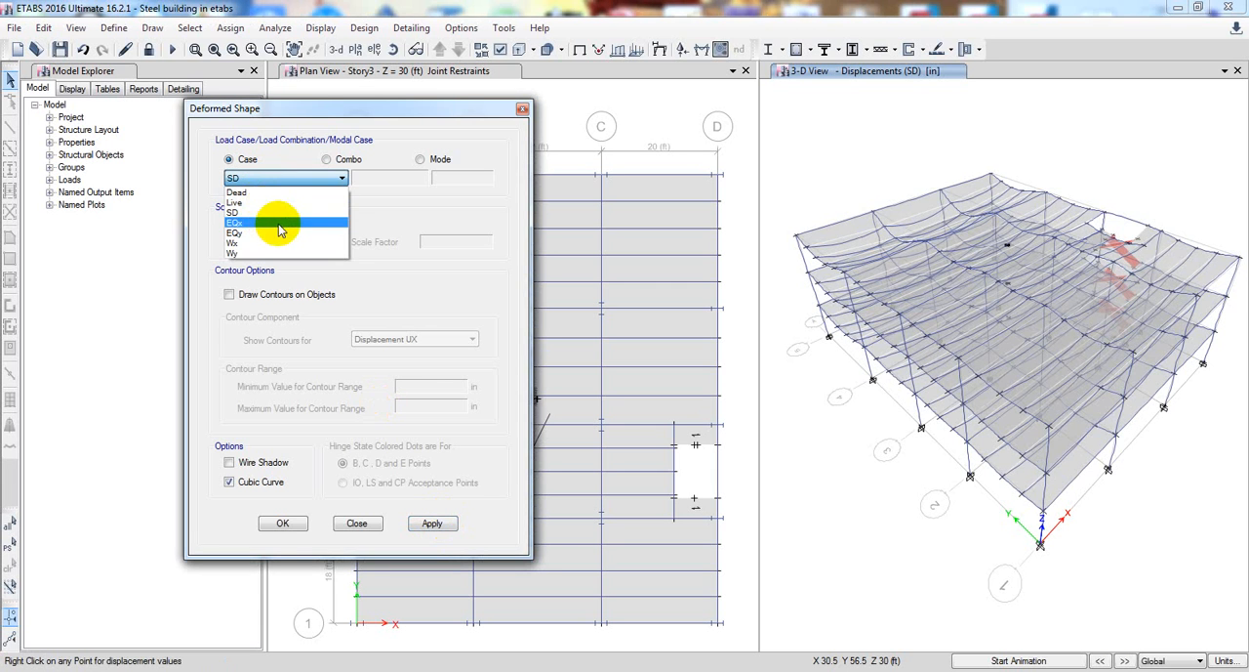
{"action": "left_click", "coordinate": [272, 214]}
{"action": "left_click", "coordinate": [449, 526]}
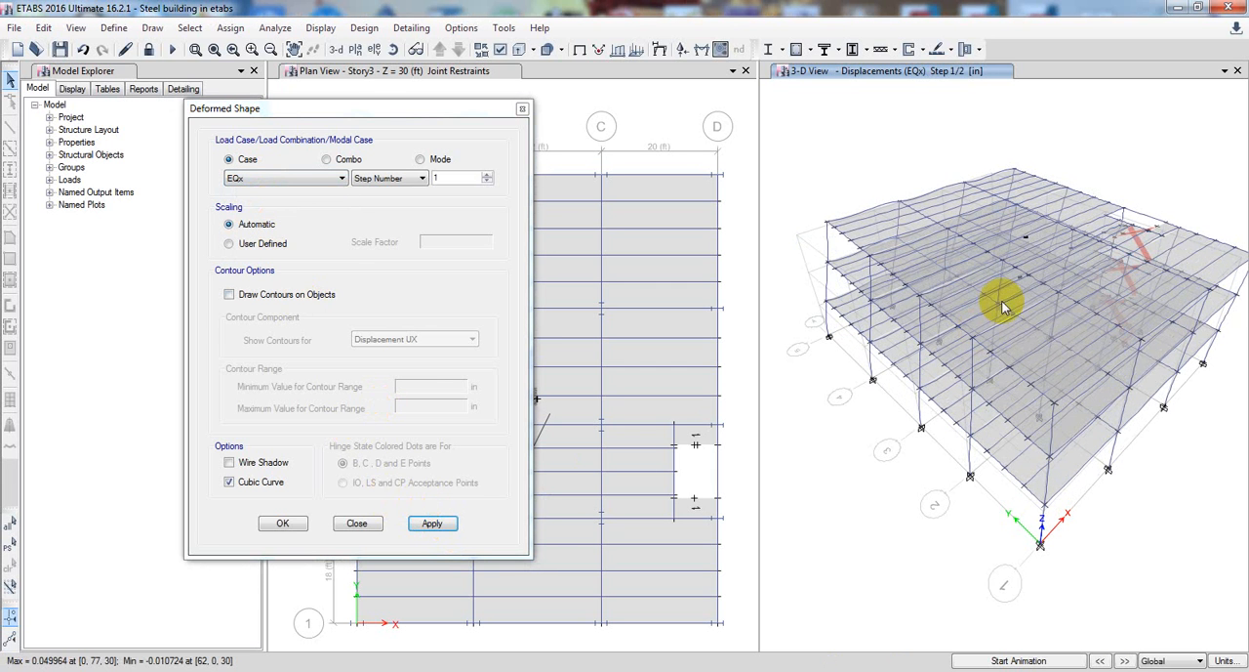
{"action": "mouse_move", "coordinate": [828, 227]}
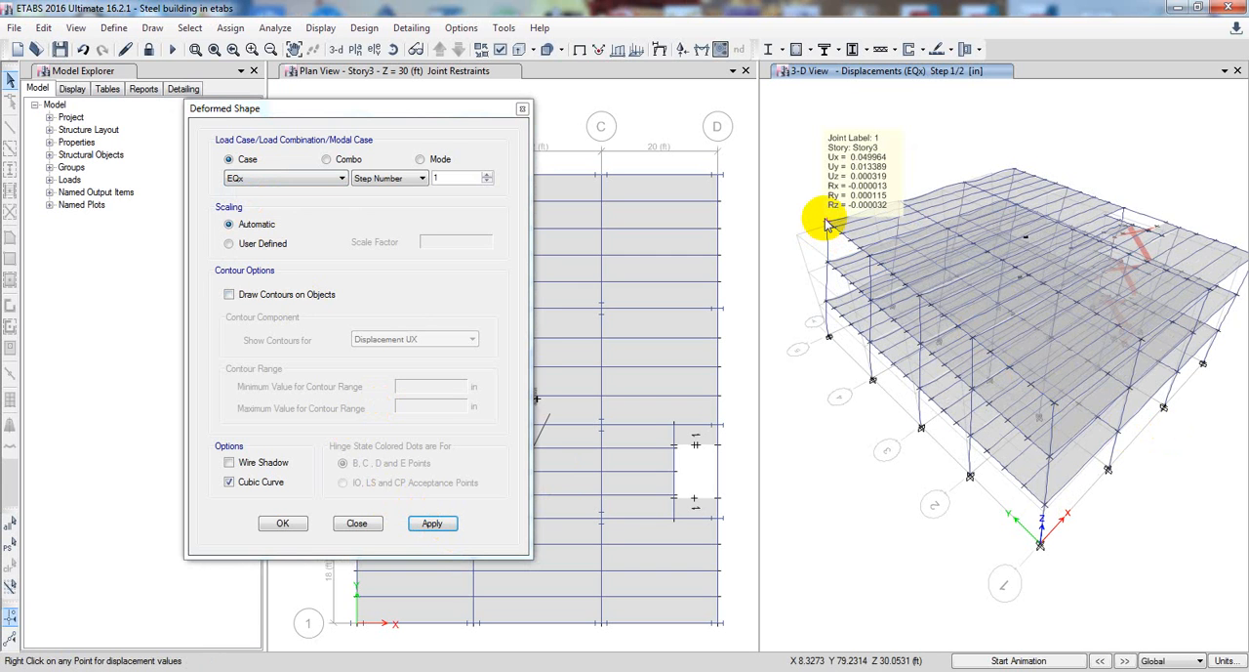
{"action": "left_click", "coordinate": [337, 178]}
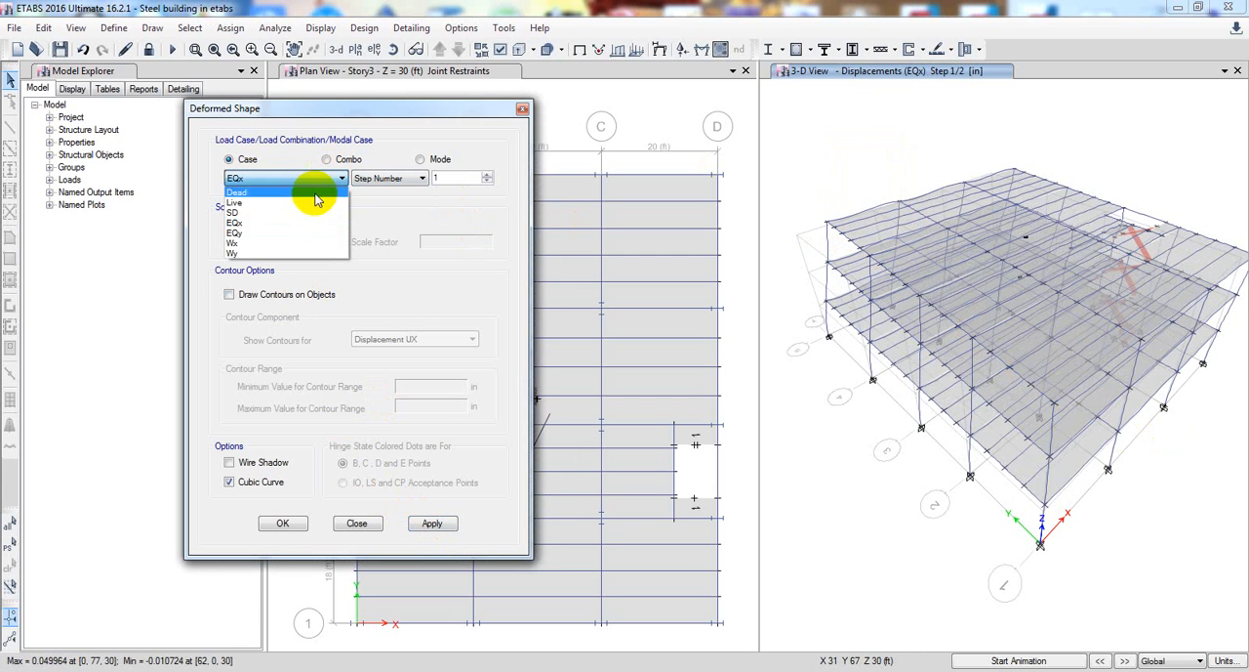
{"action": "left_click", "coordinate": [313, 233]}
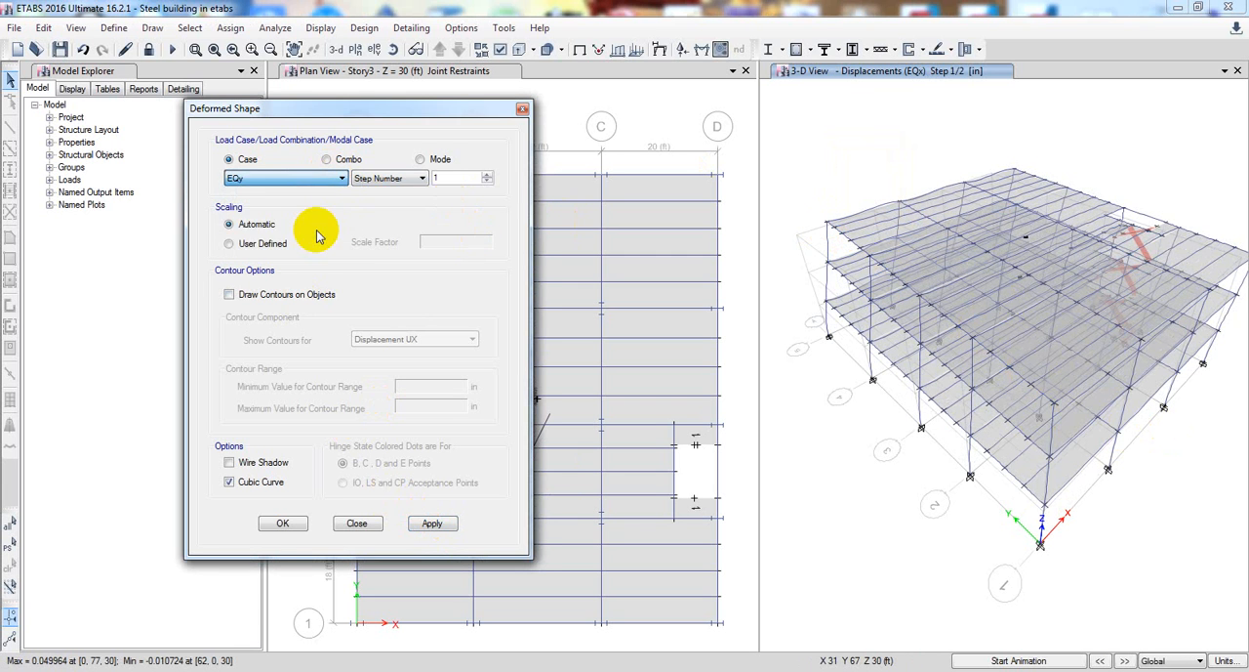
{"action": "left_click", "coordinate": [429, 524]}
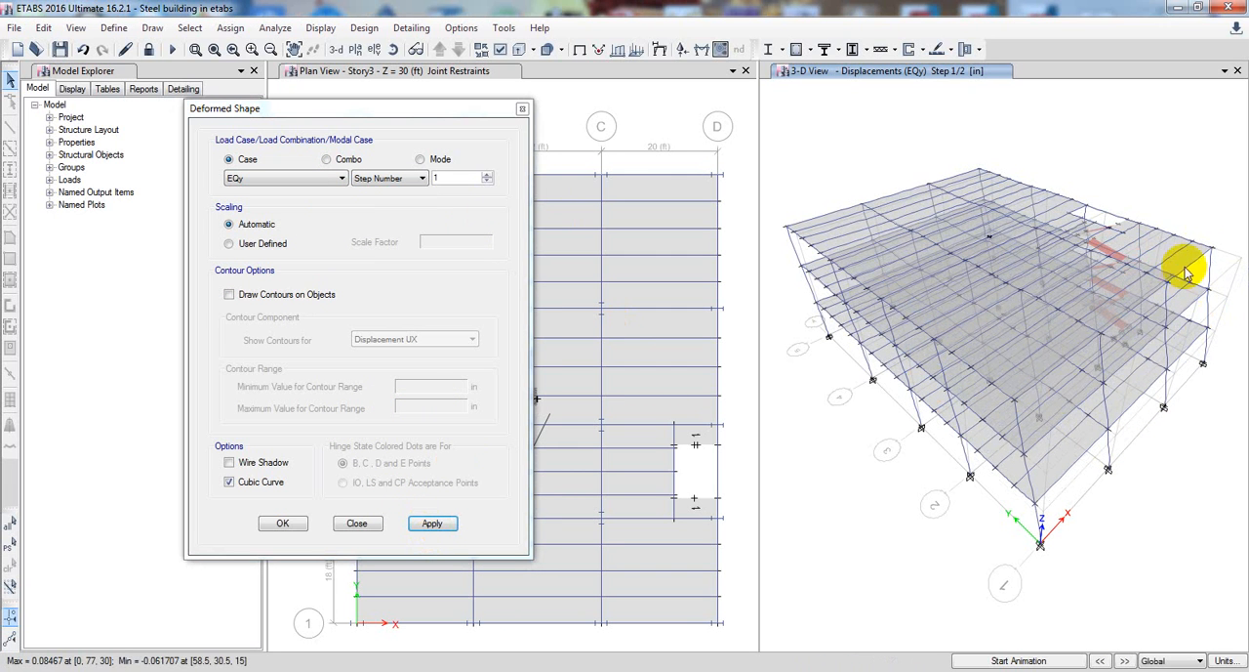
{"action": "mouse_move", "coordinate": [1213, 256]}
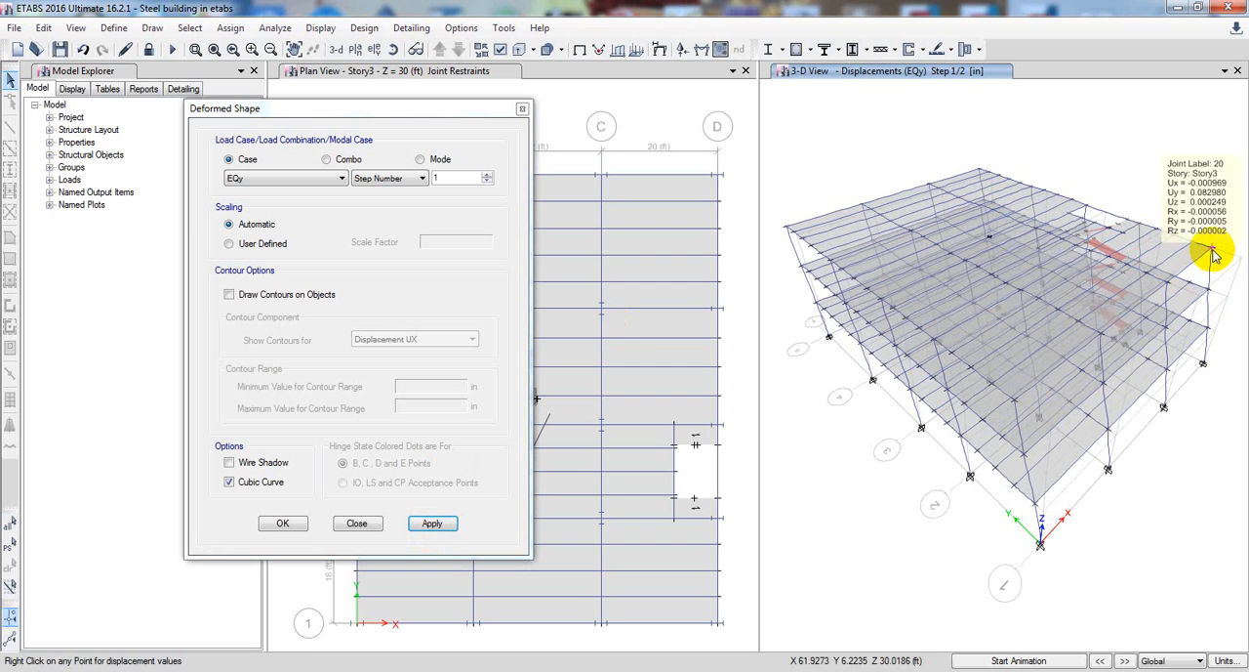
Display the 3-D deformed shape for wind load cases Wx and Wy in turn
{"action": "left_click", "coordinate": [276, 179]}
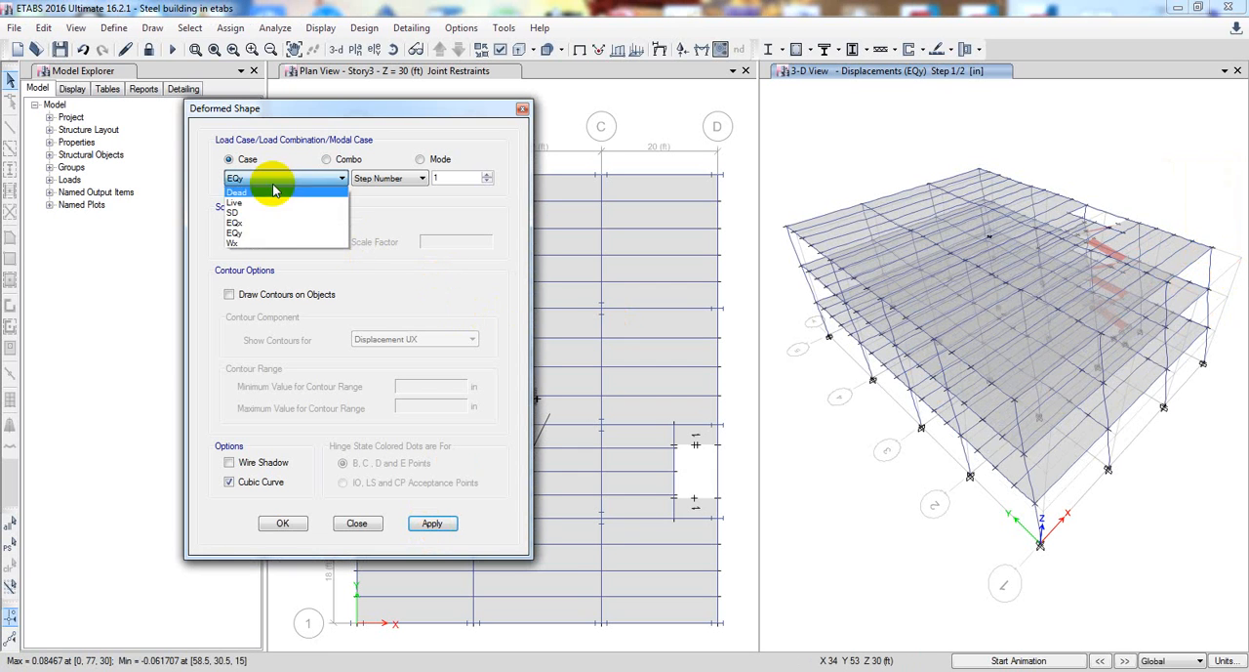
{"action": "left_click", "coordinate": [306, 244]}
{"action": "left_click", "coordinate": [432, 523]}
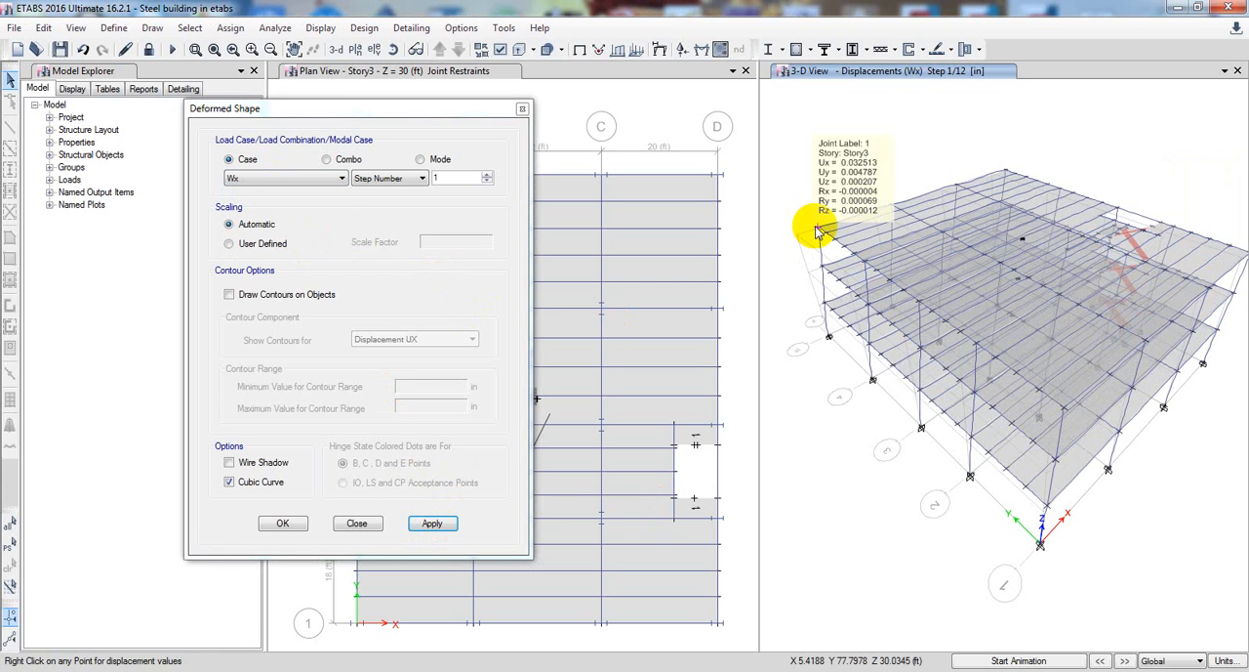
{"action": "left_click", "coordinate": [342, 179]}
{"action": "left_click", "coordinate": [310, 253]}
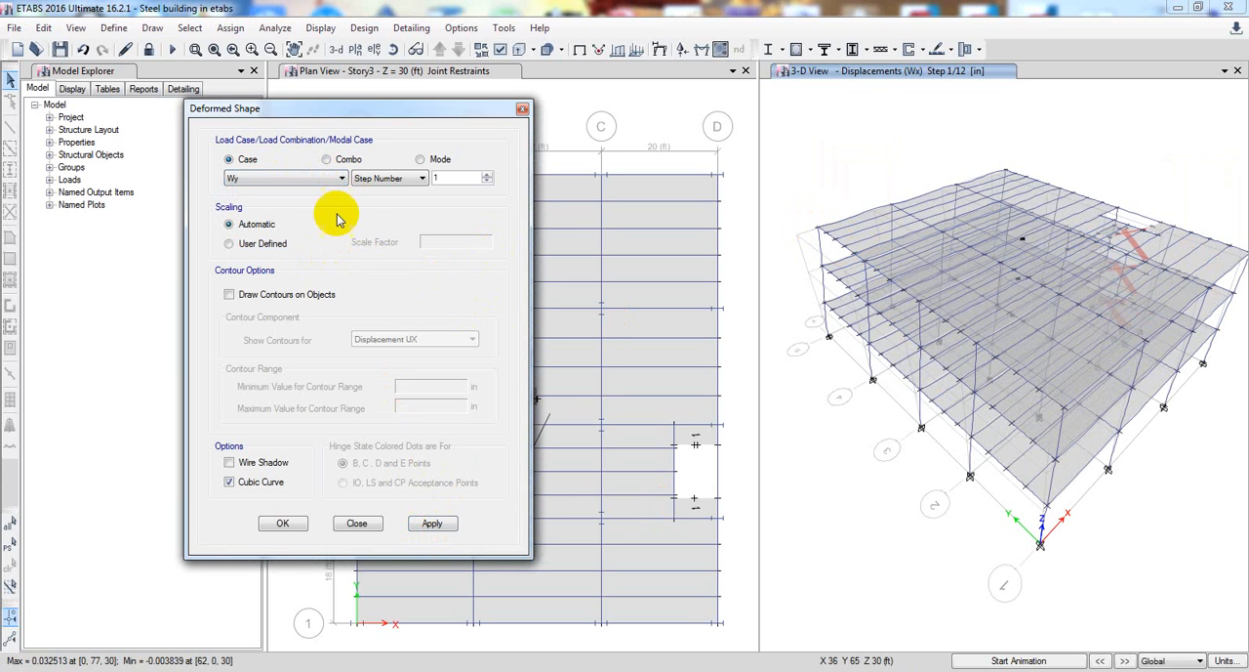
{"action": "left_click", "coordinate": [431, 523]}
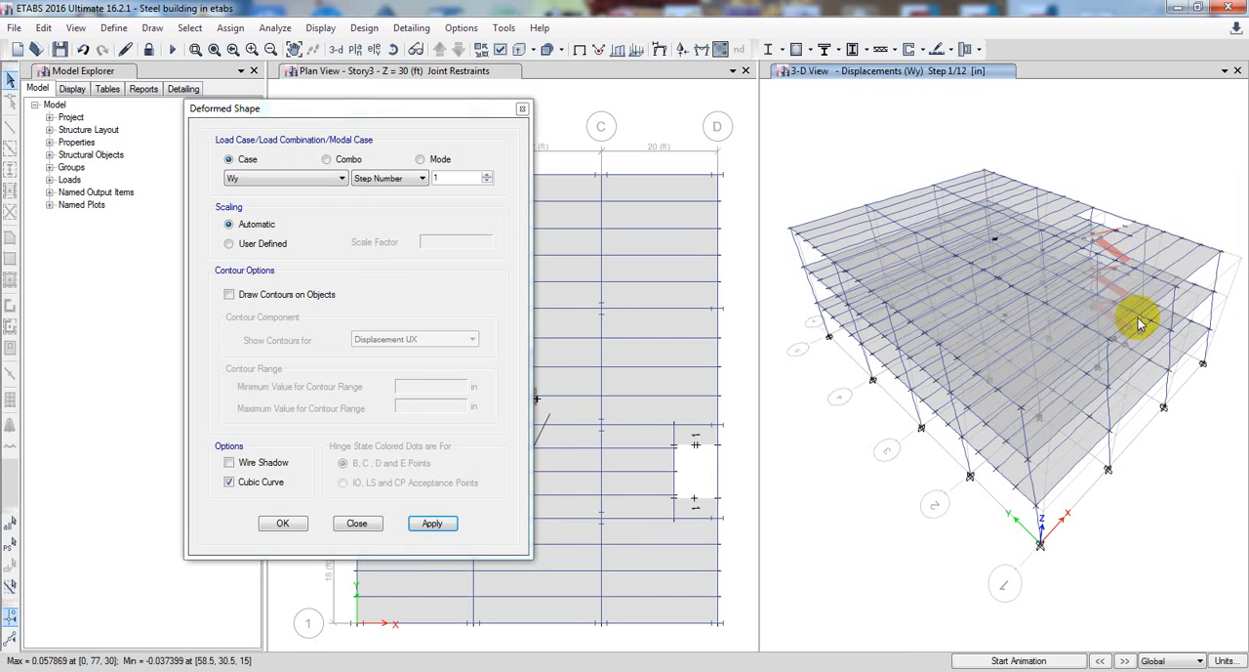
{"action": "mouse_move", "coordinate": [1224, 259]}
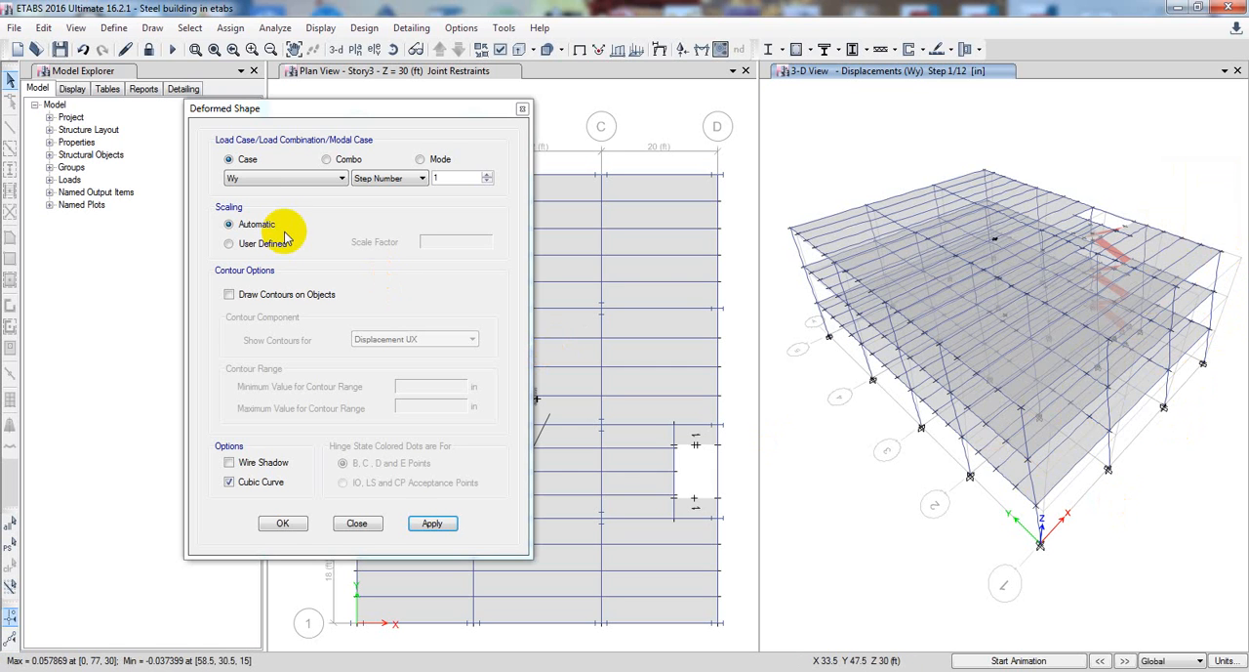
Switch the deformed shape to load combinations and display combination UDCmpS2 in the 3-D view
{"action": "left_click", "coordinate": [327, 159]}
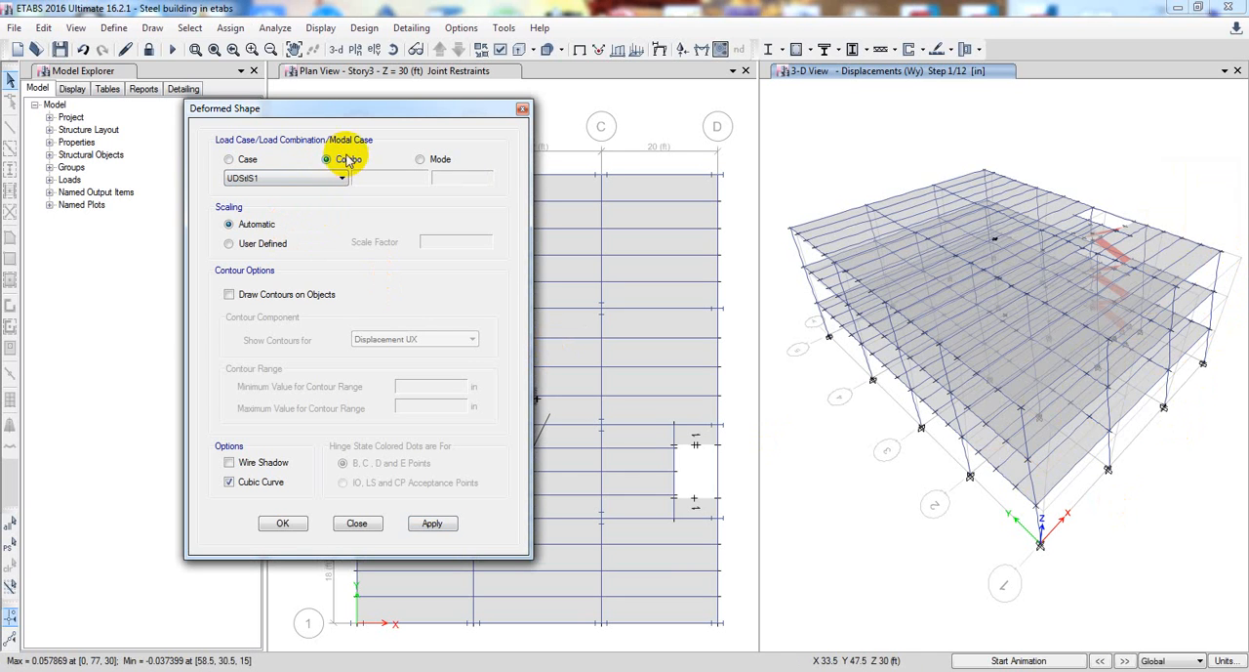
{"action": "left_click", "coordinate": [337, 178]}
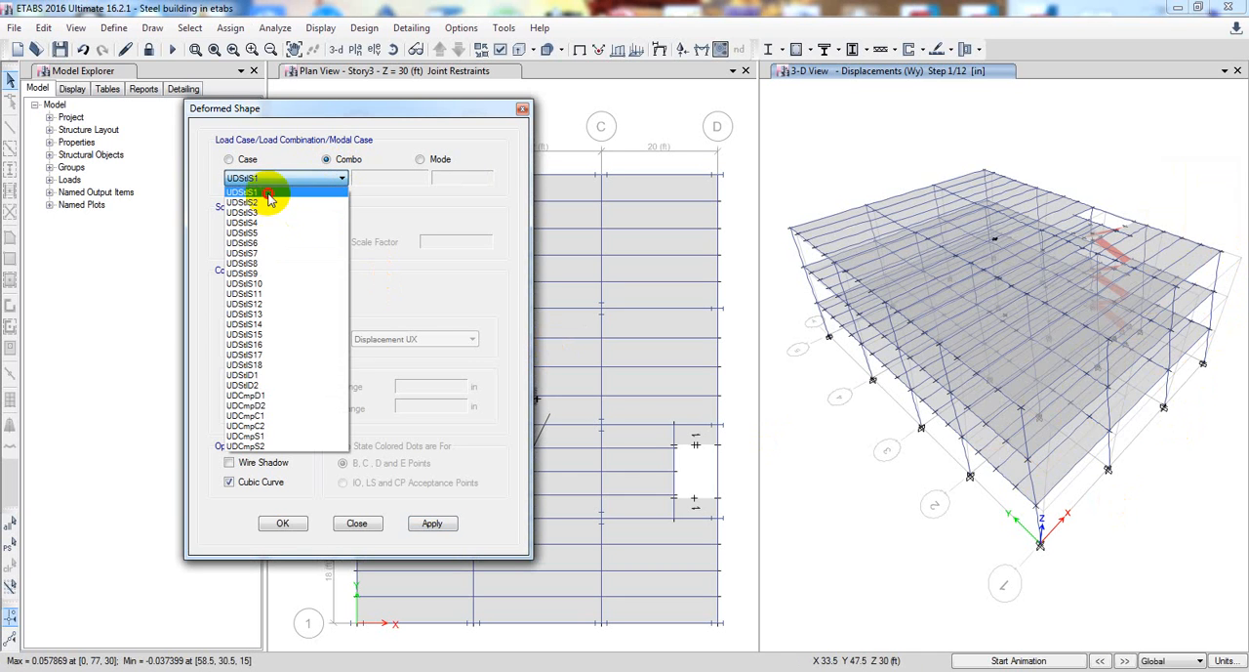
{"action": "left_click", "coordinate": [269, 198]}
{"action": "left_click", "coordinate": [293, 177]}
{"action": "left_click", "coordinate": [281, 446]}
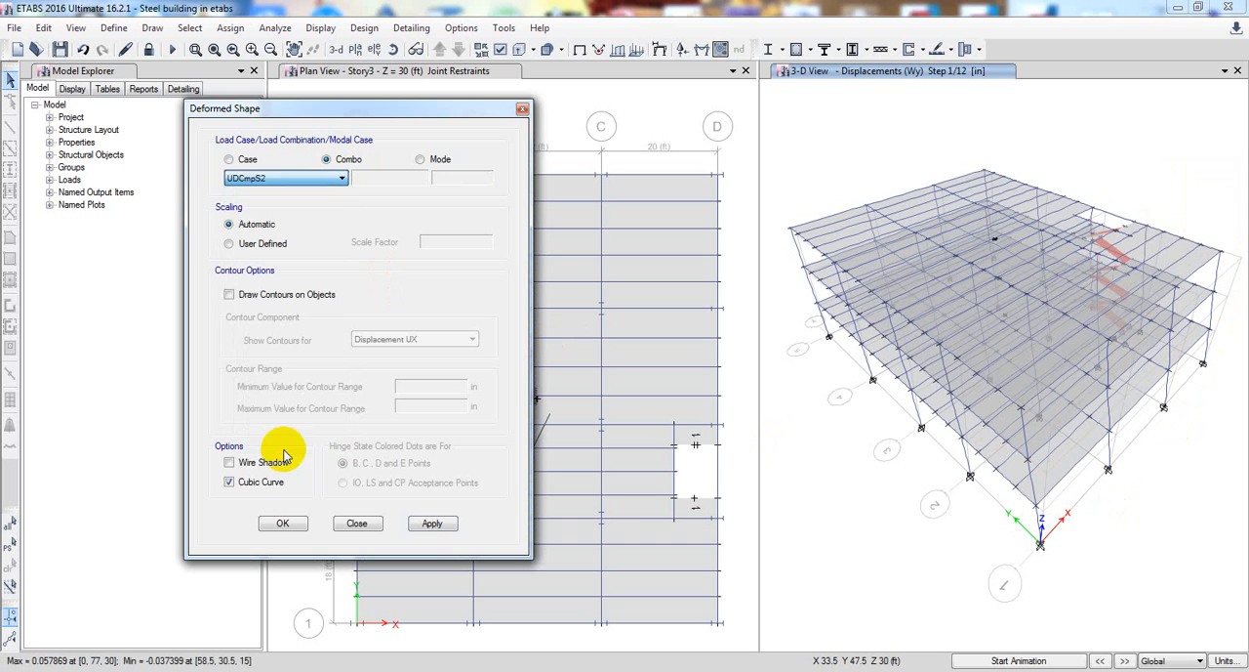
{"action": "left_click", "coordinate": [436, 525]}
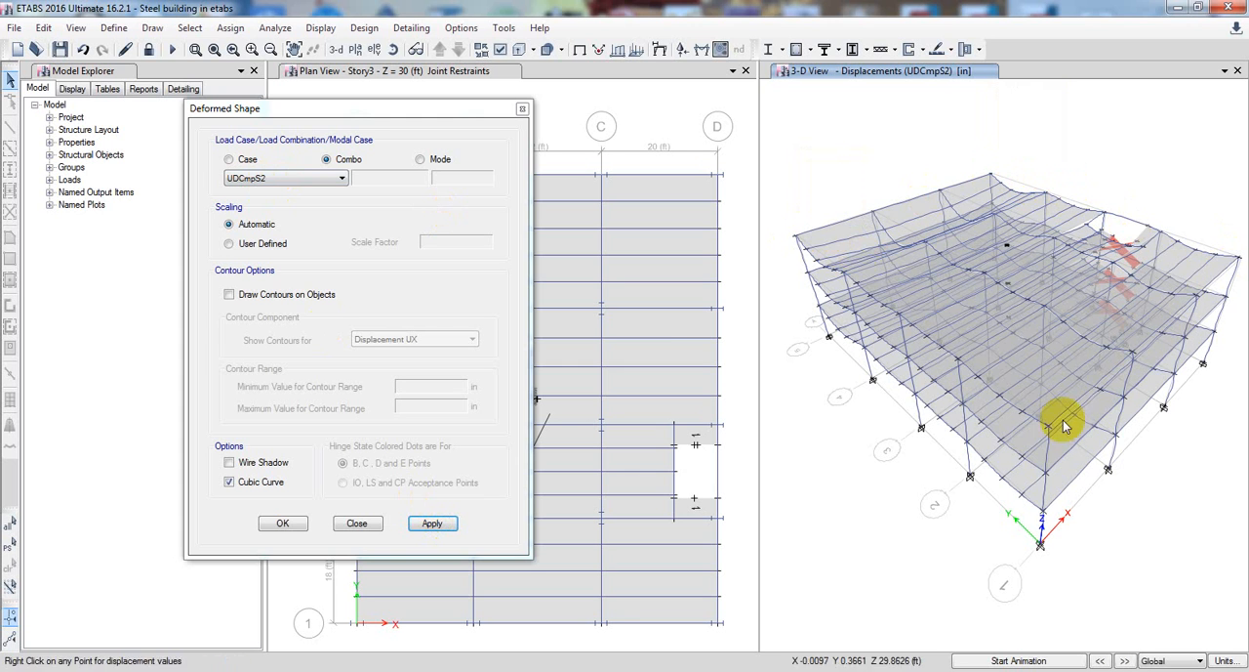
{"action": "mouse_move", "coordinate": [899, 315]}
{"action": "mouse_move", "coordinate": [819, 265]}
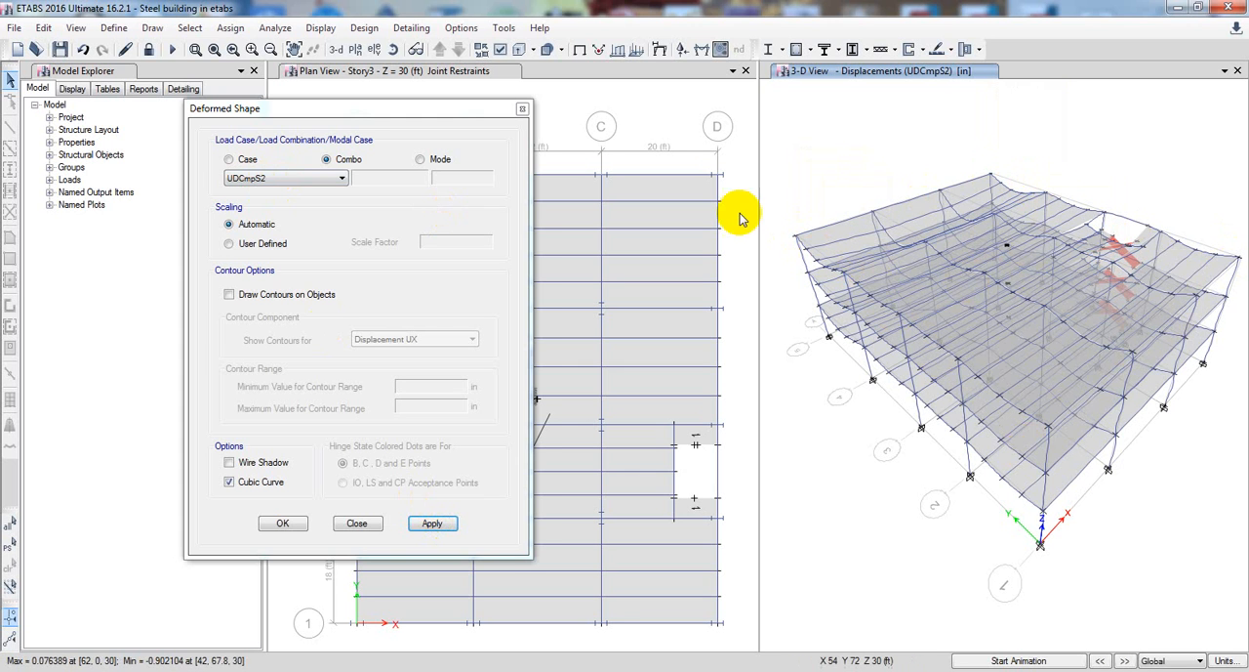
Display the deformed shapes for combinations UDStlD1 and UDStlS9, reading the Story3 corner joint's displacements under UDStlS9
{"action": "left_click", "coordinate": [327, 179]}
{"action": "left_click", "coordinate": [284, 380]}
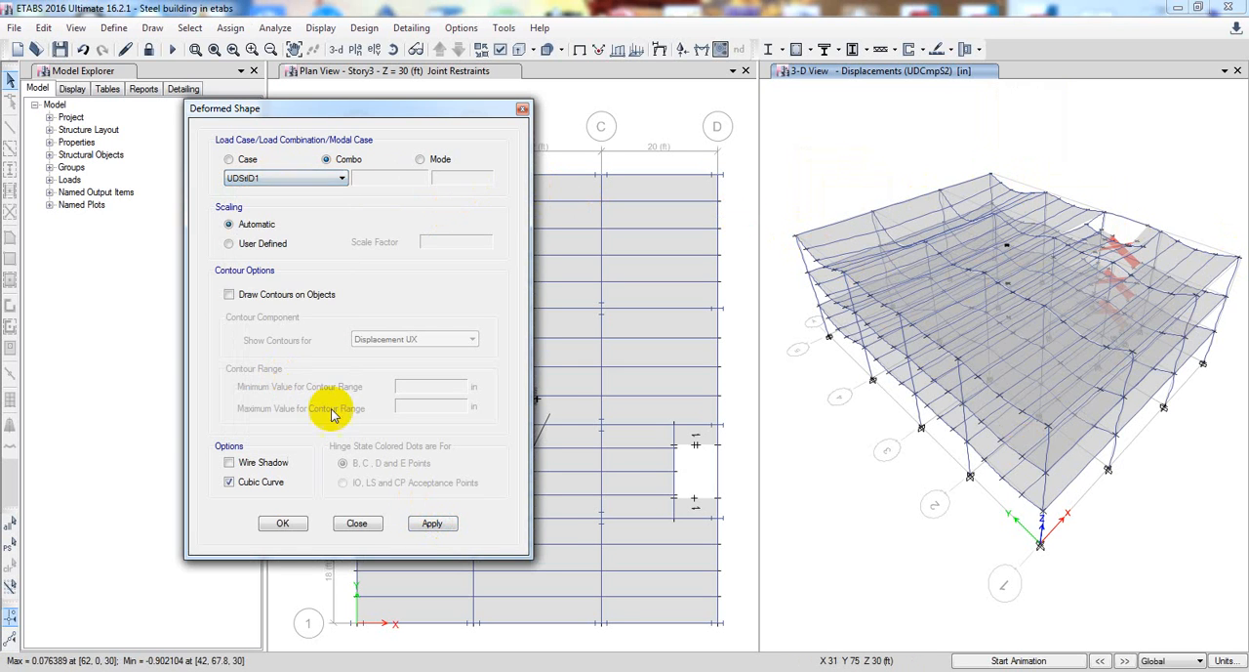
{"action": "left_click", "coordinate": [426, 526]}
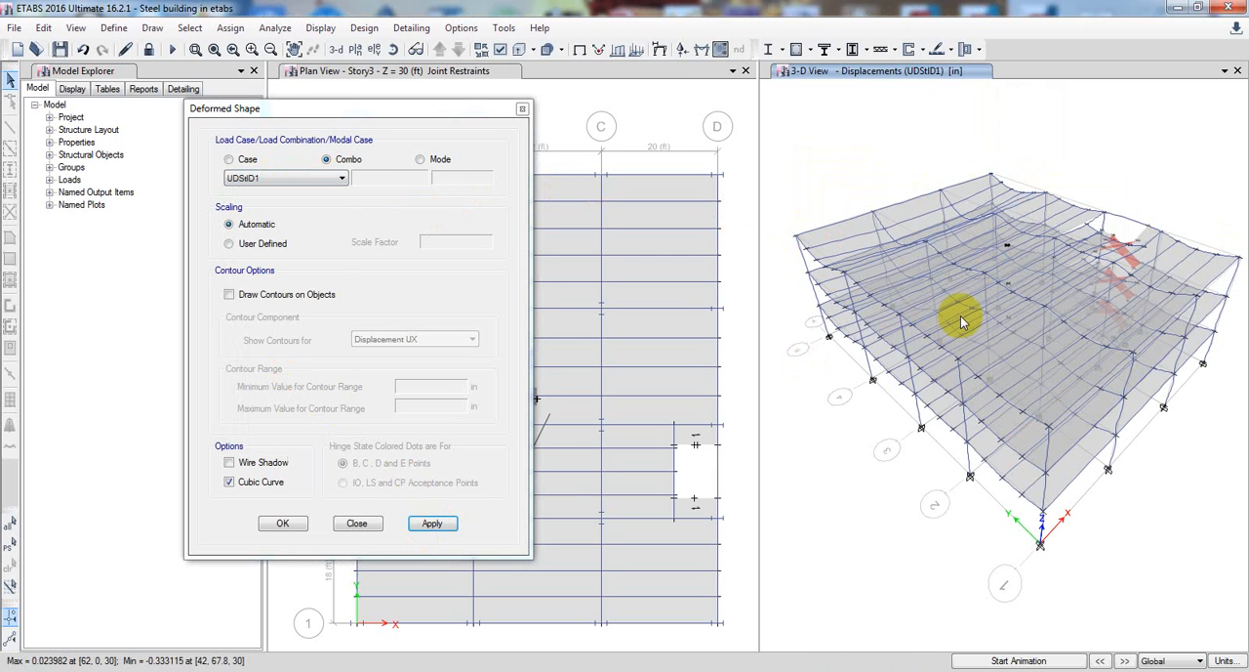
{"action": "left_click", "coordinate": [296, 182]}
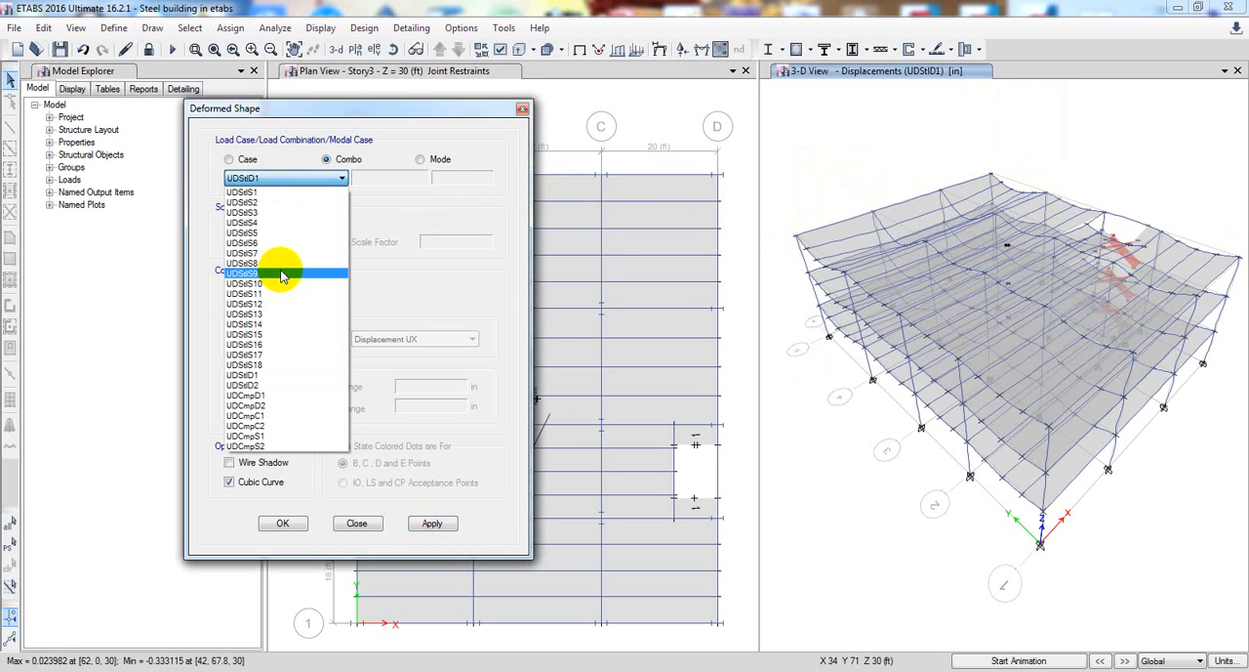
{"action": "left_click", "coordinate": [280, 272]}
{"action": "left_click", "coordinate": [433, 523]}
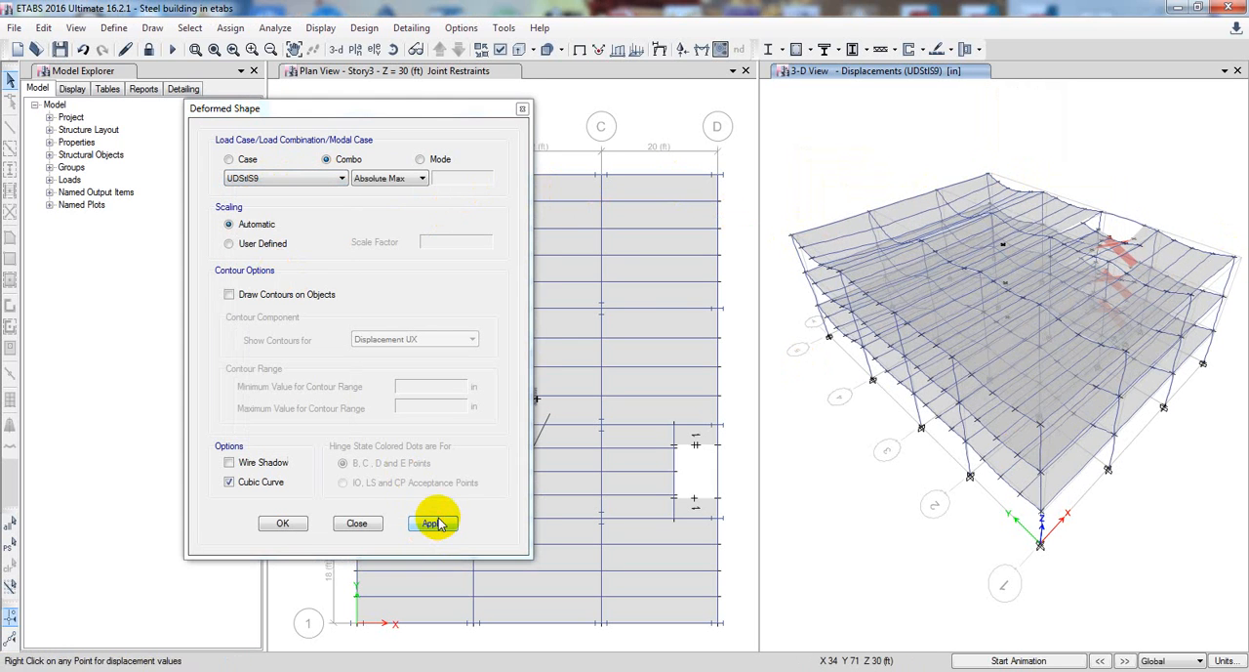
{"action": "right_click", "coordinate": [1235, 262]}
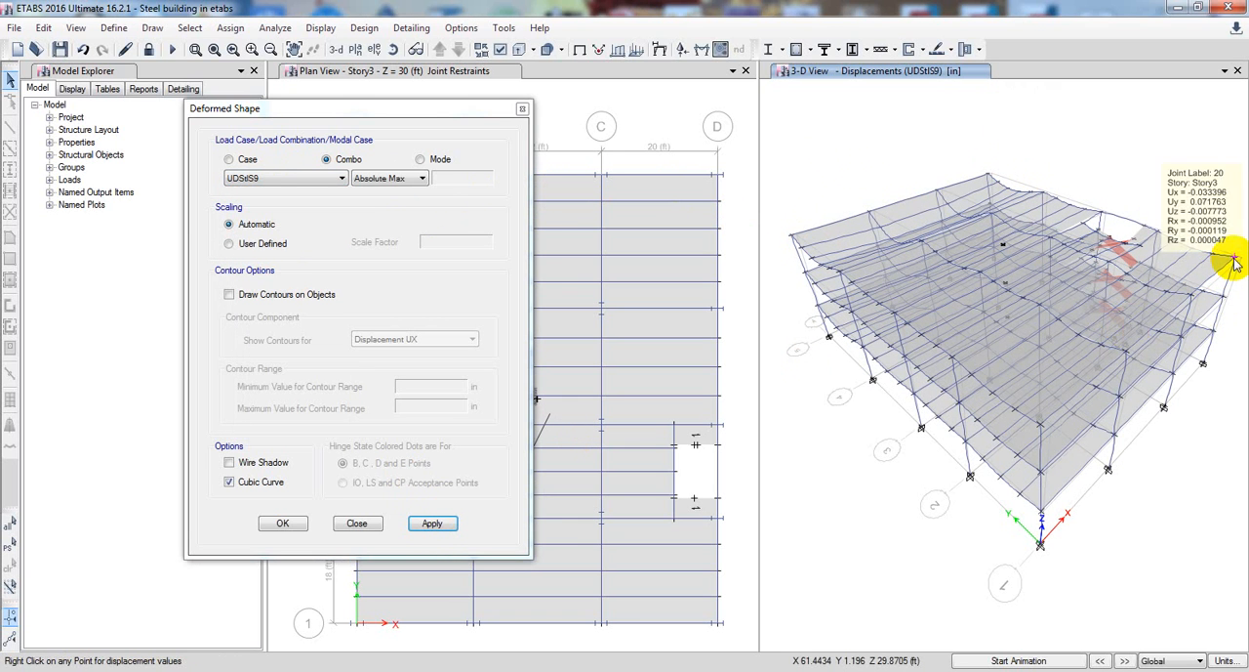
{"action": "left_click", "coordinate": [523, 109]}
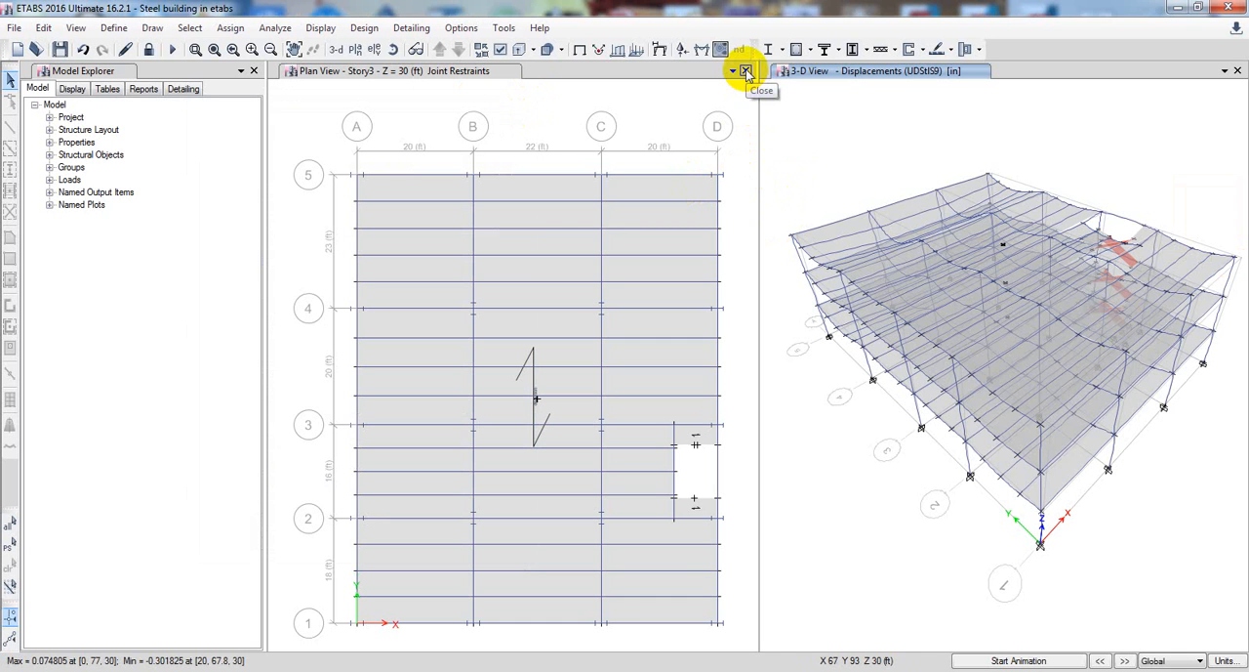
Close the 3-D view and hide floors and walls in the Story3 plan view
{"action": "left_click", "coordinate": [667, 106]}
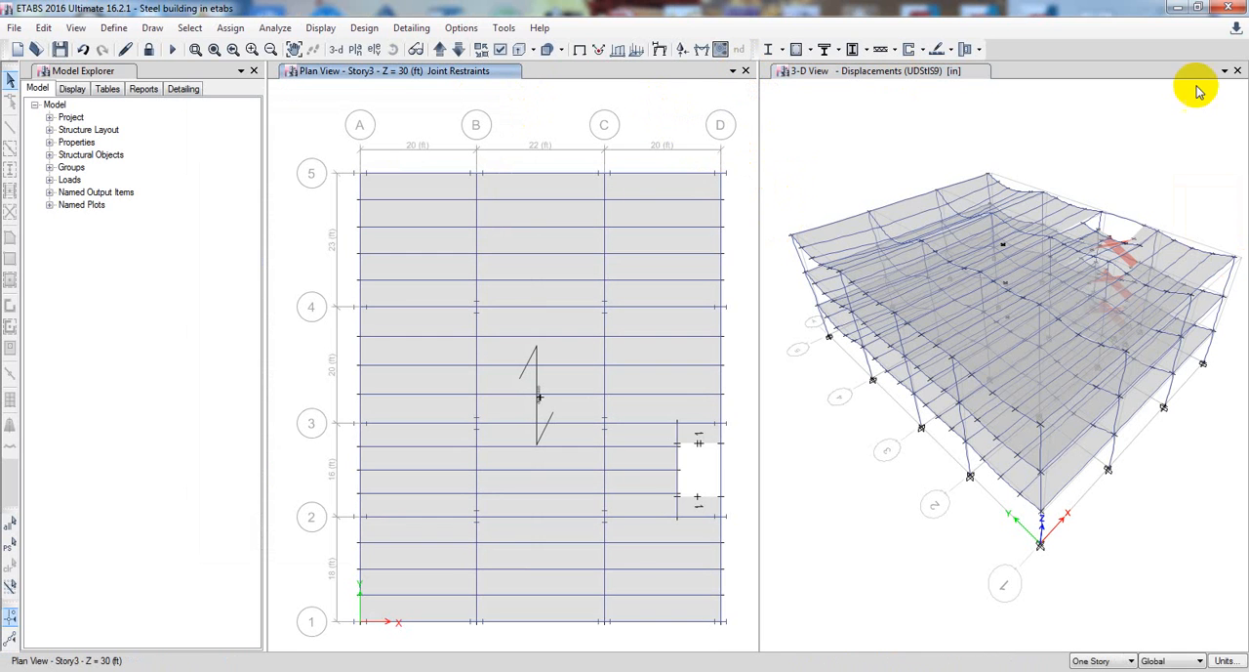
{"action": "left_click", "coordinate": [1237, 70]}
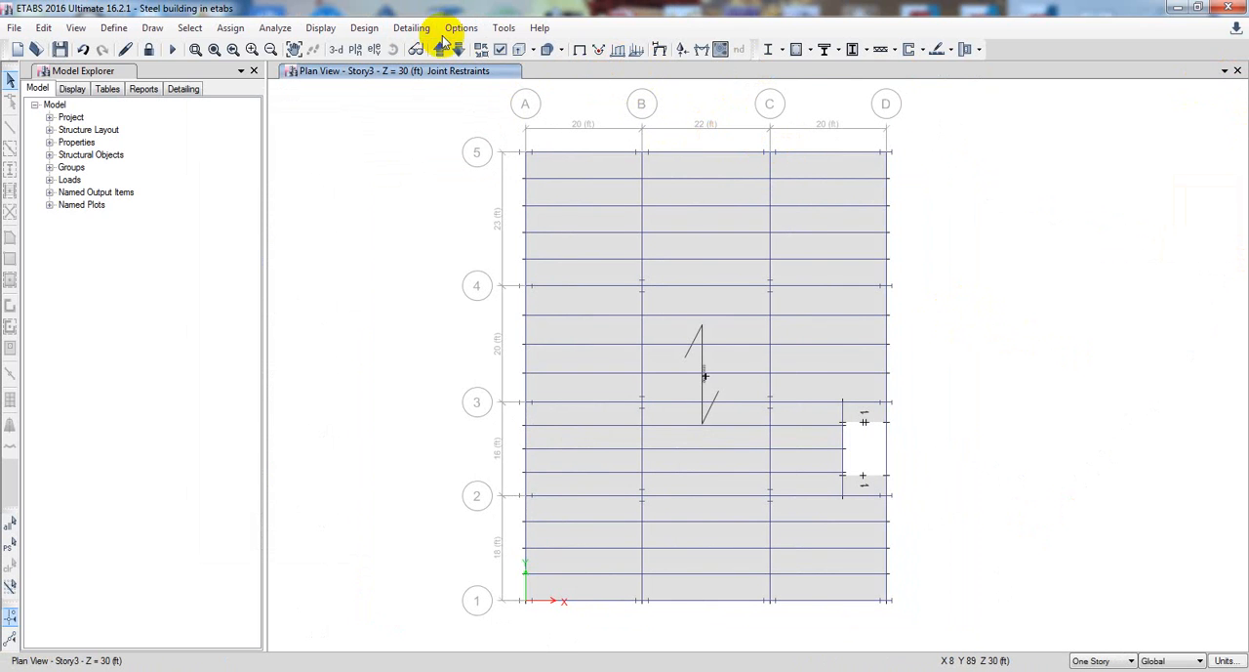
{"action": "left_click", "coordinate": [500, 51]}
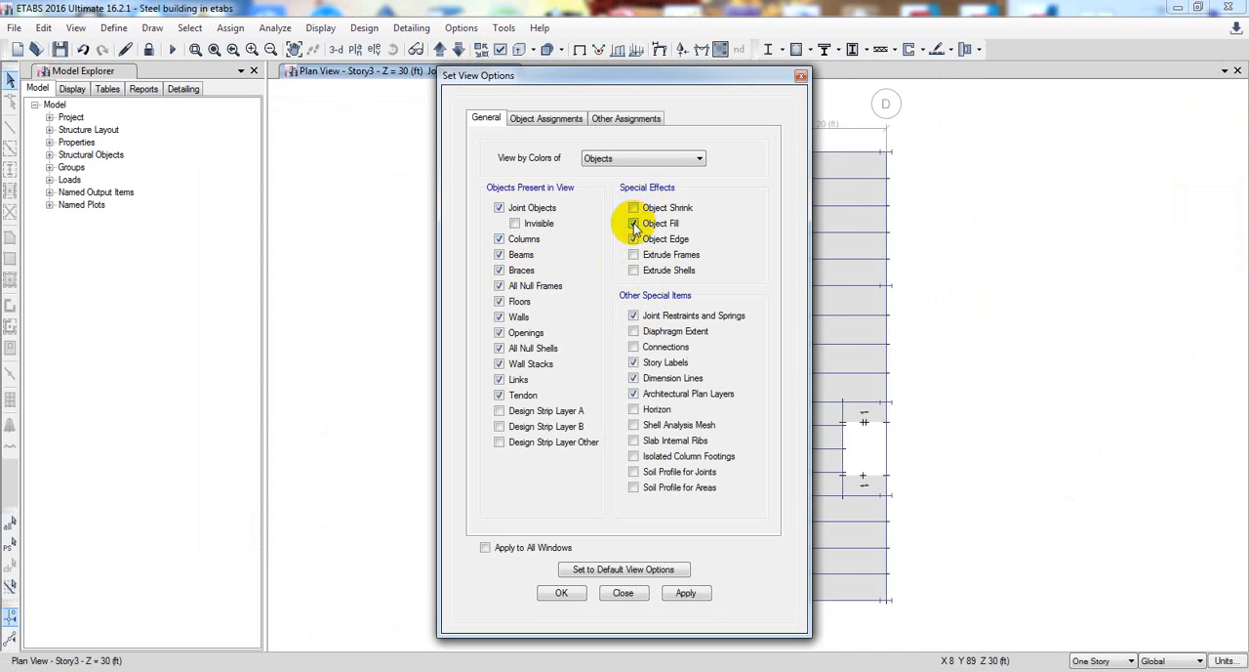
{"action": "left_click", "coordinate": [501, 318]}
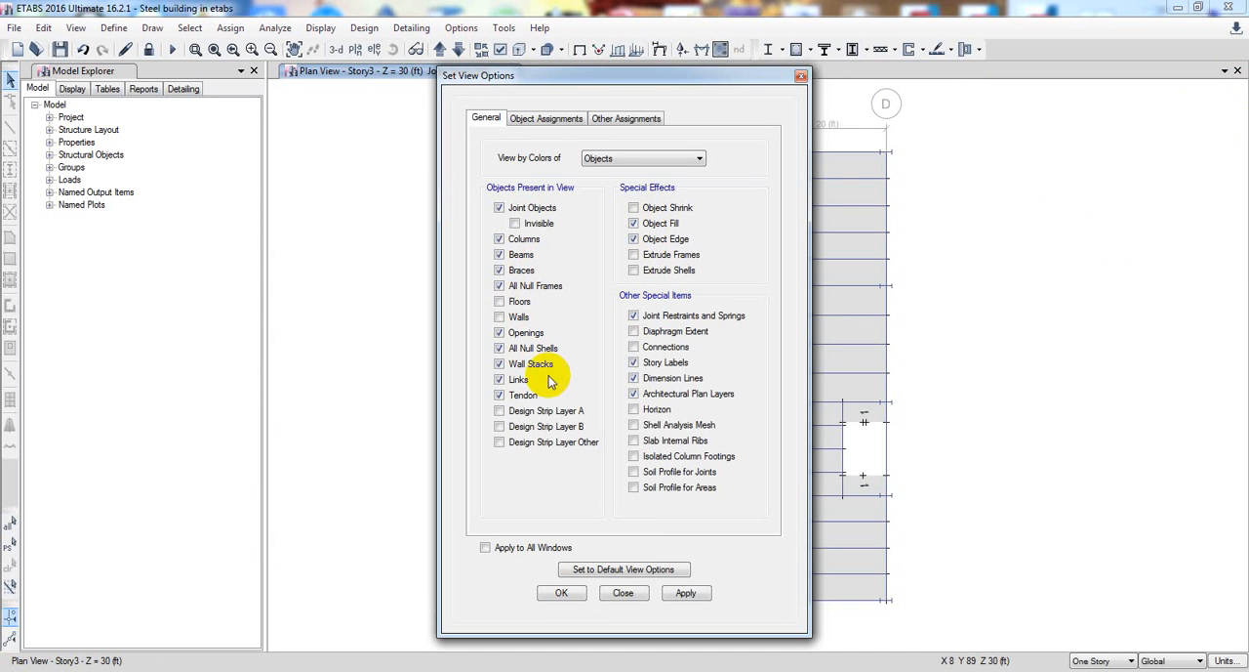
{"action": "left_click", "coordinate": [686, 592]}
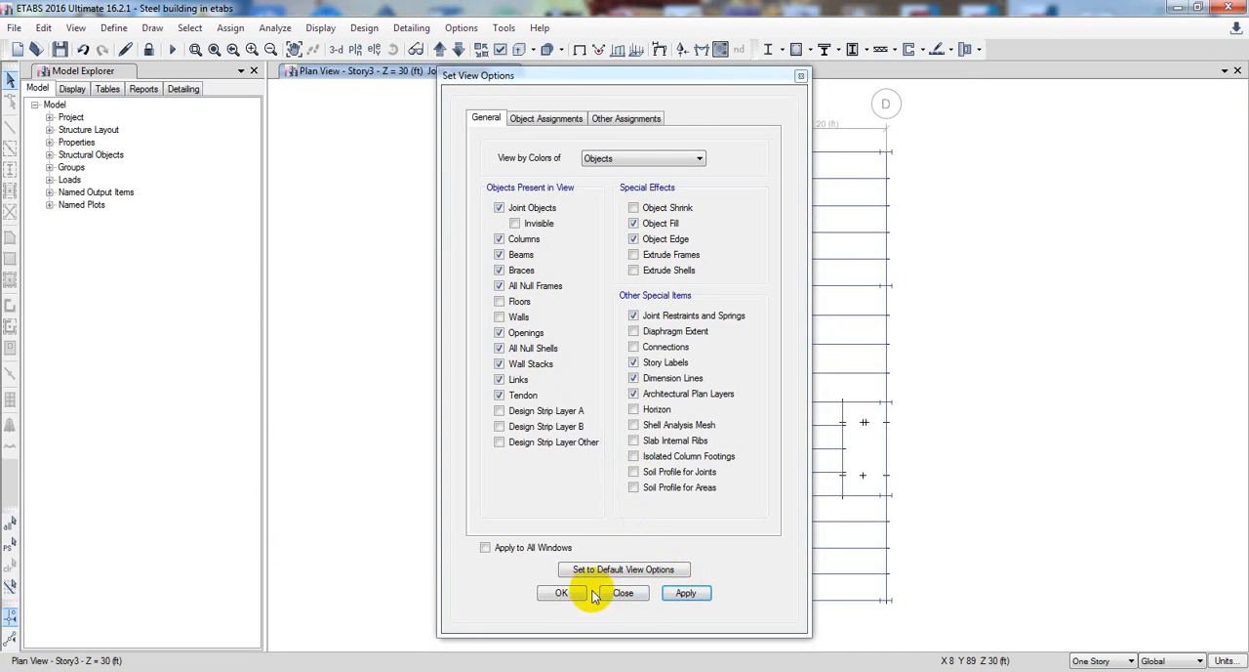
{"action": "left_click", "coordinate": [561, 593]}
{"action": "left_click_drag", "start_coordinate": [481, 451], "coordinate": [492, 431]}
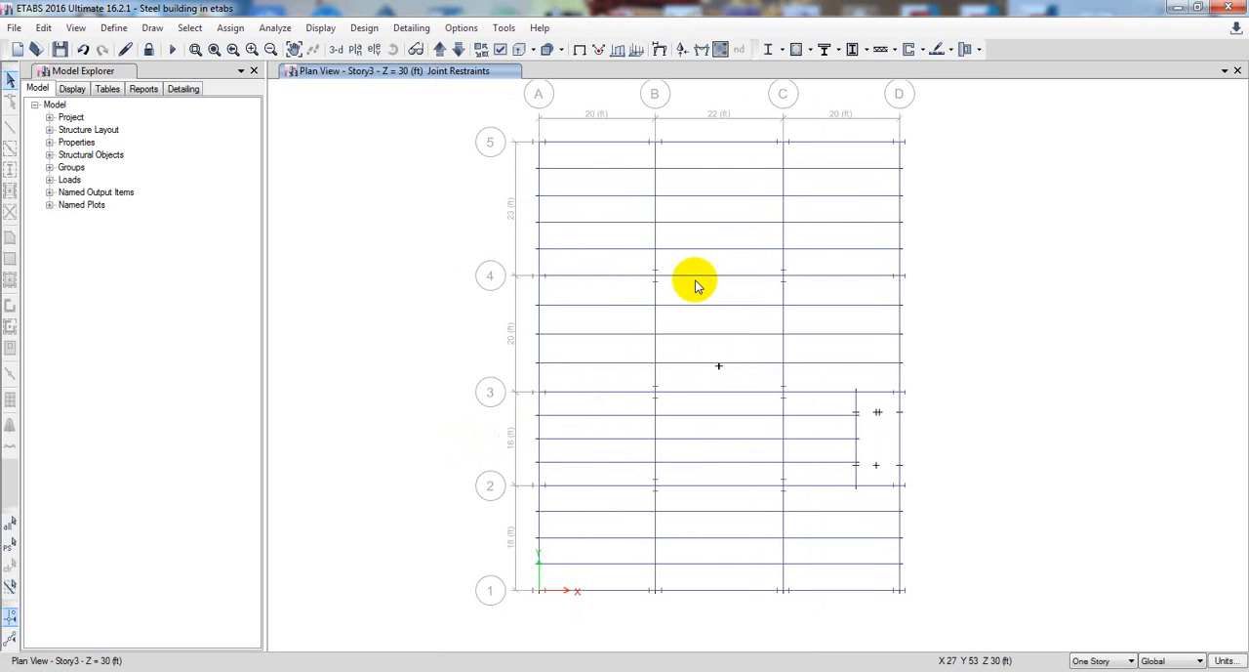
Display the Moment 3-3 diagram of the frames for the Dead case on the Story3 plan and inspect the beam moments
{"action": "left_click", "coordinate": [700, 54]}
{"action": "left_click_drag", "start_coordinate": [636, 137], "coordinate": [272, 125]}
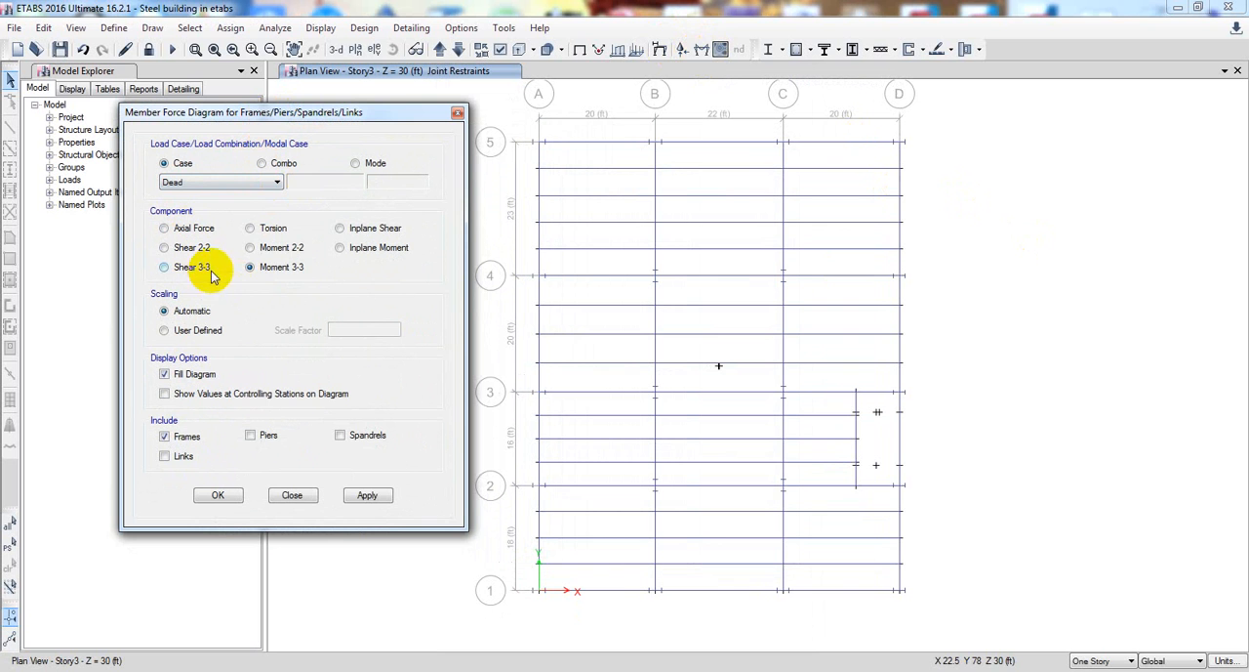
{"action": "left_click", "coordinate": [365, 495]}
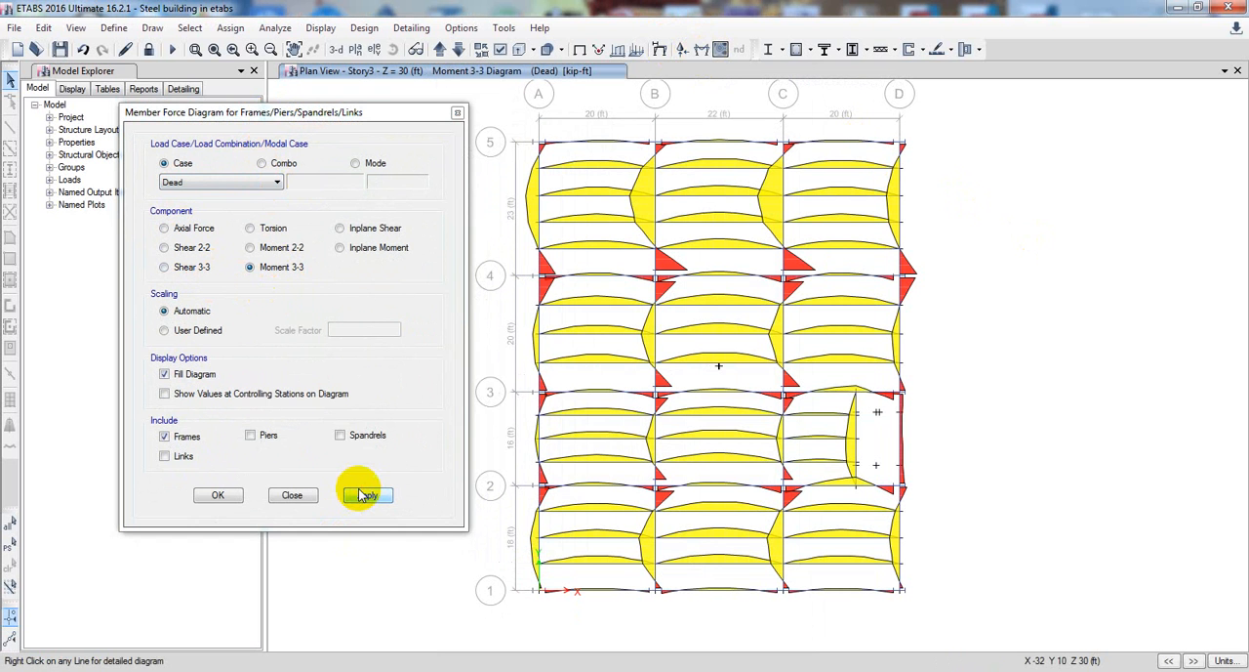
{"action": "left_click_drag", "start_coordinate": [333, 120], "coordinate": [320, 121]}
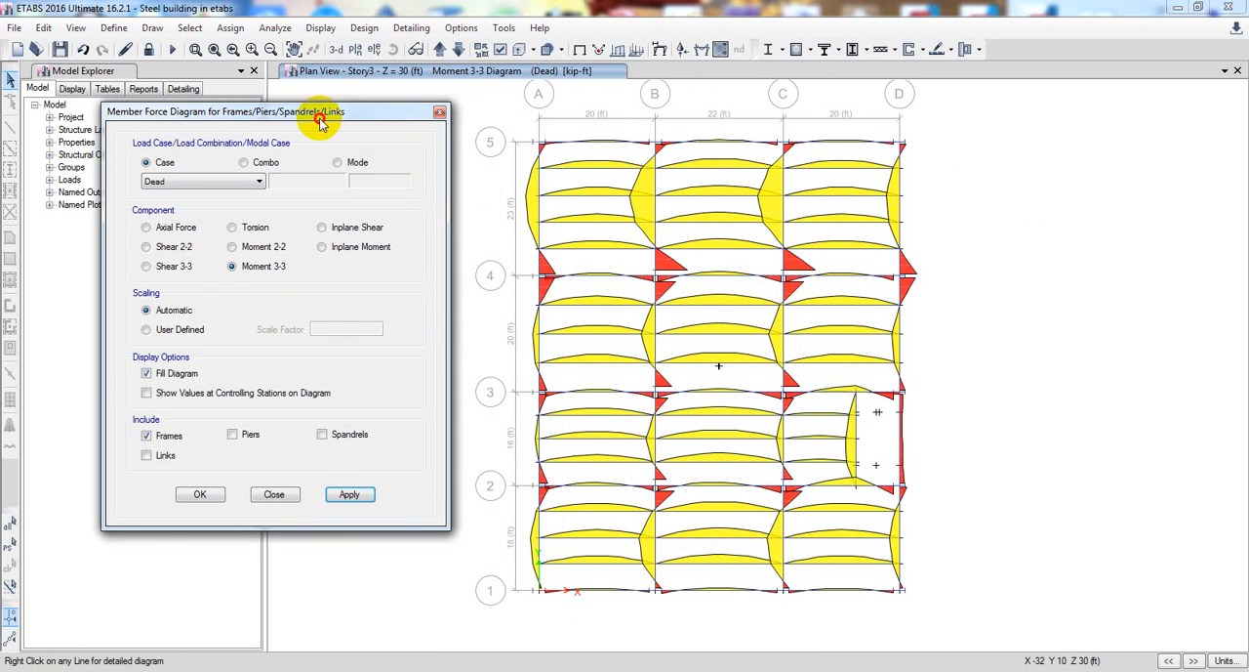
{"action": "mouse_move", "coordinate": [586, 333]}
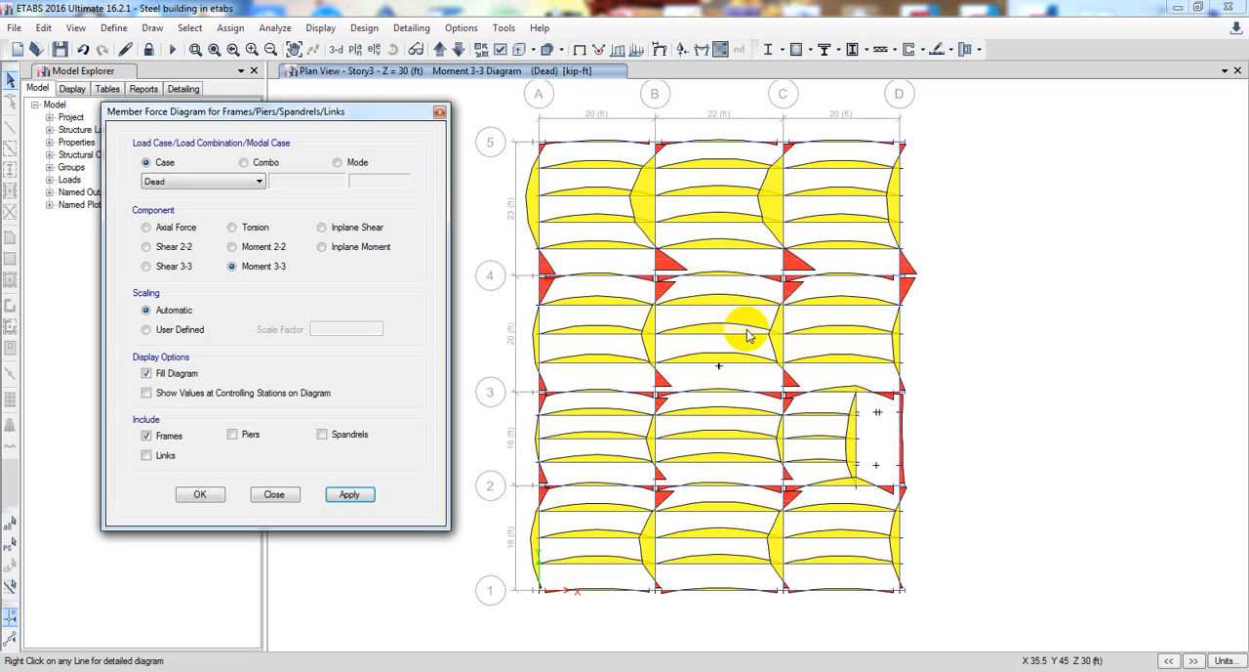
{"action": "left_click", "coordinate": [782, 337]}
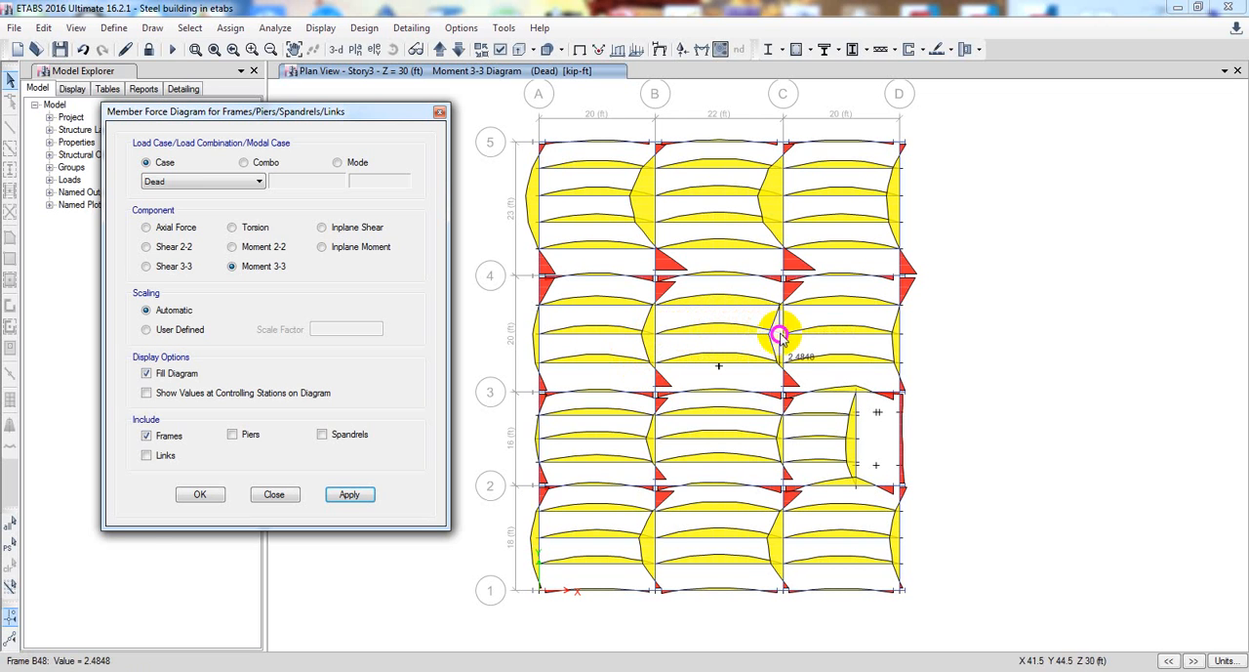
{"action": "left_click", "coordinate": [700, 335]}
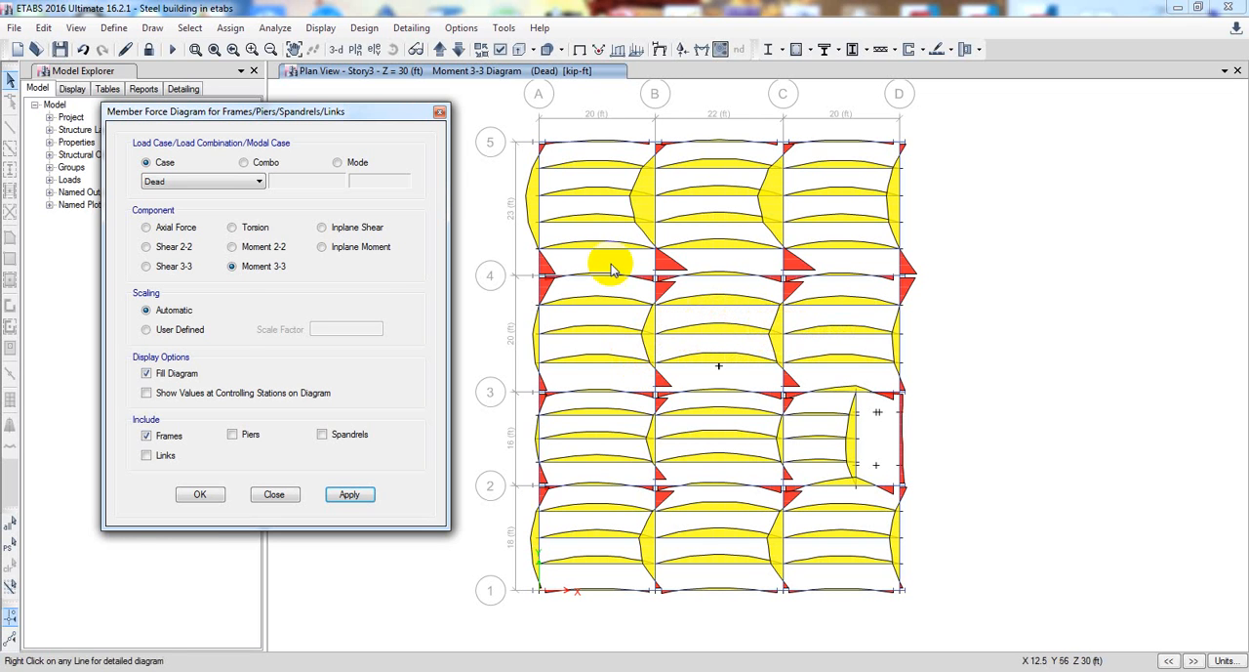
Display the Shear 2-2 diagram for the Dead case on the Story3 plan and examine beam shears between grids A and B near grid 5
{"action": "left_click", "coordinate": [148, 247]}
{"action": "left_click", "coordinate": [332, 493]}
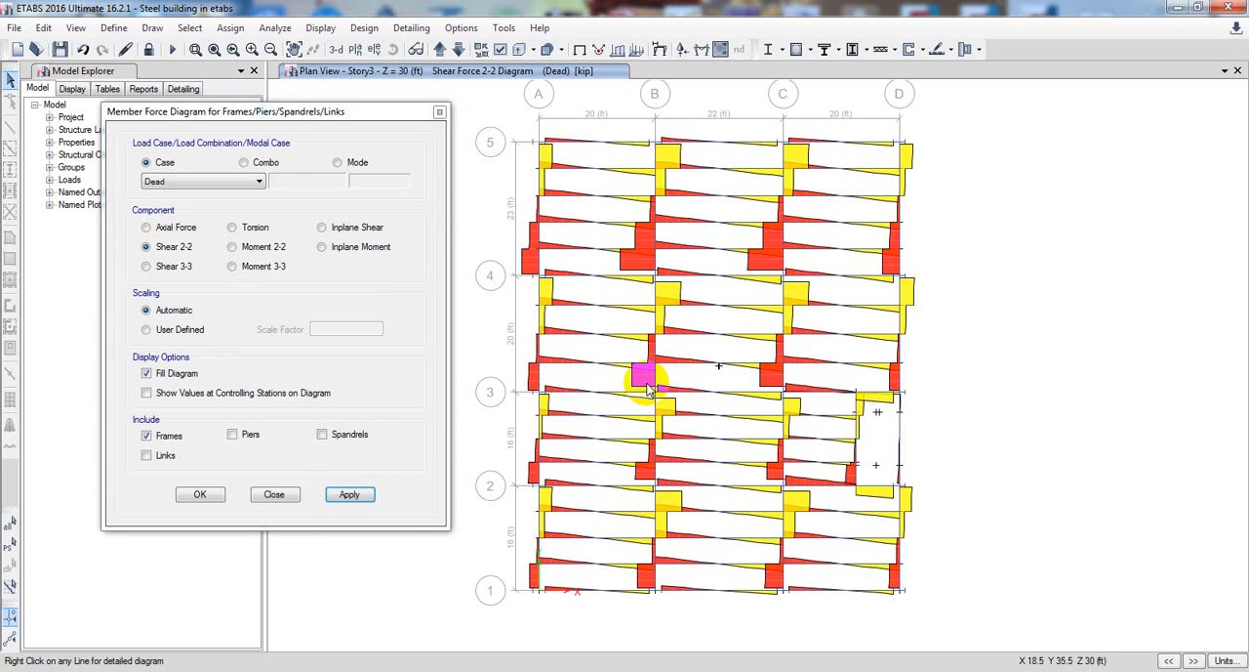
{"action": "middle_click_drag", "start_coordinate": [574, 177], "coordinate": [658, 242]}
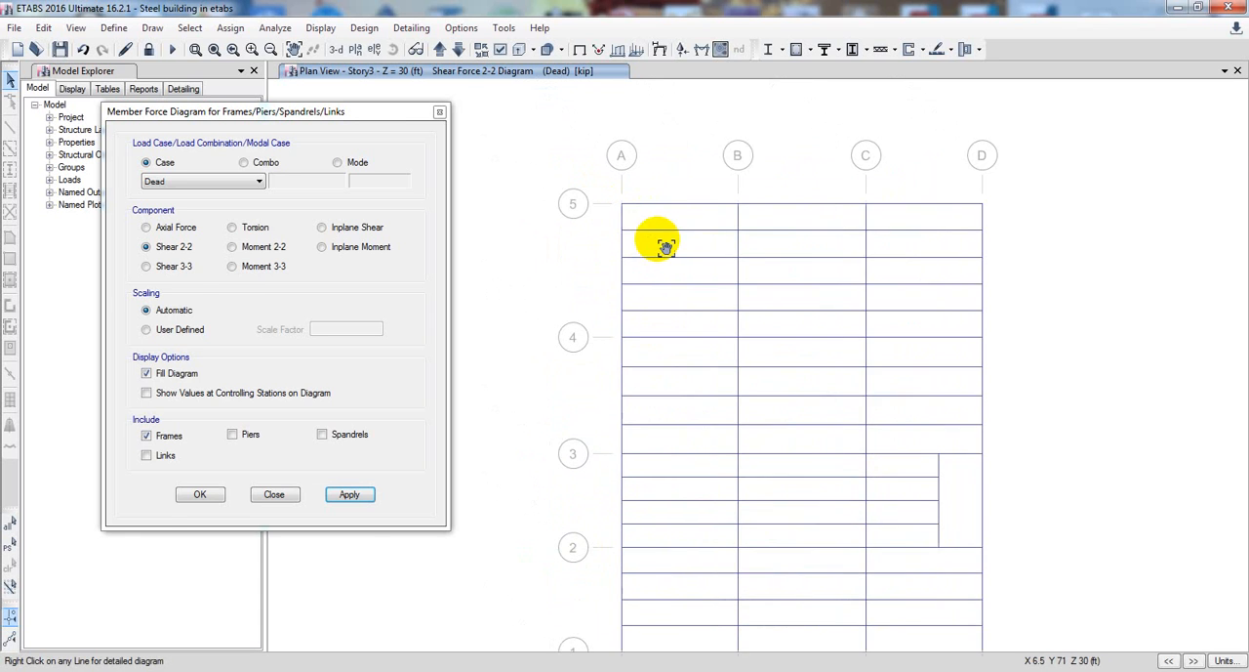
{"action": "scroll", "coordinate": [626, 259], "scroll_direction": "up", "scroll_amount": 3}
{"action": "scroll", "coordinate": [626, 261], "scroll_direction": "up", "scroll_amount": 2}
{"action": "middle_click_drag", "start_coordinate": [637, 296], "coordinate": [594, 343]}
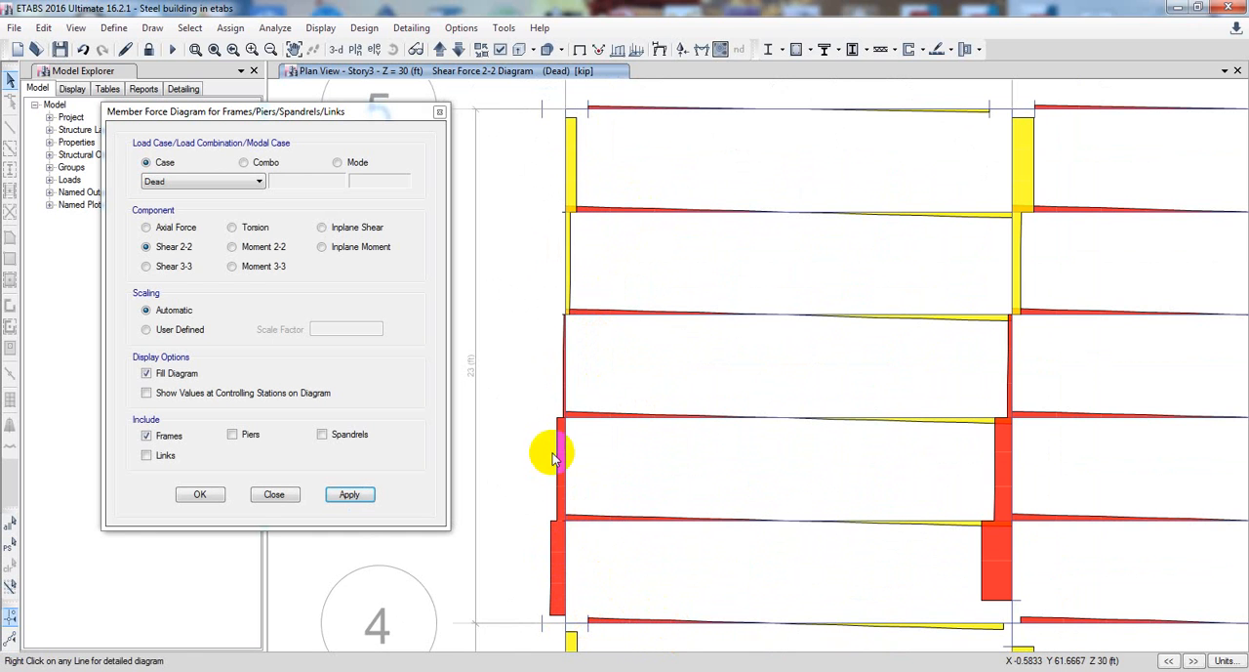
{"action": "middle_click_drag", "start_coordinate": [555, 355], "coordinate": [572, 432]}
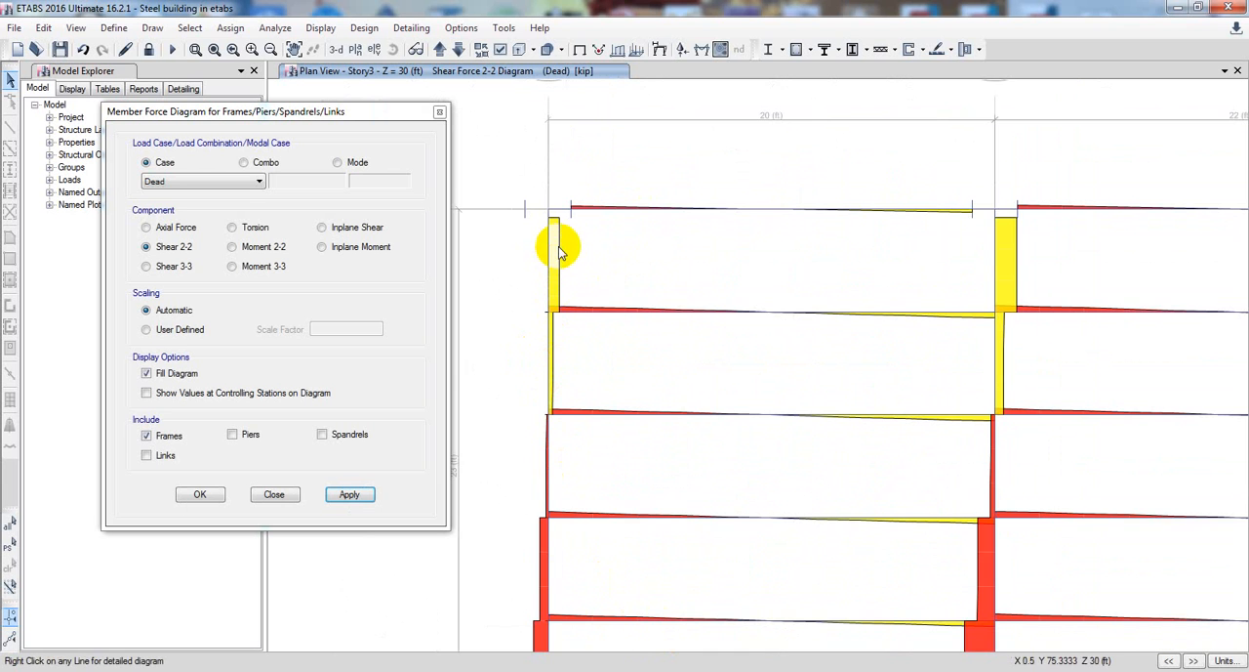
{"action": "middle_click_drag", "start_coordinate": [679, 352], "coordinate": [666, 349]}
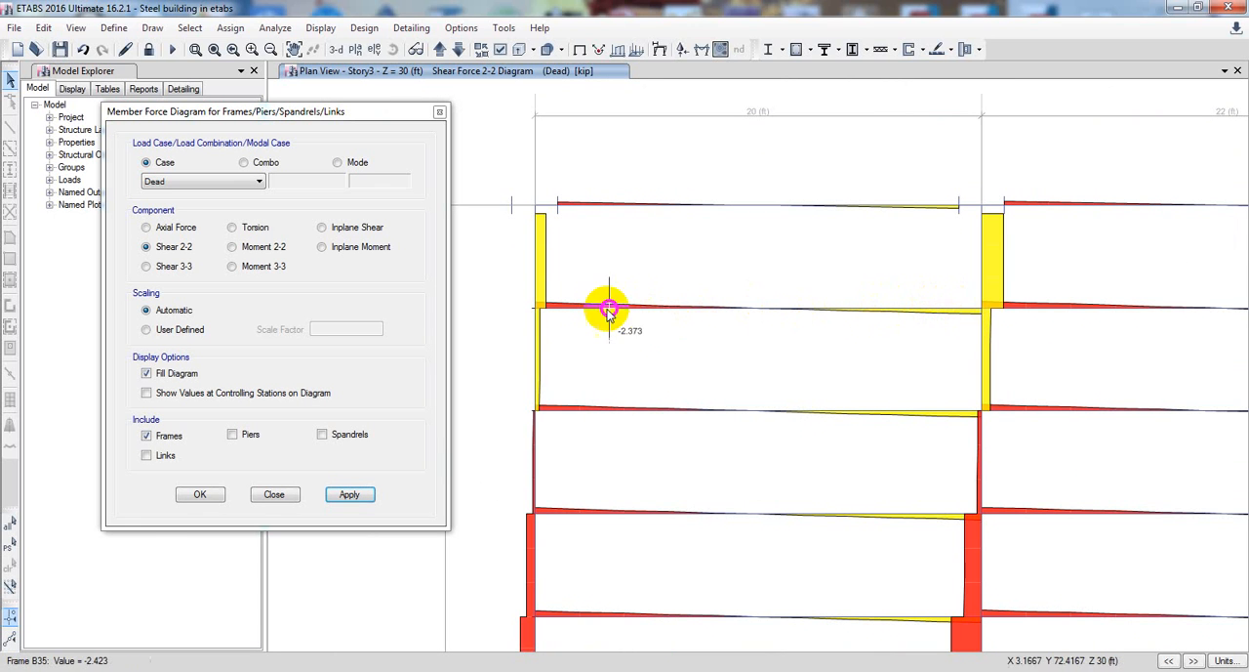
{"action": "middle_click_drag", "start_coordinate": [908, 343], "coordinate": [904, 311]}
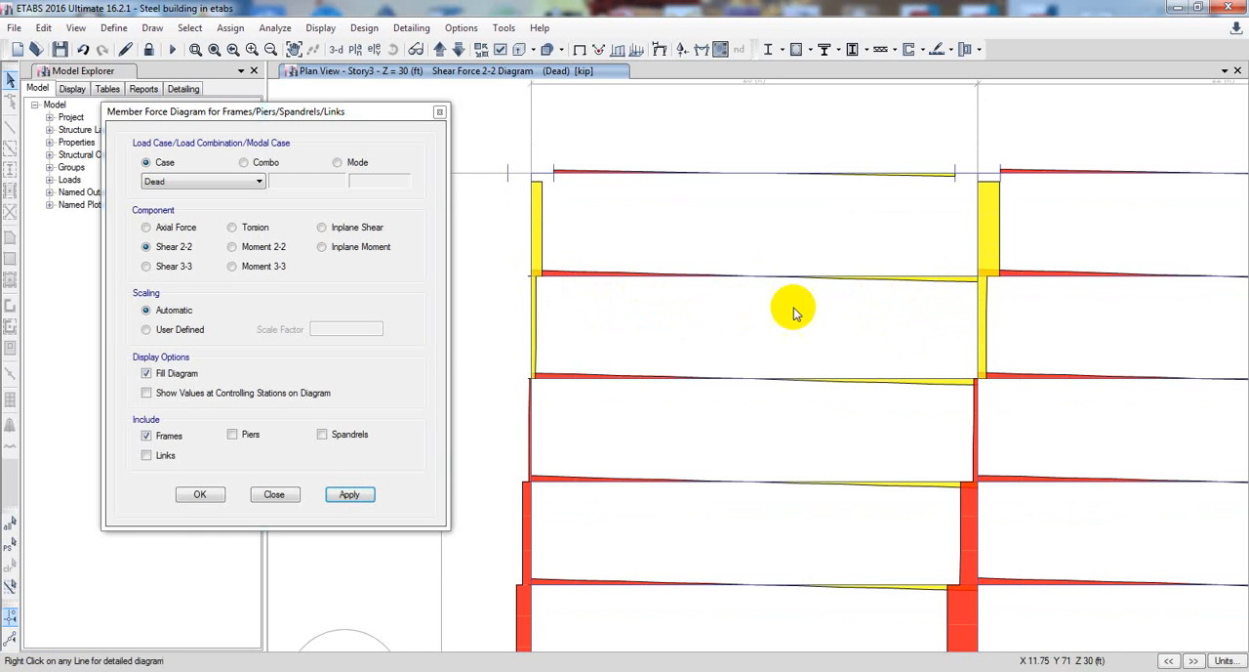
{"action": "scroll", "coordinate": [797, 315], "scroll_direction": "down", "scroll_amount": 5}
{"action": "middle_click_drag", "start_coordinate": [806, 326], "coordinate": [736, 223]}
{"action": "middle_click_drag", "start_coordinate": [838, 382], "coordinate": [825, 362]}
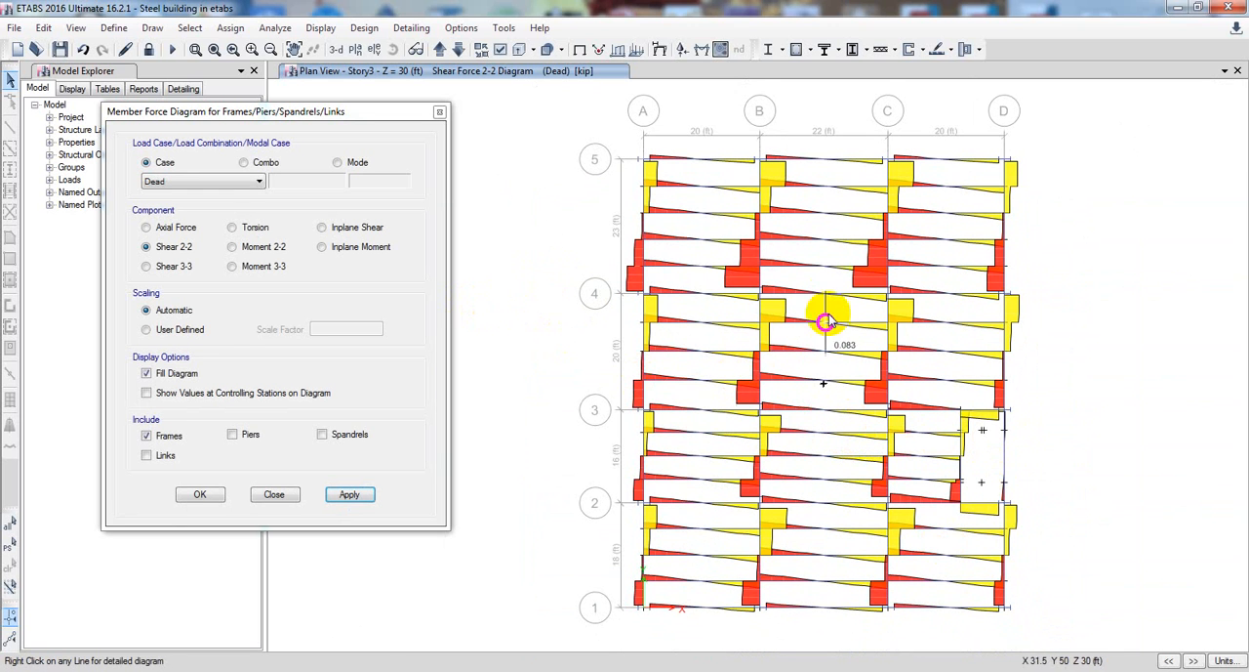
Switch to the elevation view at grid D and examine the Shear 2-2 diagram for the Dead case
{"action": "middle_click_drag", "start_coordinate": [554, 398], "coordinate": [557, 395]}
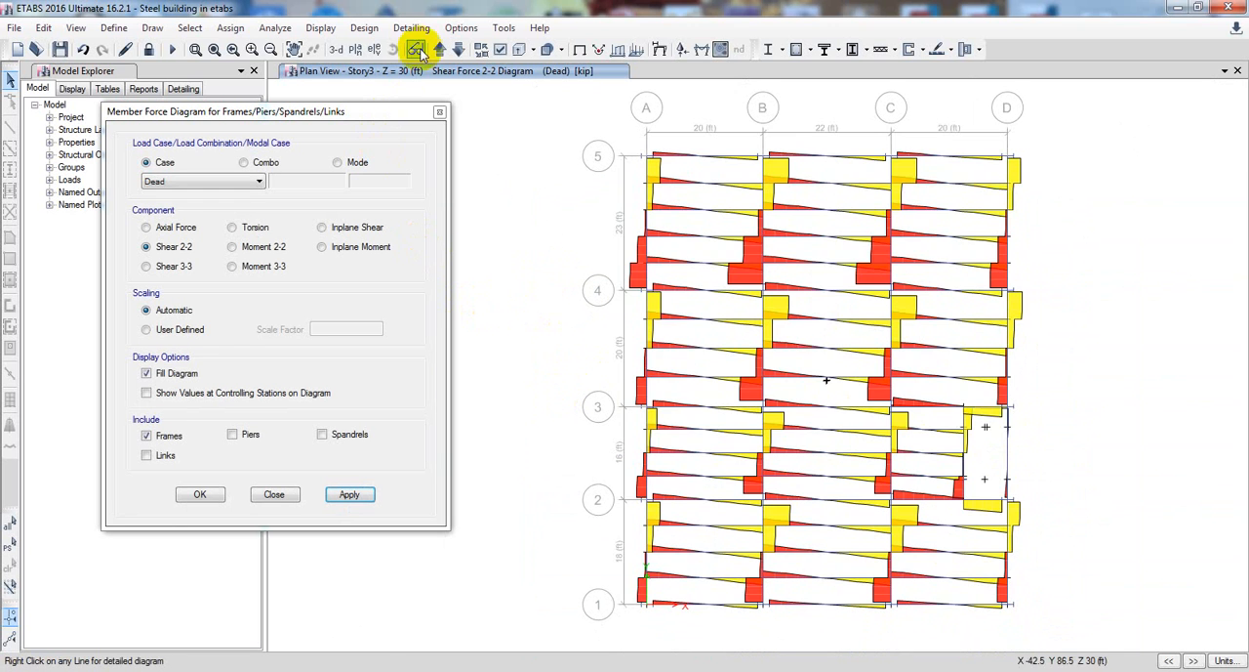
{"action": "left_click", "coordinate": [355, 49]}
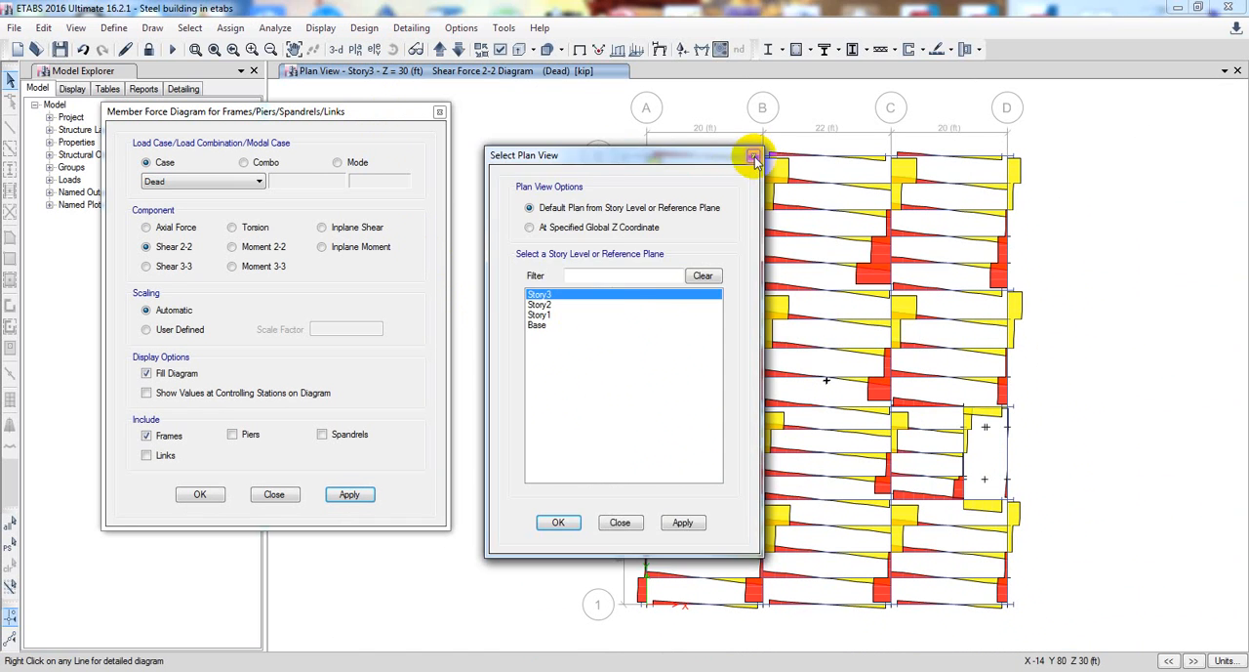
{"action": "left_click", "coordinate": [755, 157]}
{"action": "left_click", "coordinate": [372, 49]}
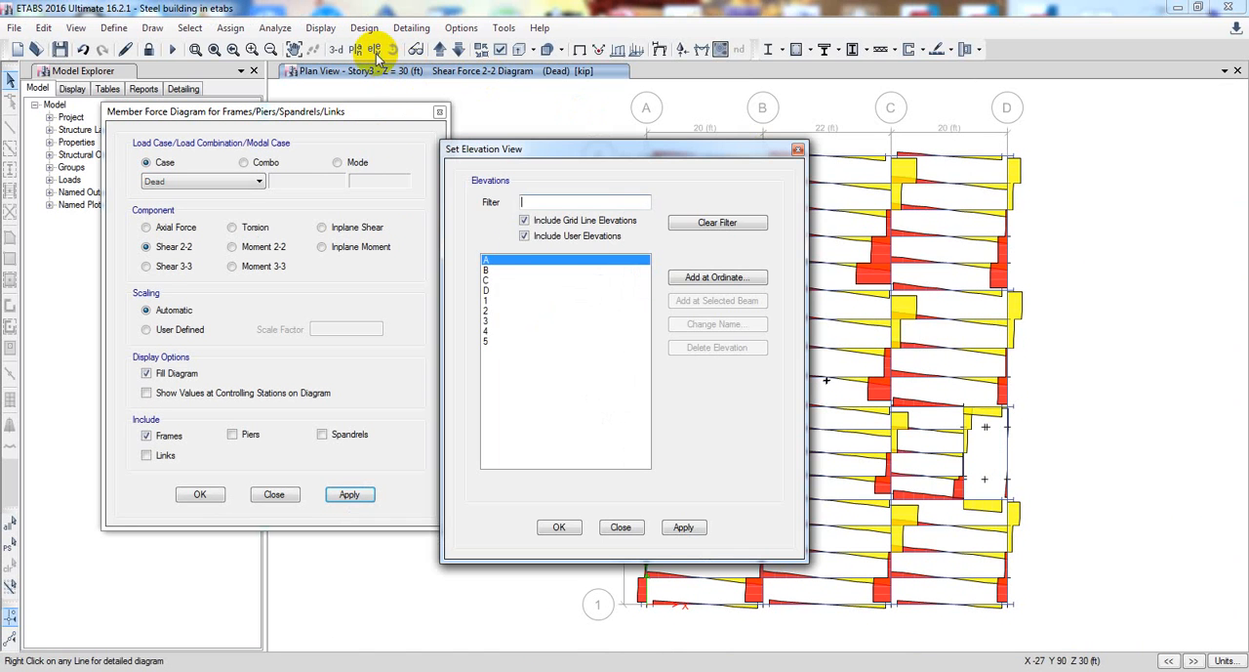
{"action": "left_click", "coordinate": [524, 291]}
{"action": "left_click", "coordinate": [683, 528]}
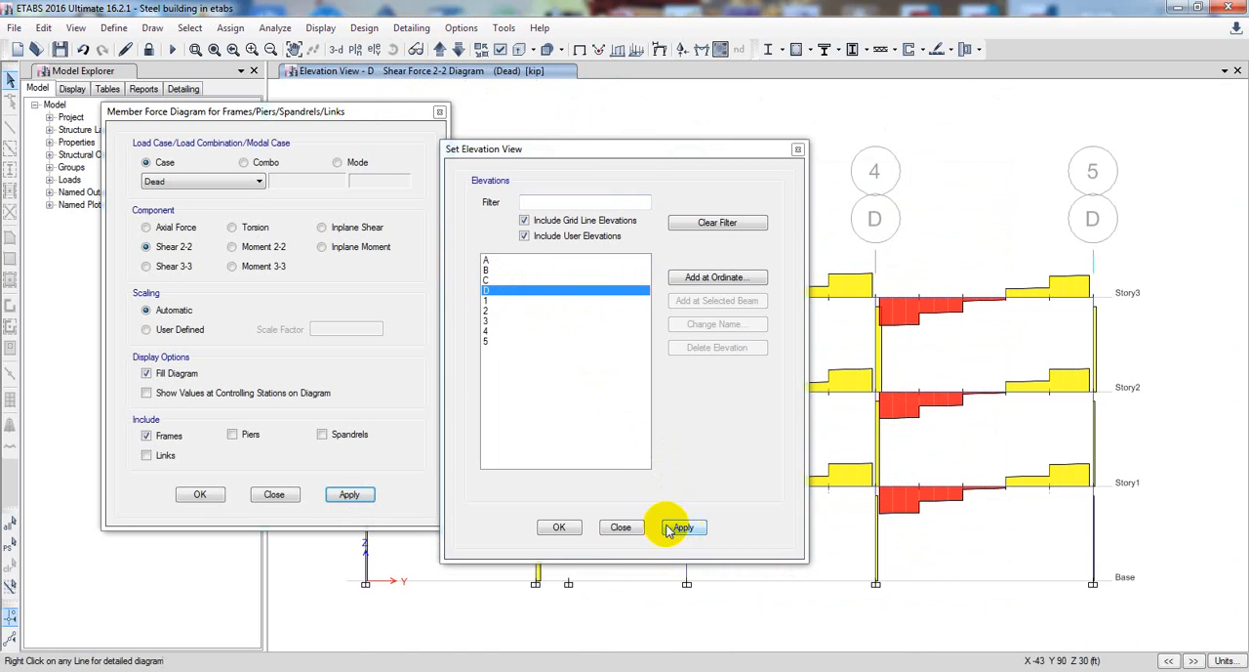
{"action": "left_click", "coordinate": [559, 527]}
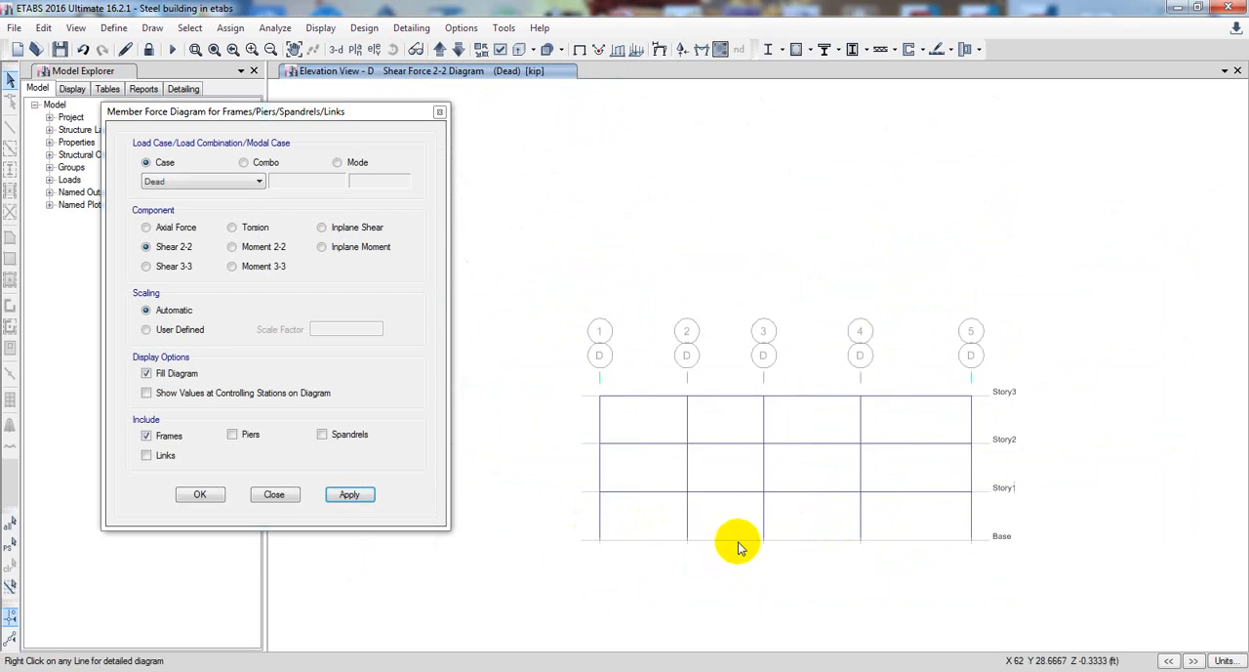
{"action": "scroll", "coordinate": [745, 494], "scroll_direction": "up", "scroll_amount": 3}
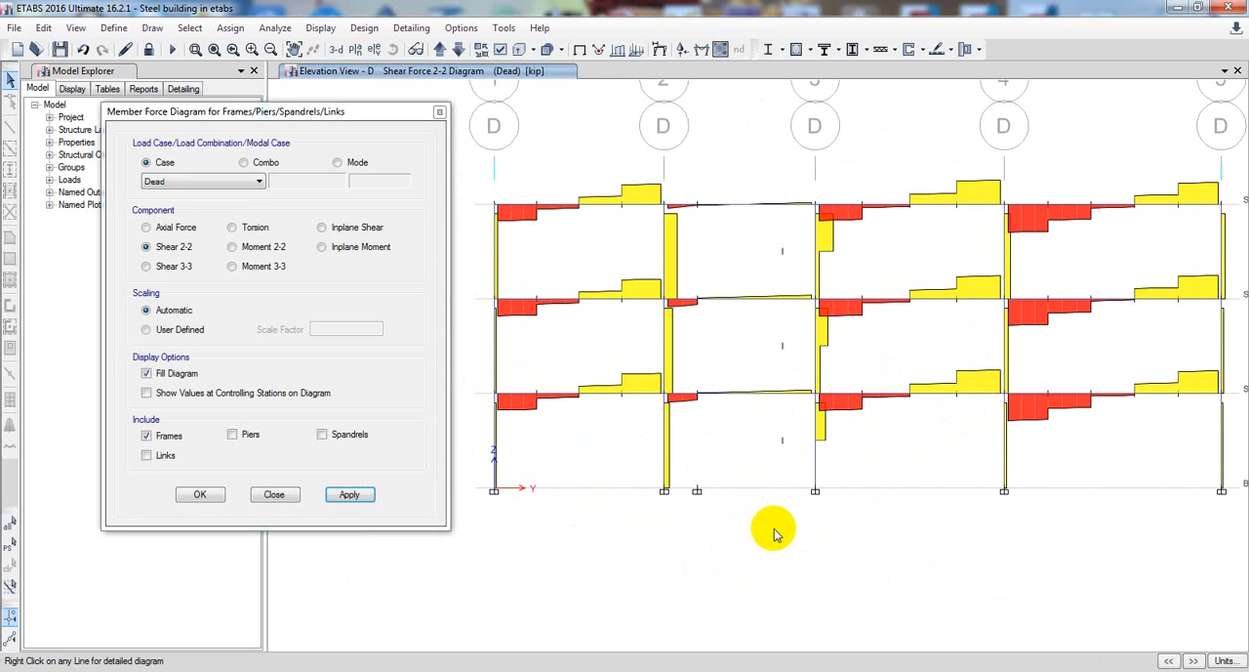
{"action": "scroll", "coordinate": [773, 534], "scroll_direction": "down", "scroll_amount": 3}
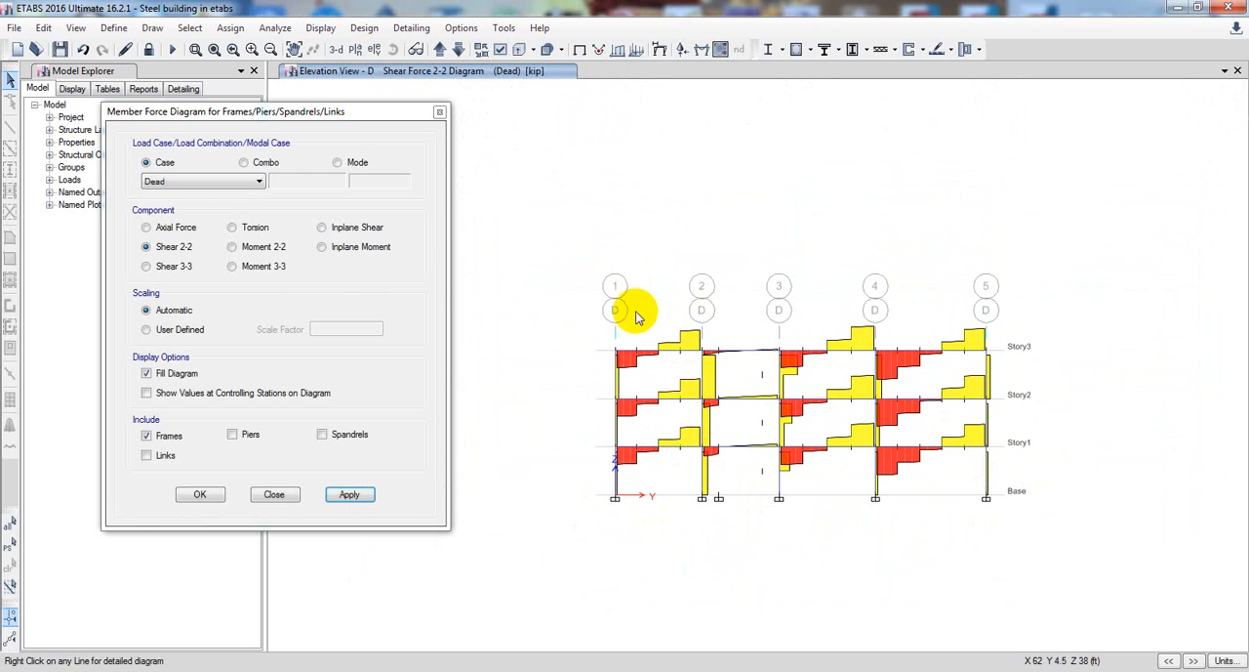
Display the Moment 3-3 and Torsion diagrams for the Dead case on elevation D
{"action": "left_click", "coordinate": [283, 268]}
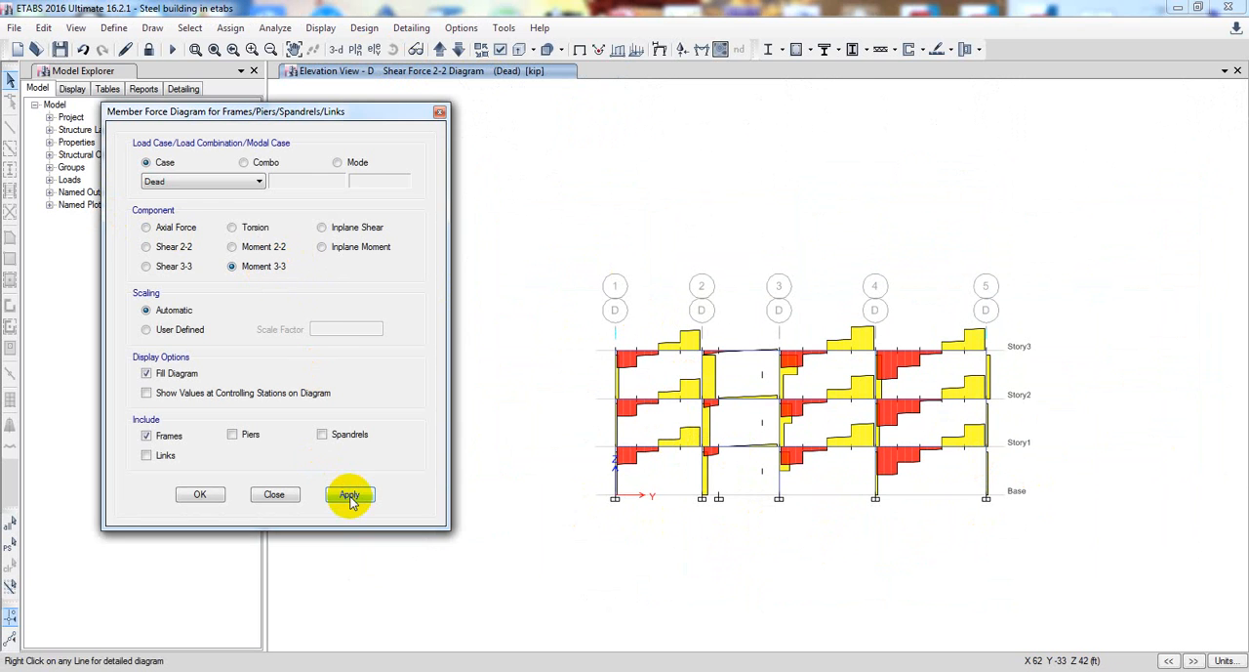
{"action": "left_click", "coordinate": [348, 494]}
{"action": "left_click", "coordinate": [259, 228]}
{"action": "left_click", "coordinate": [349, 494]}
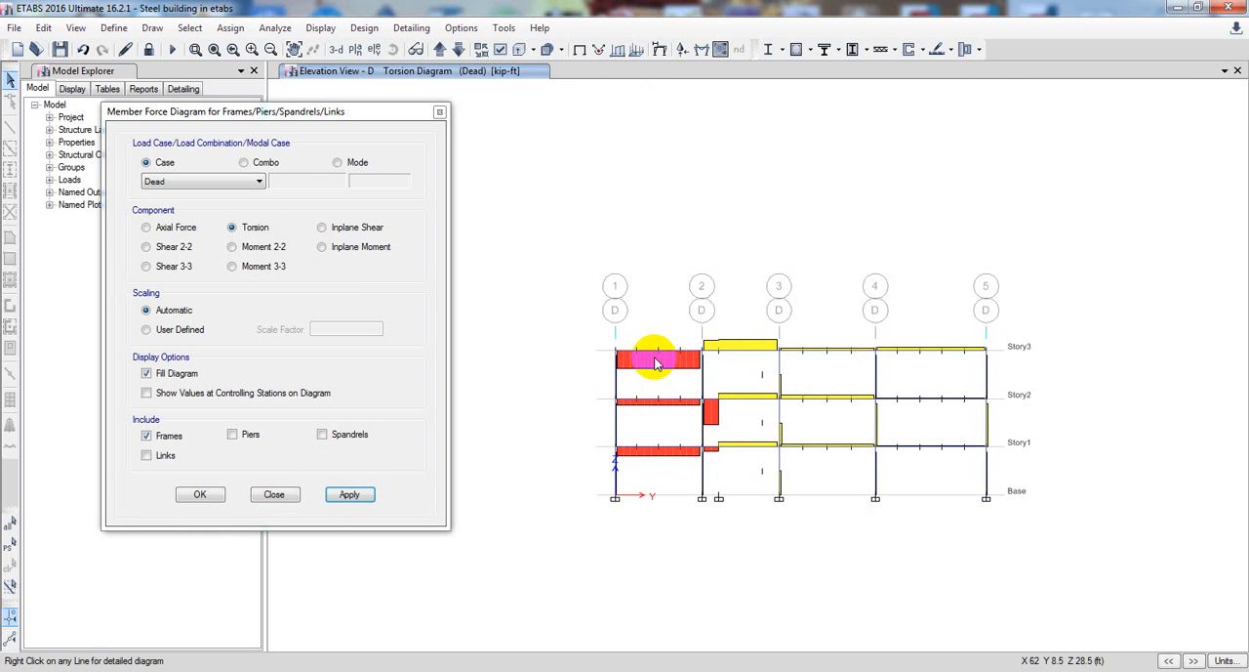
Display the Axial Force diagram for the Dead case on elevation D and examine the column at grid 5
{"action": "left_click", "coordinate": [146, 228]}
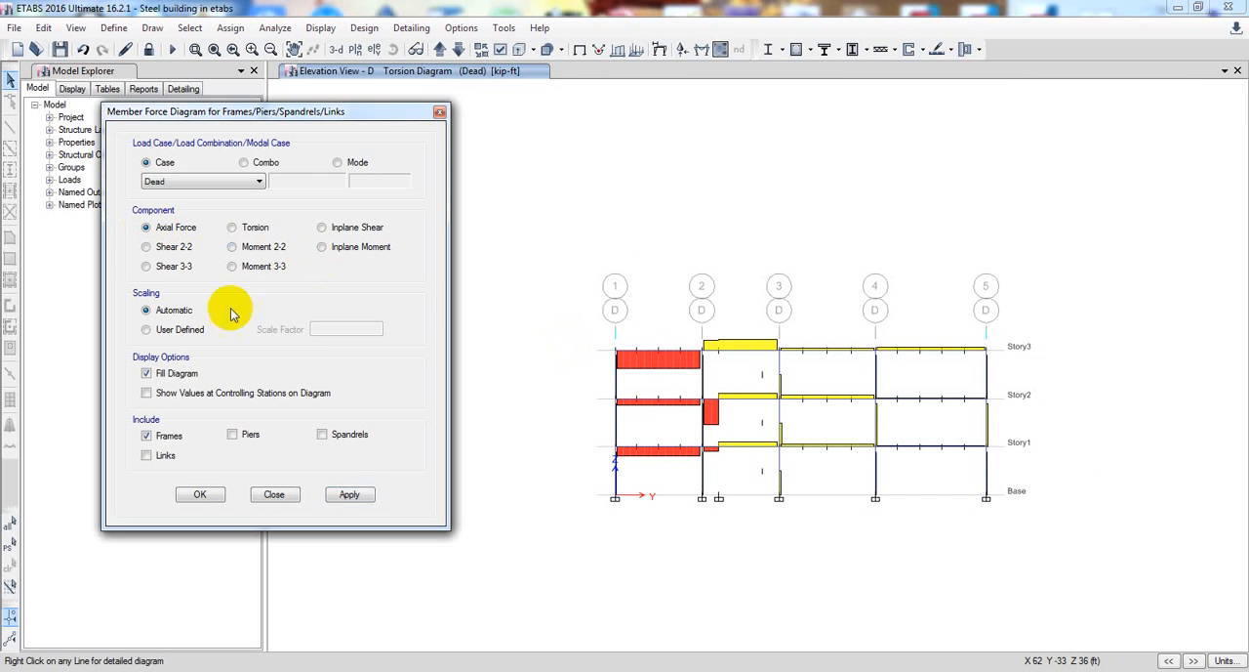
{"action": "left_click", "coordinate": [349, 494]}
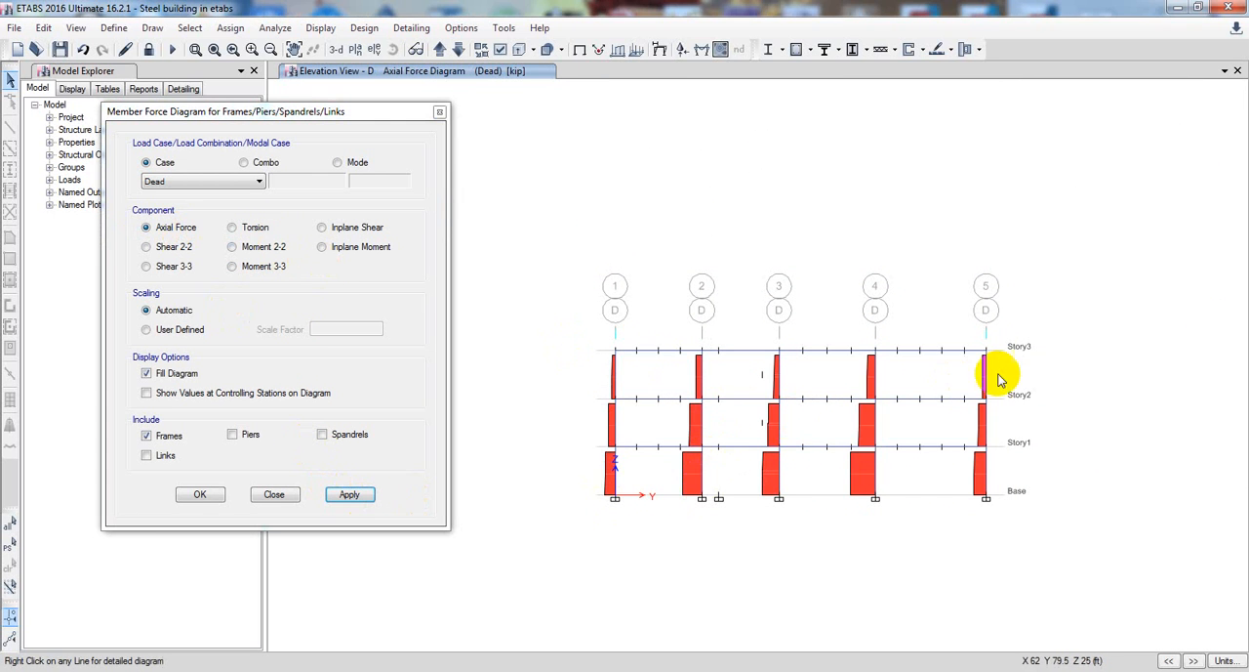
{"action": "mouse_move", "coordinate": [986, 414]}
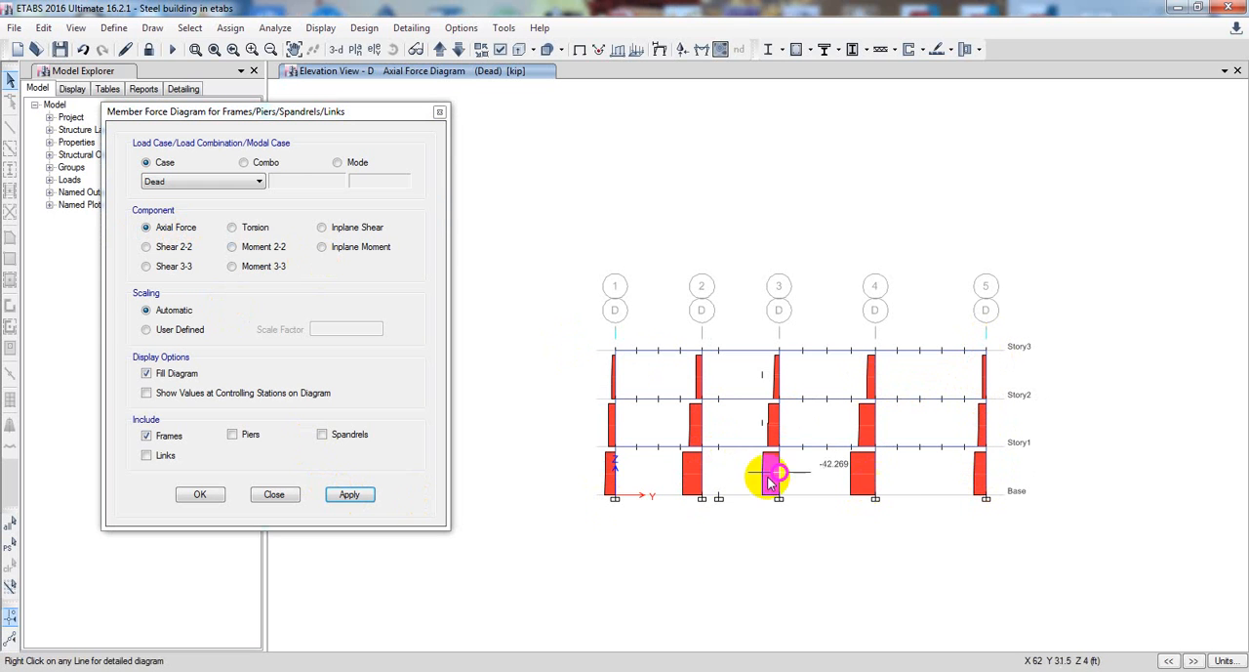
Display the Inplane Shear and Inplane Moment diagrams for the Dead case on elevation D, and look over the frame moments
{"action": "left_click", "coordinate": [322, 227]}
{"action": "left_click", "coordinate": [350, 498]}
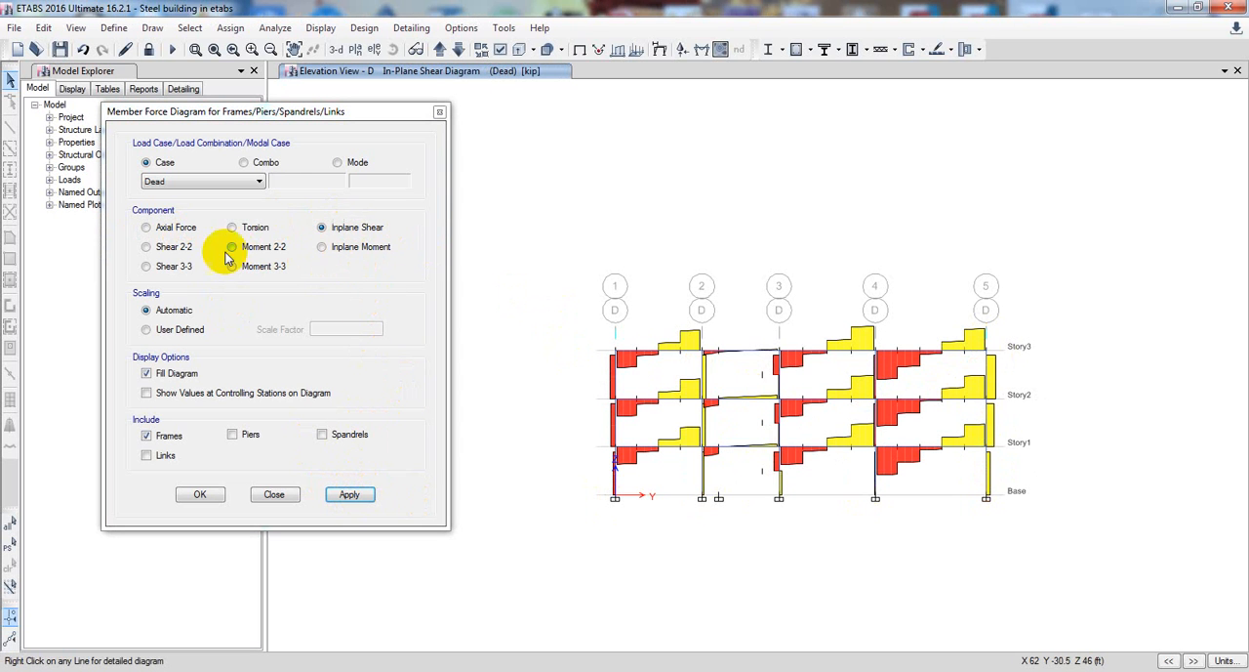
{"action": "left_click", "coordinate": [344, 248]}
{"action": "left_click", "coordinate": [342, 500]}
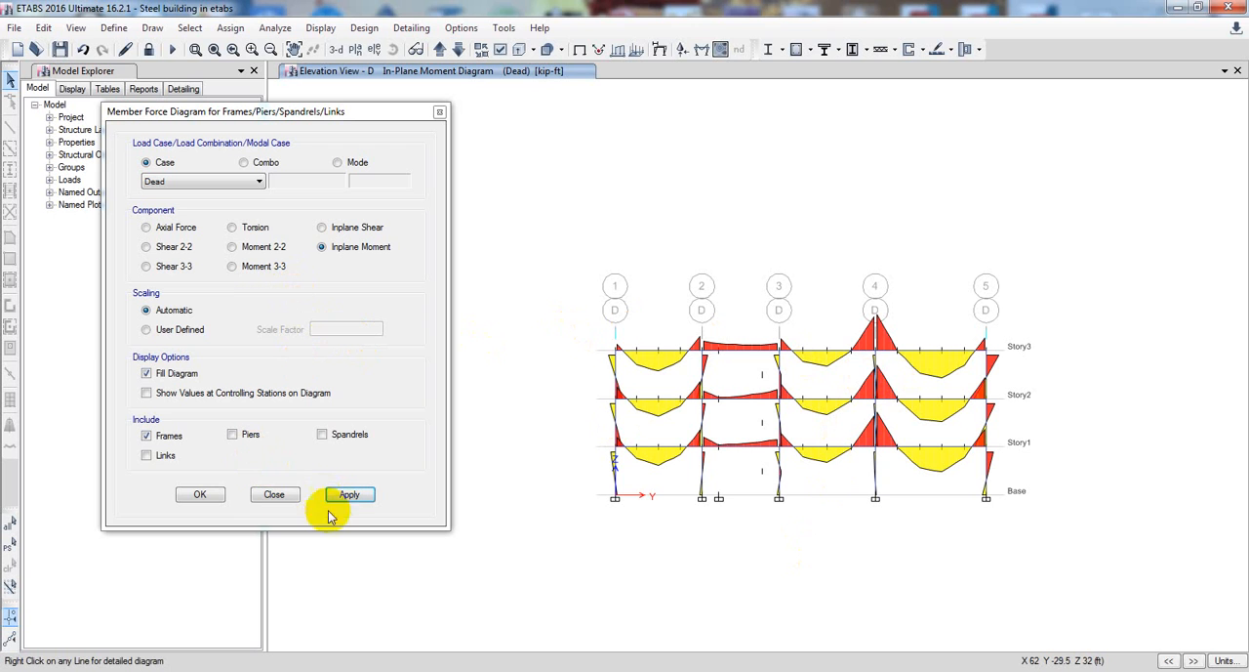
{"action": "left_click", "coordinate": [277, 495]}
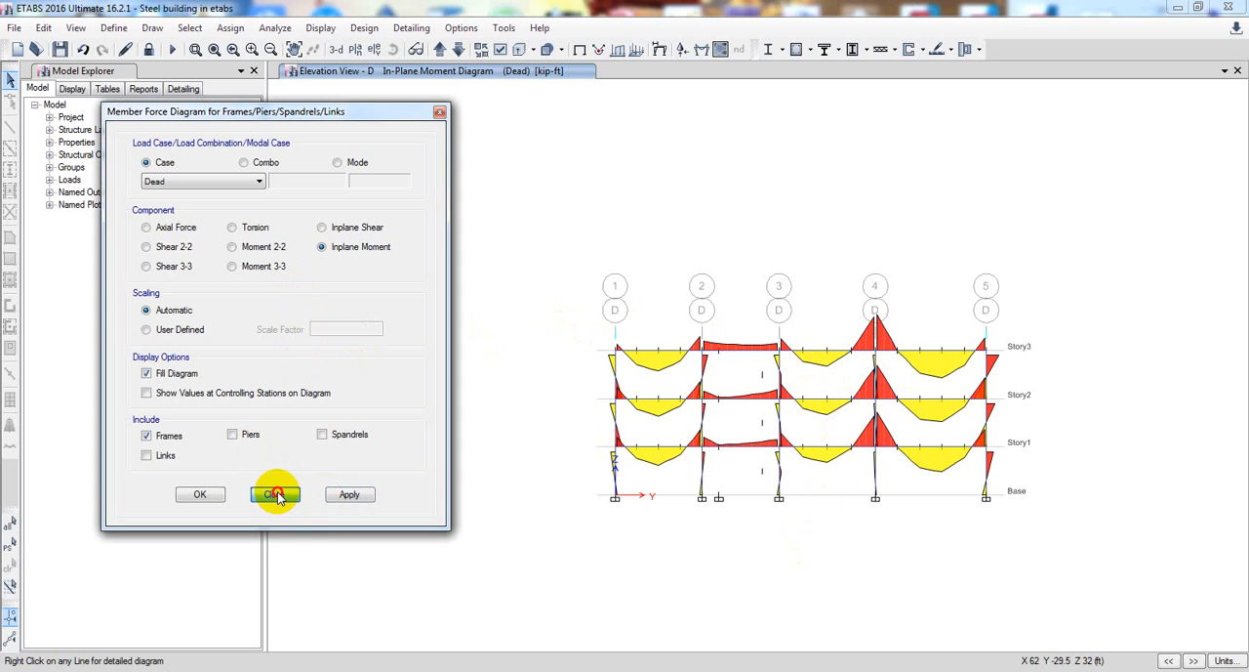
{"action": "middle_click_drag", "start_coordinate": [419, 468], "coordinate": [395, 449]}
{"action": "middle_click_drag", "start_coordinate": [482, 430], "coordinate": [468, 430]}
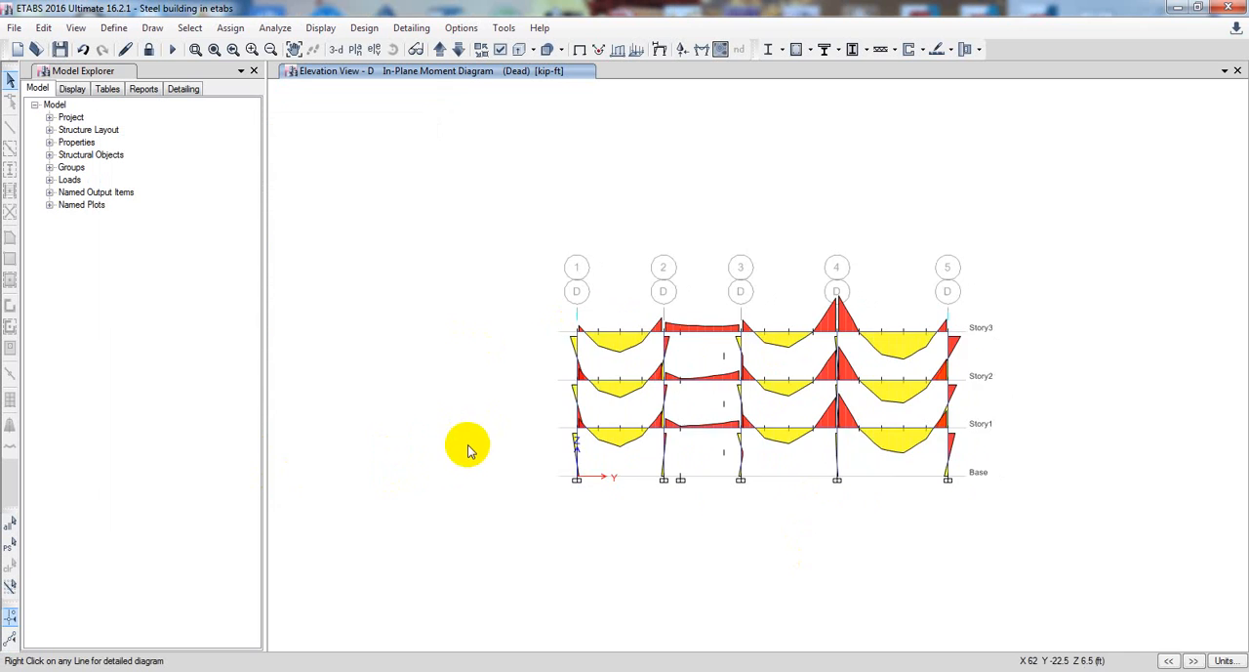
{"action": "scroll", "coordinate": [576, 441], "scroll_direction": "up", "scroll_amount": 3}
{"action": "middle_click_drag", "start_coordinate": [582, 446], "coordinate": [517, 449]}
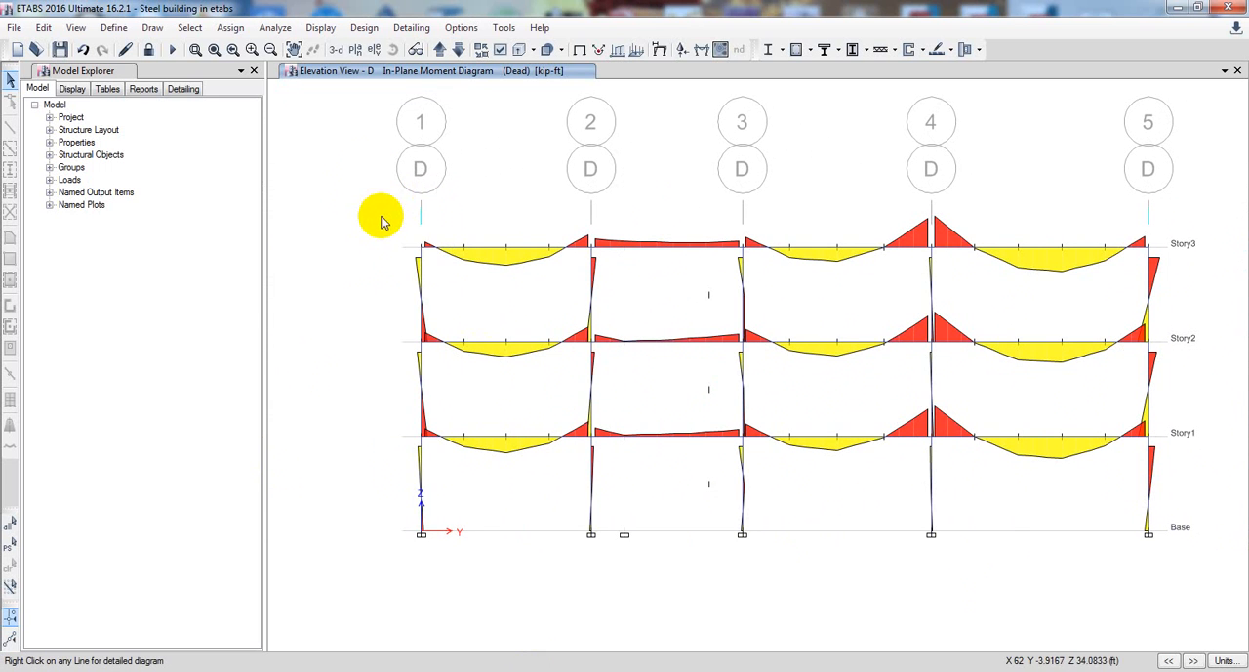
{"action": "middle_click_drag", "start_coordinate": [378, 266], "coordinate": [380, 260]}
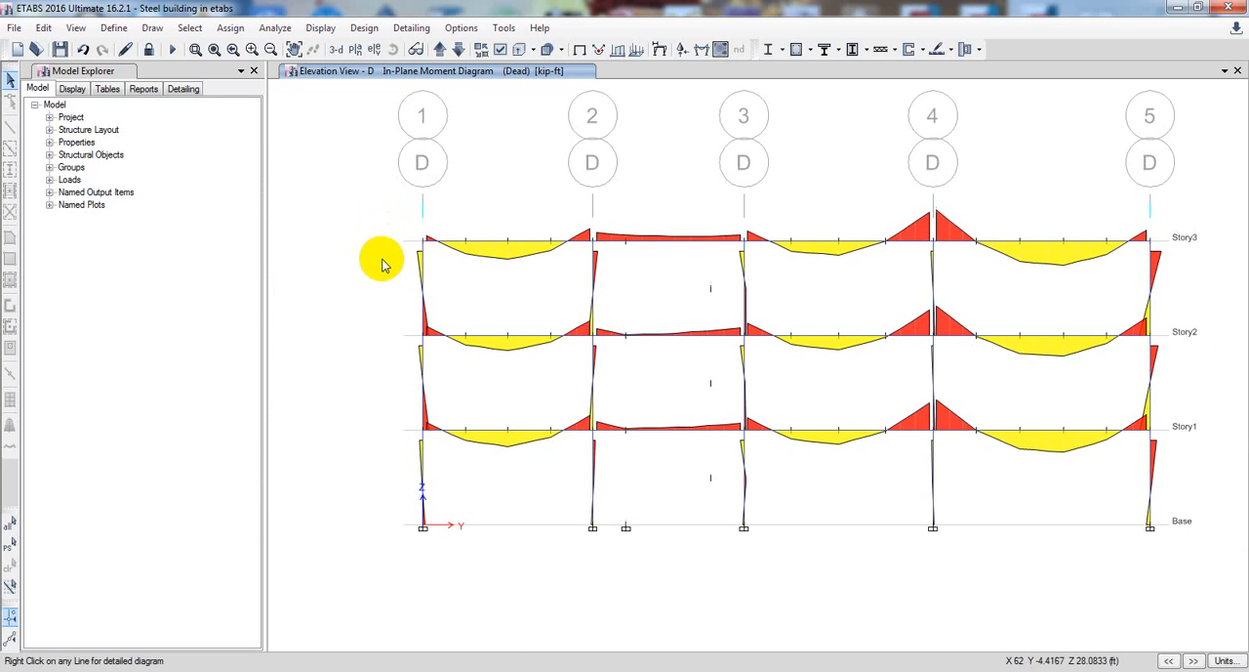
Switch the elevation window to the plan view of the Base level
{"action": "left_click", "coordinate": [353, 50]}
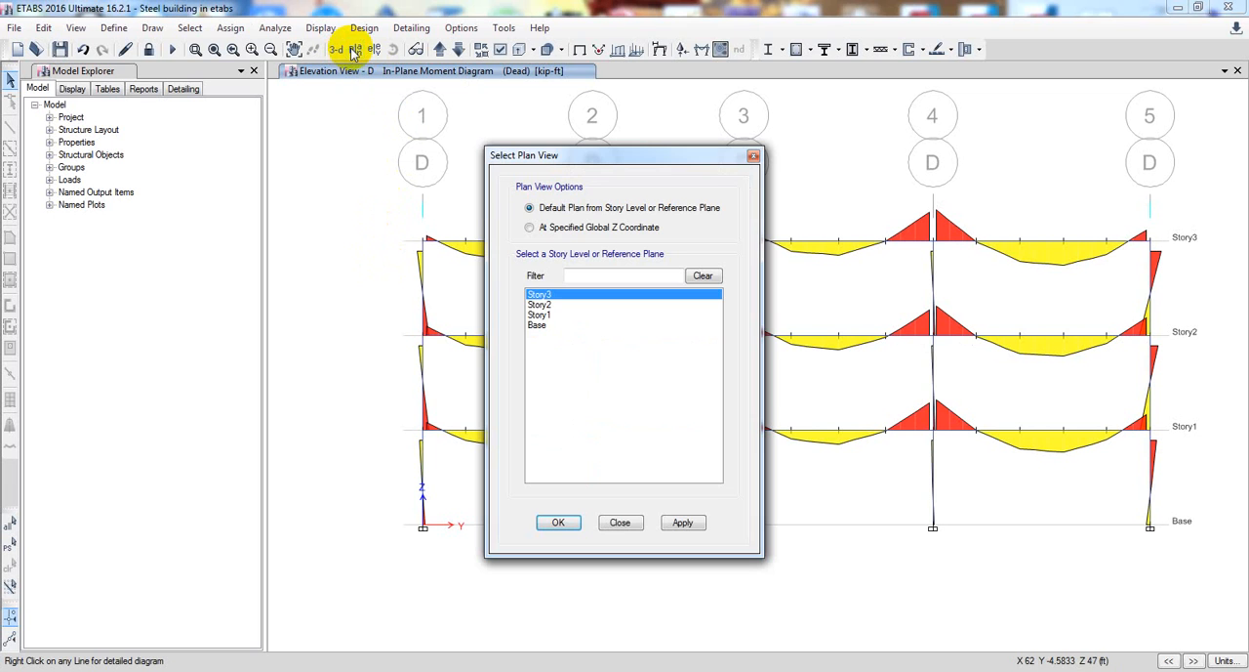
{"action": "left_click", "coordinate": [544, 315]}
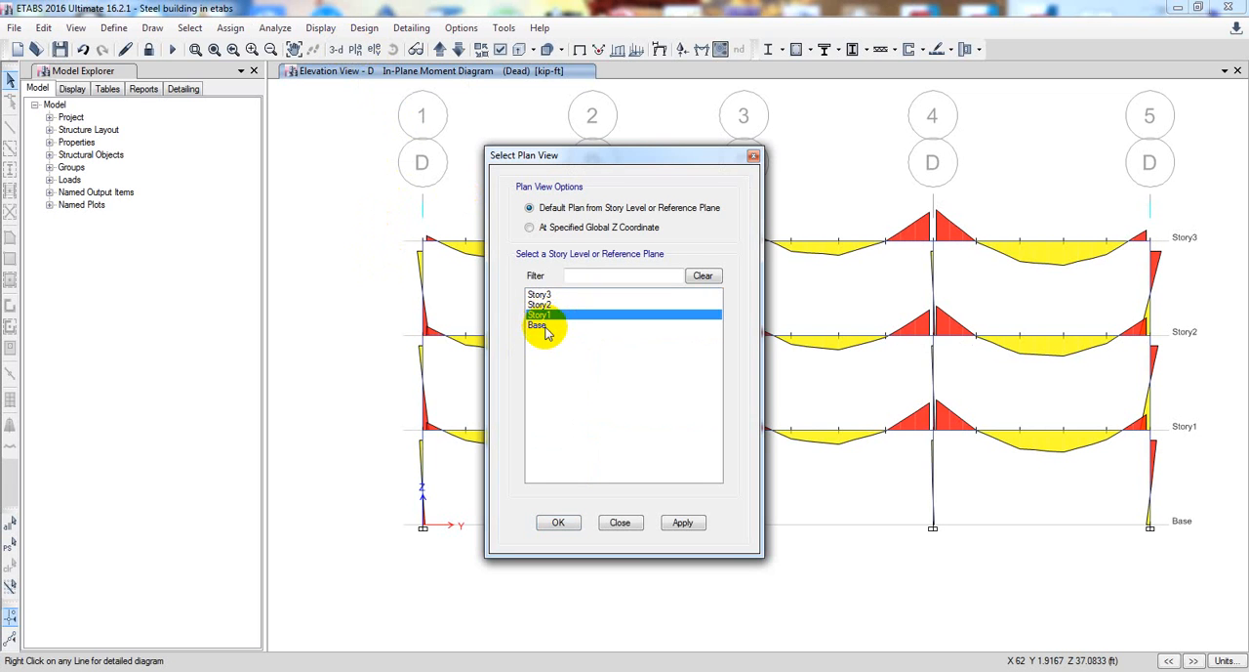
{"action": "left_click", "coordinate": [544, 327]}
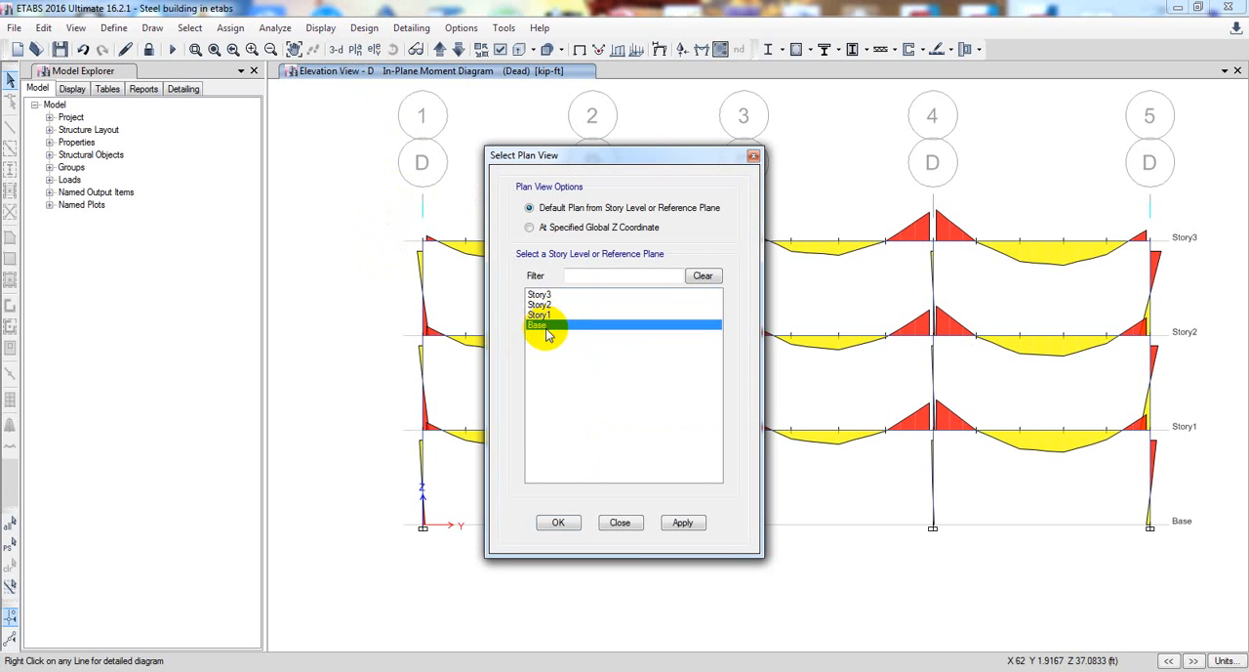
{"action": "left_click", "coordinate": [688, 522]}
{"action": "left_click", "coordinate": [559, 522]}
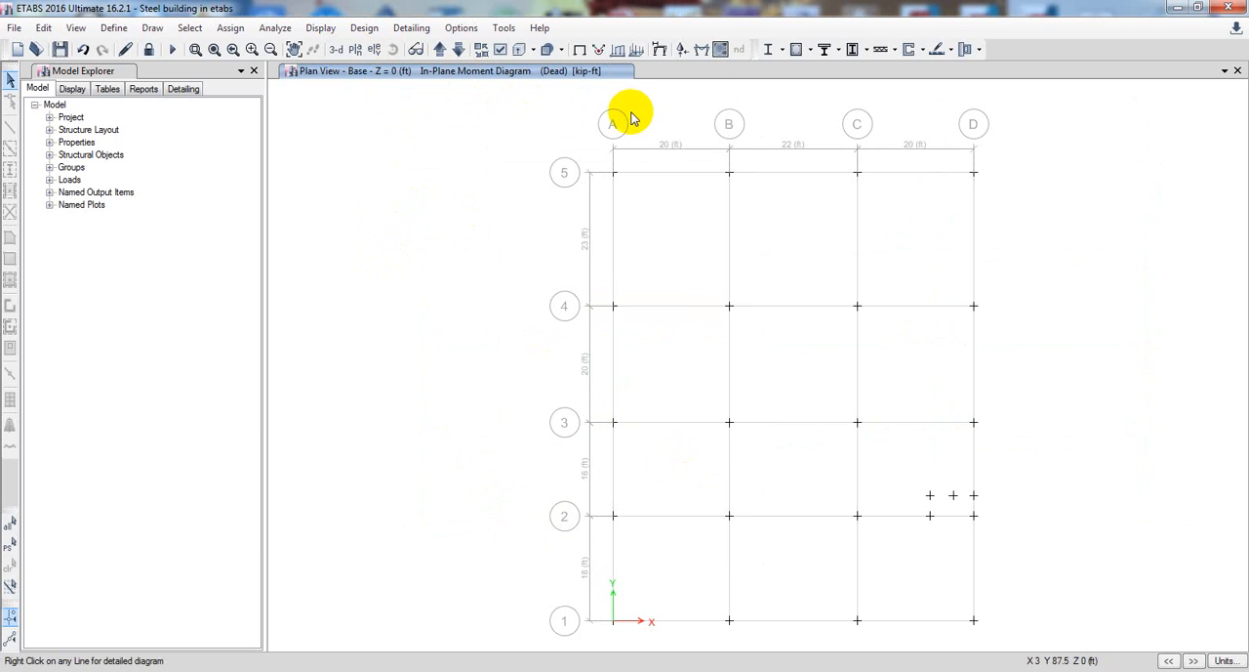
Display the Fz support reactions for the Dead case as arrows and view them in the default 3-D view
{"action": "left_click", "coordinate": [681, 56]}
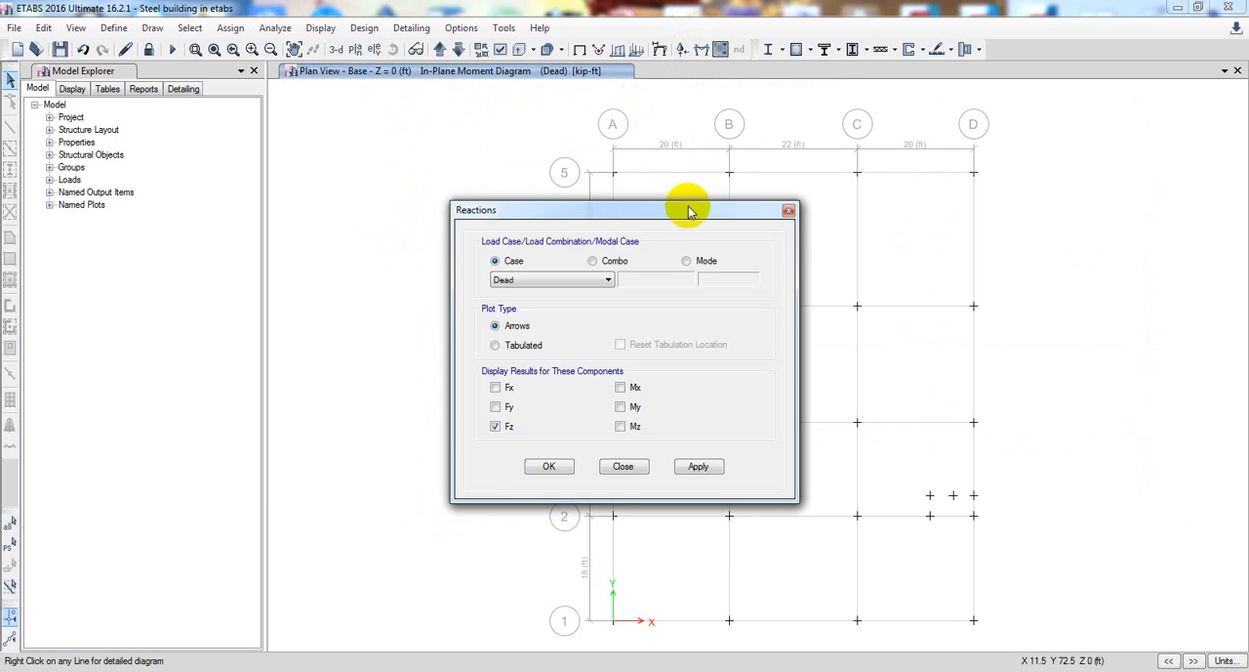
{"action": "left_click_drag", "start_coordinate": [687, 204], "coordinate": [338, 162]}
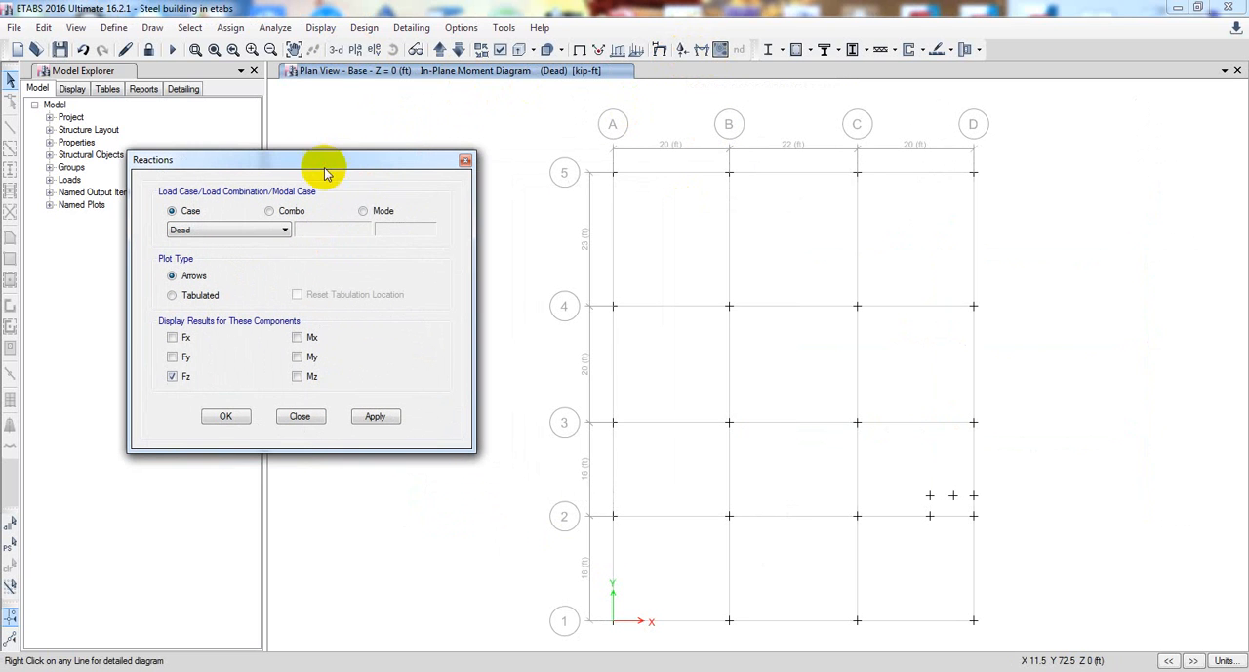
{"action": "left_click", "coordinate": [372, 420]}
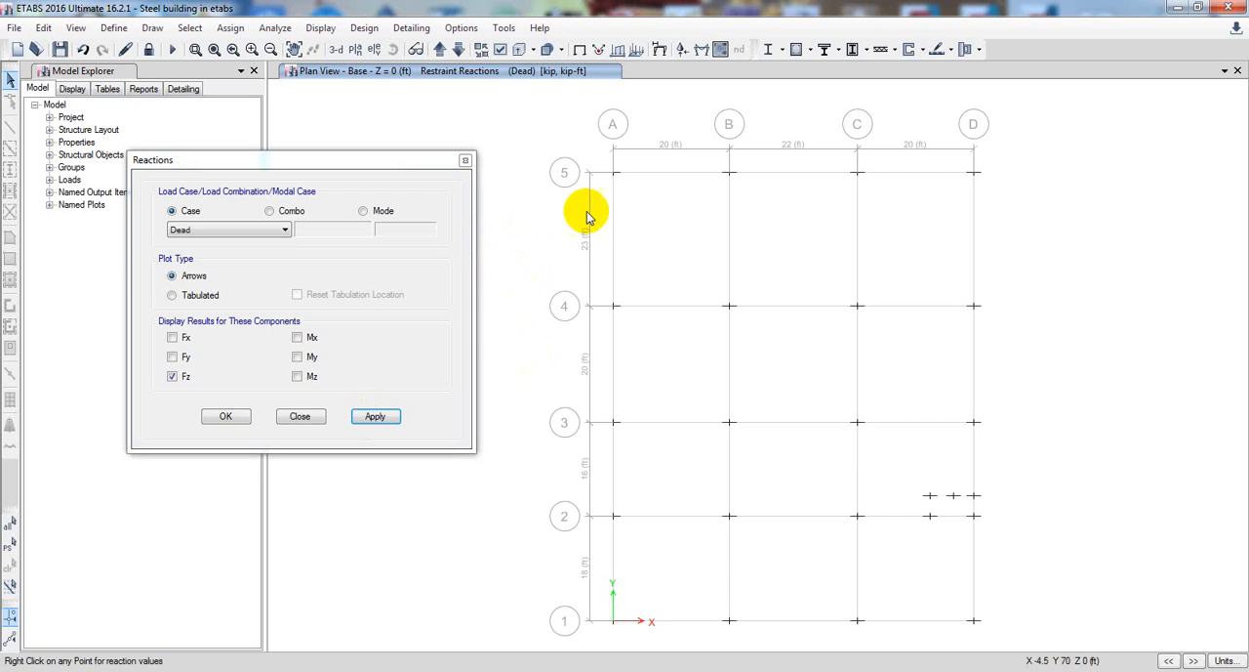
{"action": "left_click", "coordinate": [334, 48]}
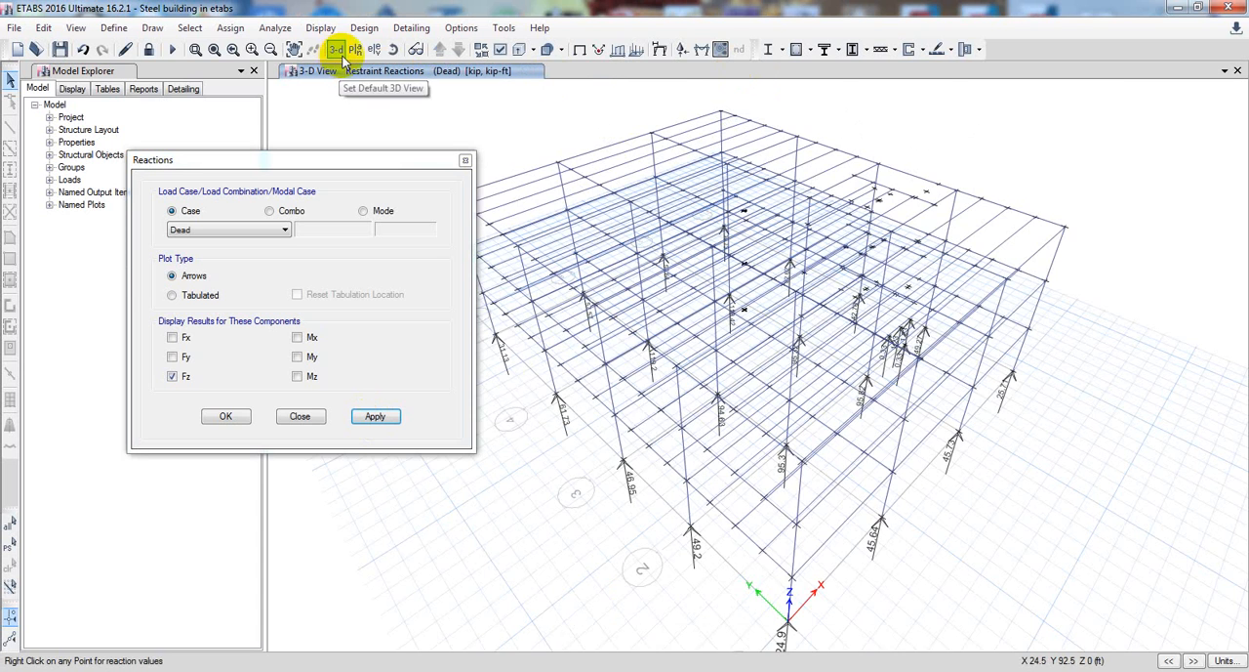
{"action": "middle_click_drag", "start_coordinate": [647, 619], "coordinate": [768, 543], "text": "shift"}
{"action": "middle_click_drag", "start_coordinate": [637, 429], "coordinate": [633, 458]}
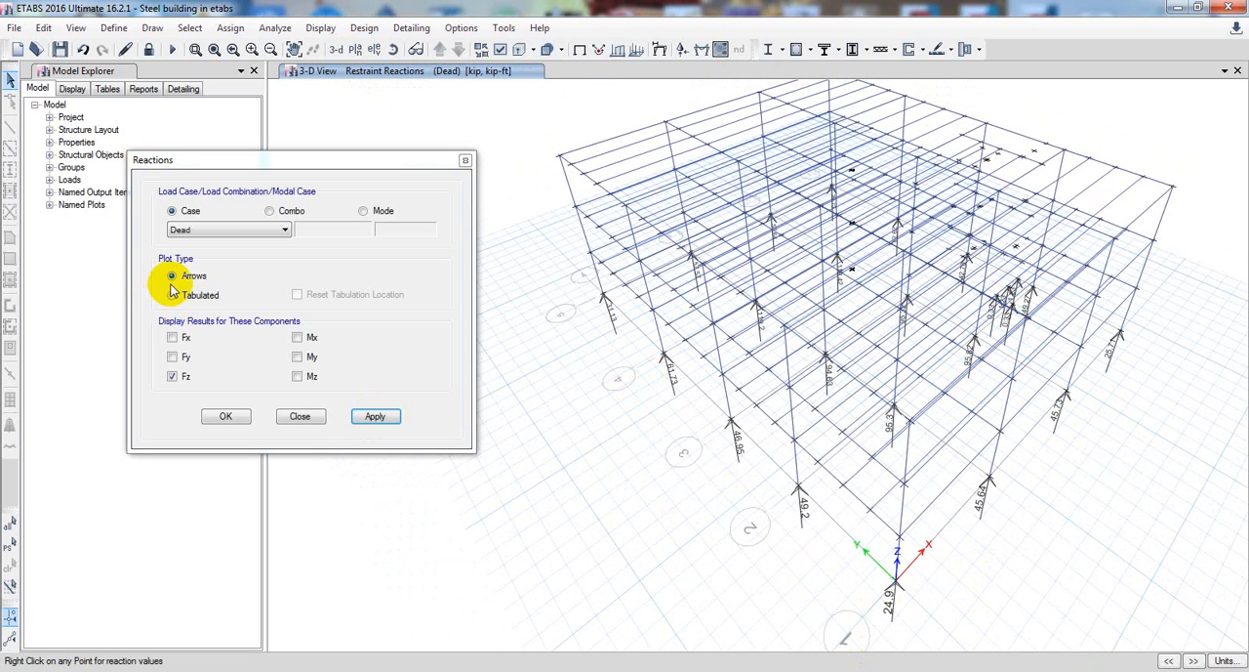
Display the Fz support reactions for load combinations UDStlS1 and UDStlS2
{"action": "left_click", "coordinate": [270, 211]}
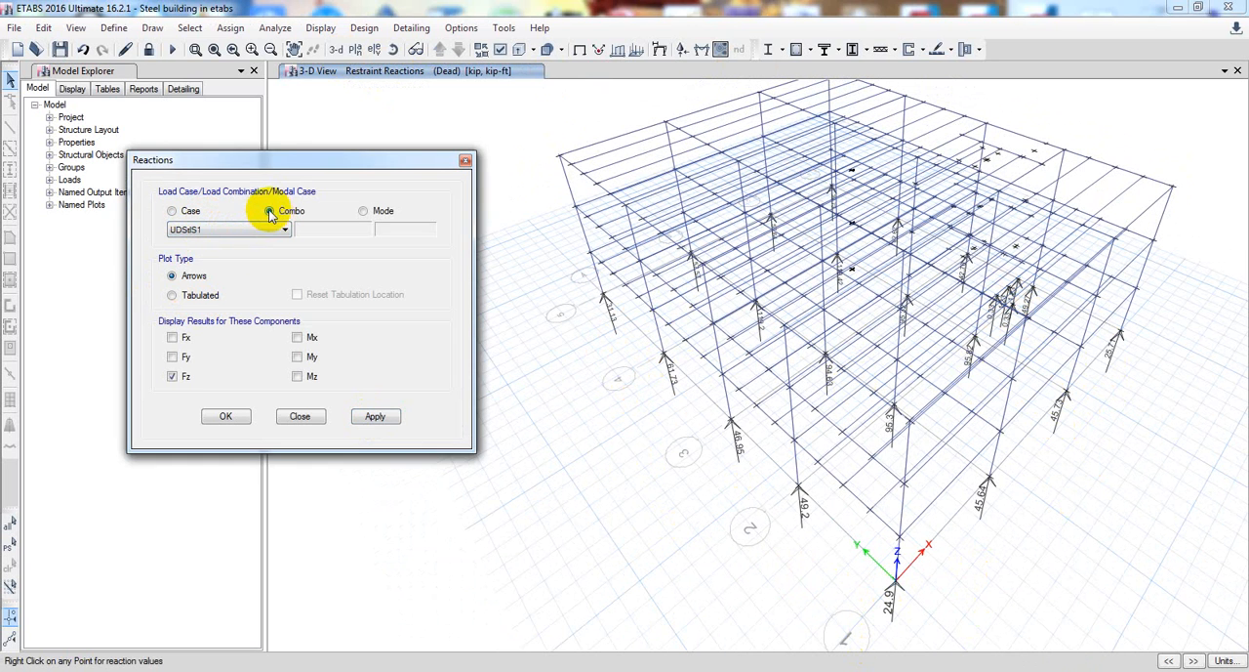
{"action": "left_click", "coordinate": [376, 417]}
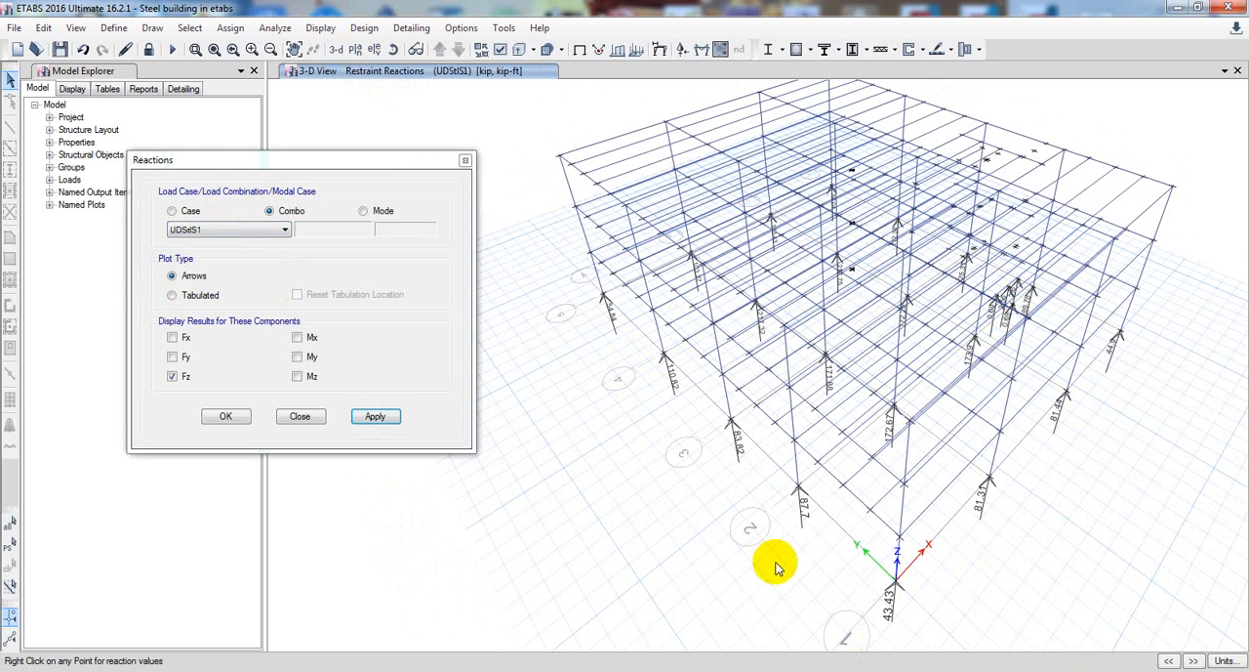
{"action": "left_click", "coordinate": [282, 231]}
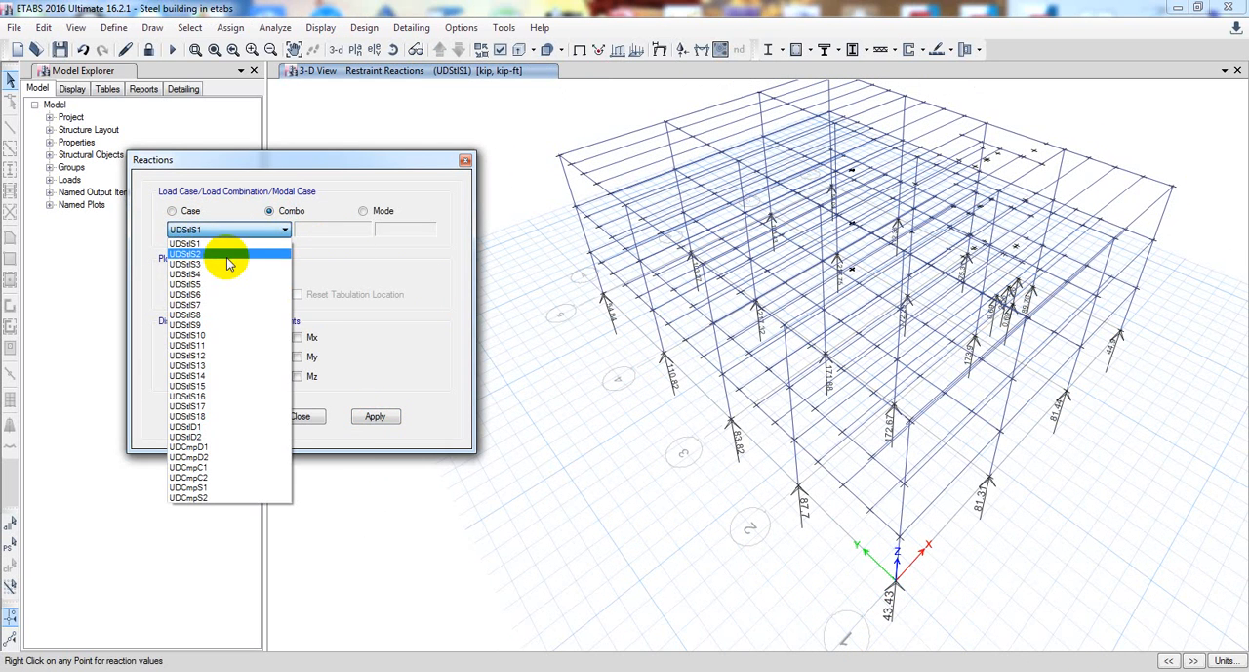
{"action": "left_click", "coordinate": [241, 256]}
{"action": "left_click", "coordinate": [376, 418]}
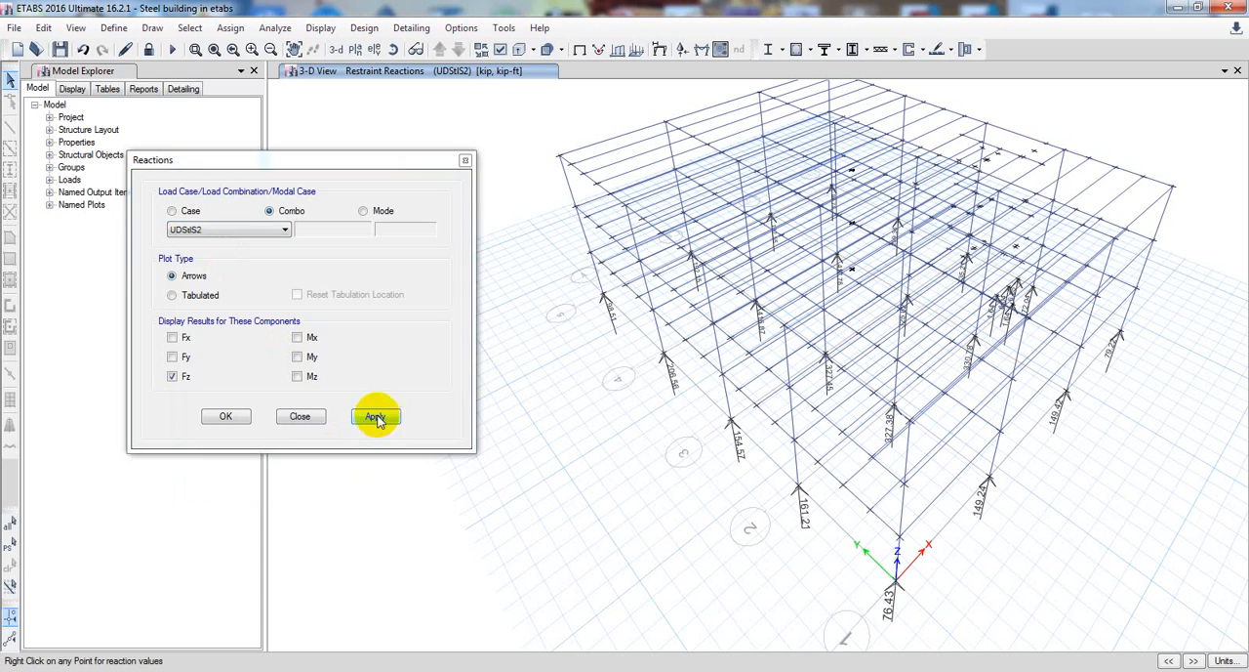
Display the absolute maximum Fz support reactions for load combinations UDStlS4 and UDStlS13
{"action": "left_click", "coordinate": [254, 229]}
{"action": "left_click", "coordinate": [261, 280]}
{"action": "left_click", "coordinate": [378, 418]}
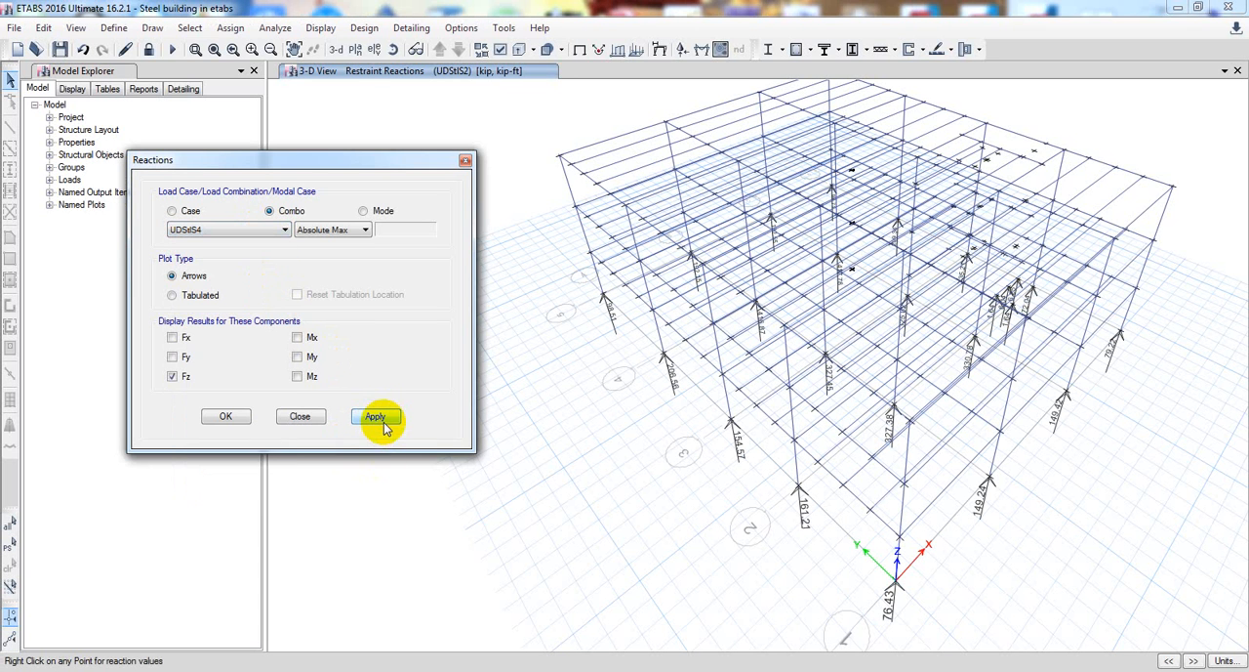
{"action": "left_click", "coordinate": [284, 231]}
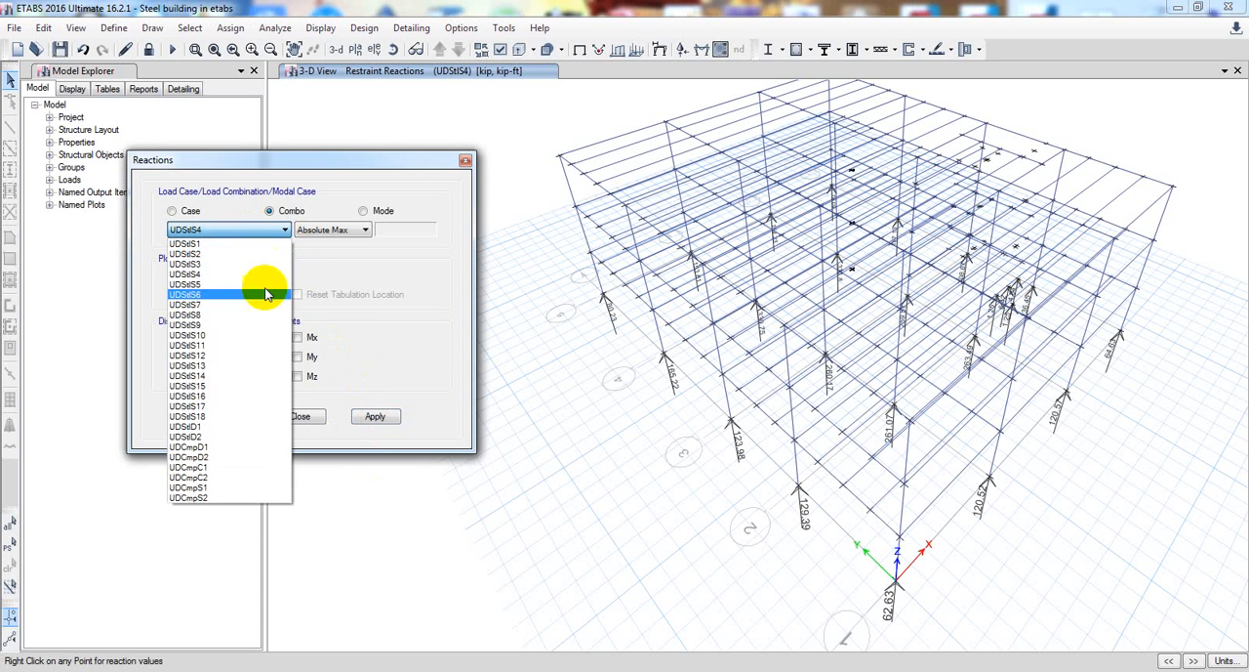
{"action": "left_click", "coordinate": [289, 357]}
{"action": "left_click", "coordinate": [391, 418]}
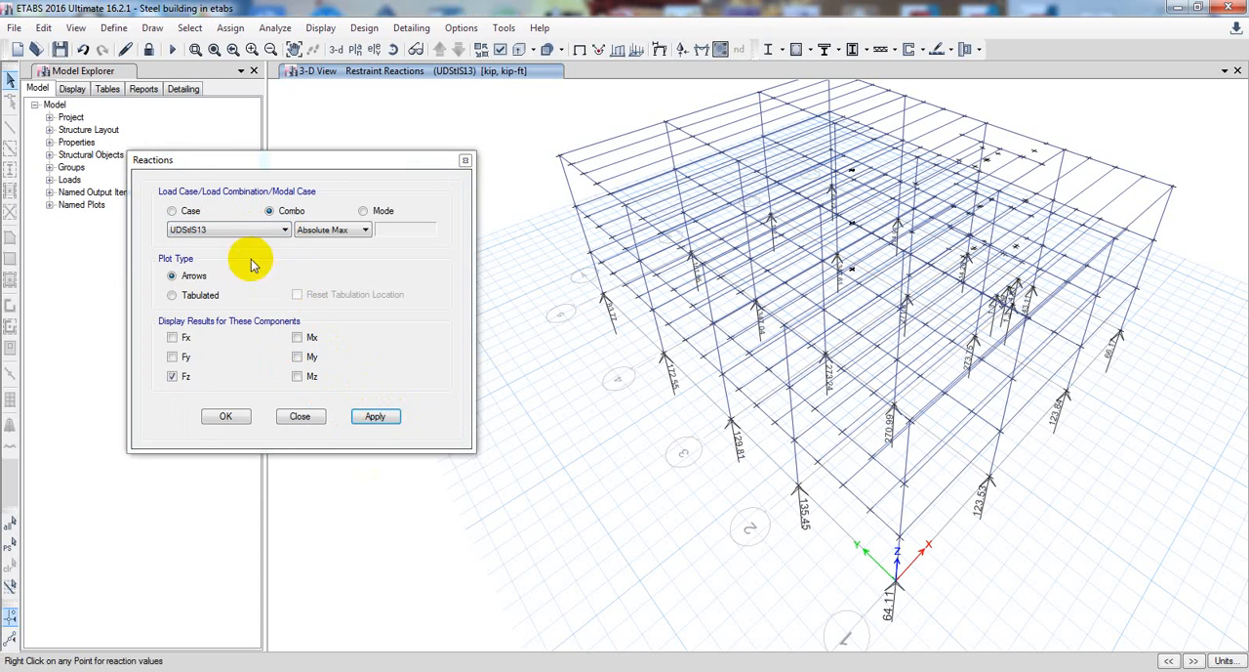
Display the Fz support reactions for combination UDStlD1, close the reaction settings and look over the base reactions in 3-D
{"action": "left_click", "coordinate": [284, 229]}
{"action": "left_click", "coordinate": [234, 430]}
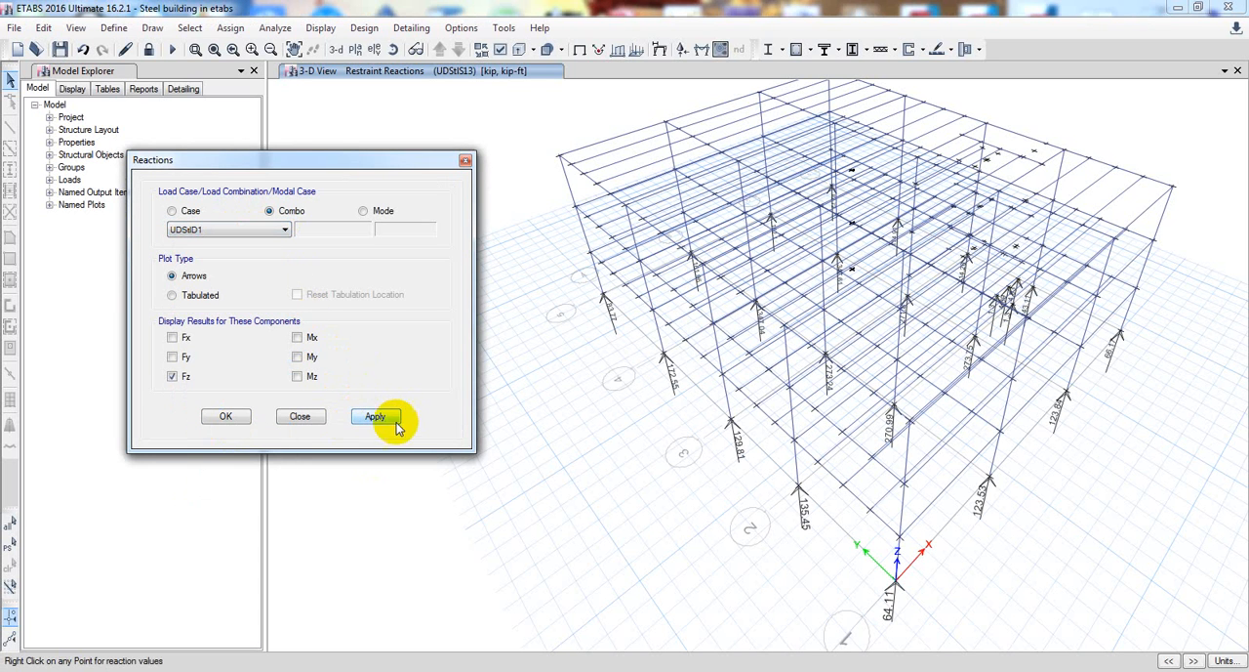
{"action": "left_click", "coordinate": [386, 420]}
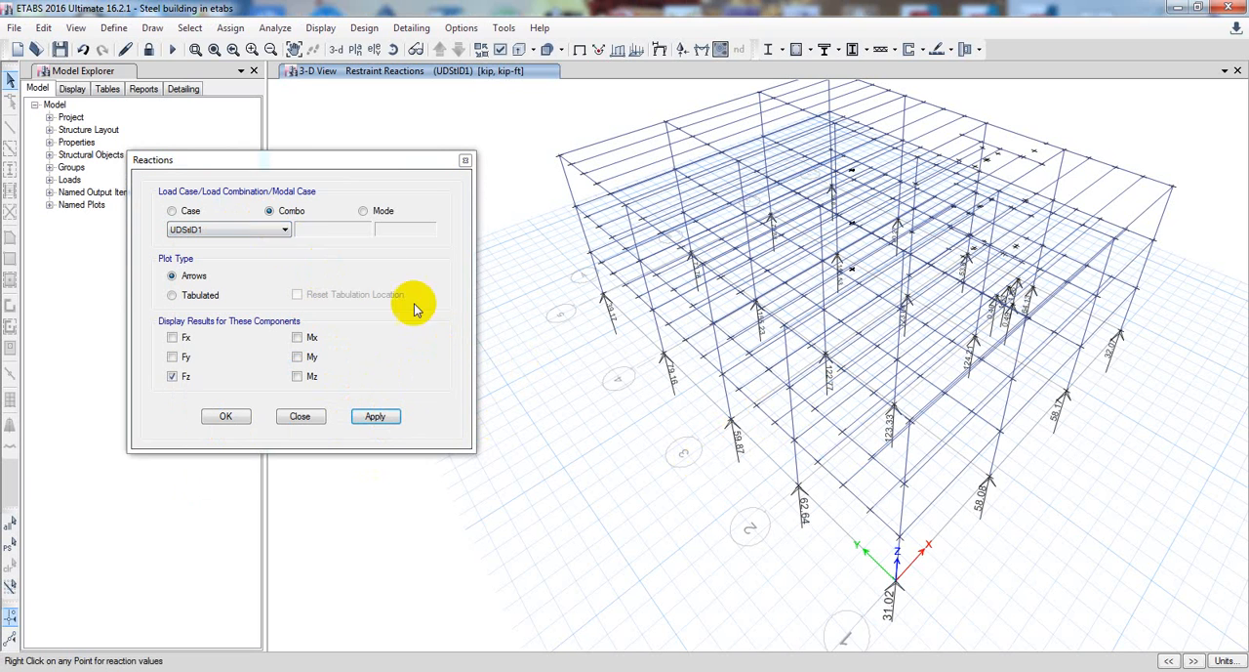
{"action": "left_click_drag", "start_coordinate": [287, 160], "coordinate": [274, 161]}
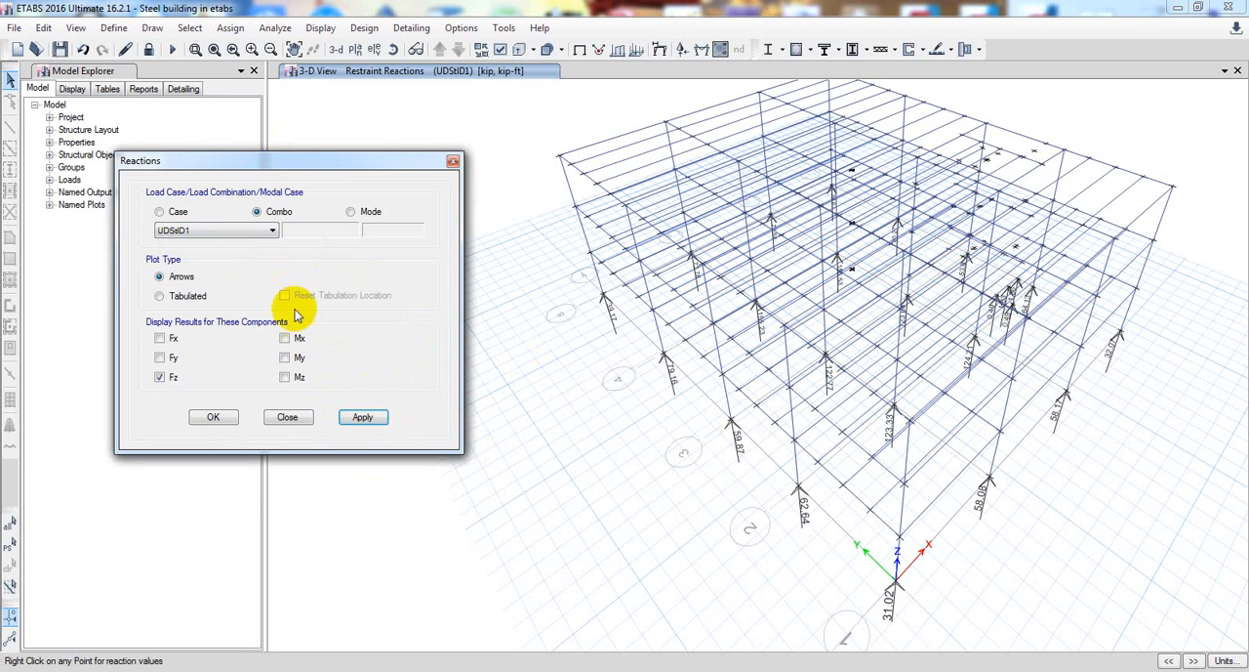
{"action": "left_click", "coordinate": [302, 420]}
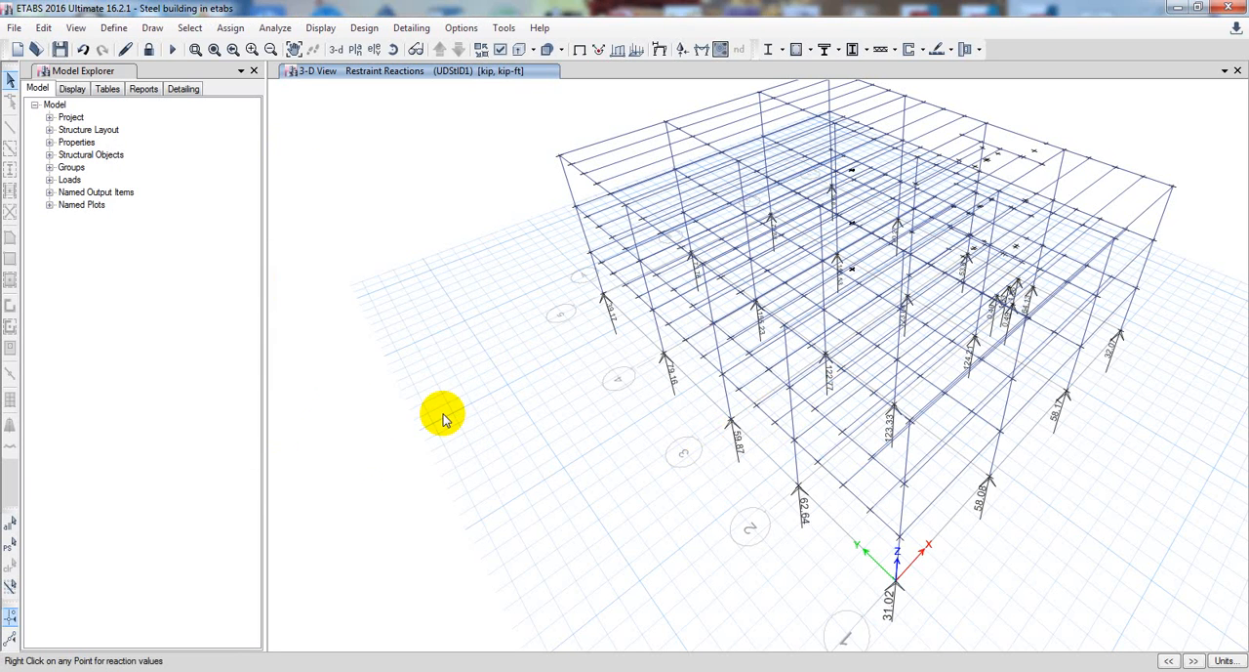
{"action": "middle_click_drag", "start_coordinate": [447, 414], "coordinate": [420, 431]}
{"action": "middle_click_drag", "start_coordinate": [513, 419], "coordinate": [496, 444]}
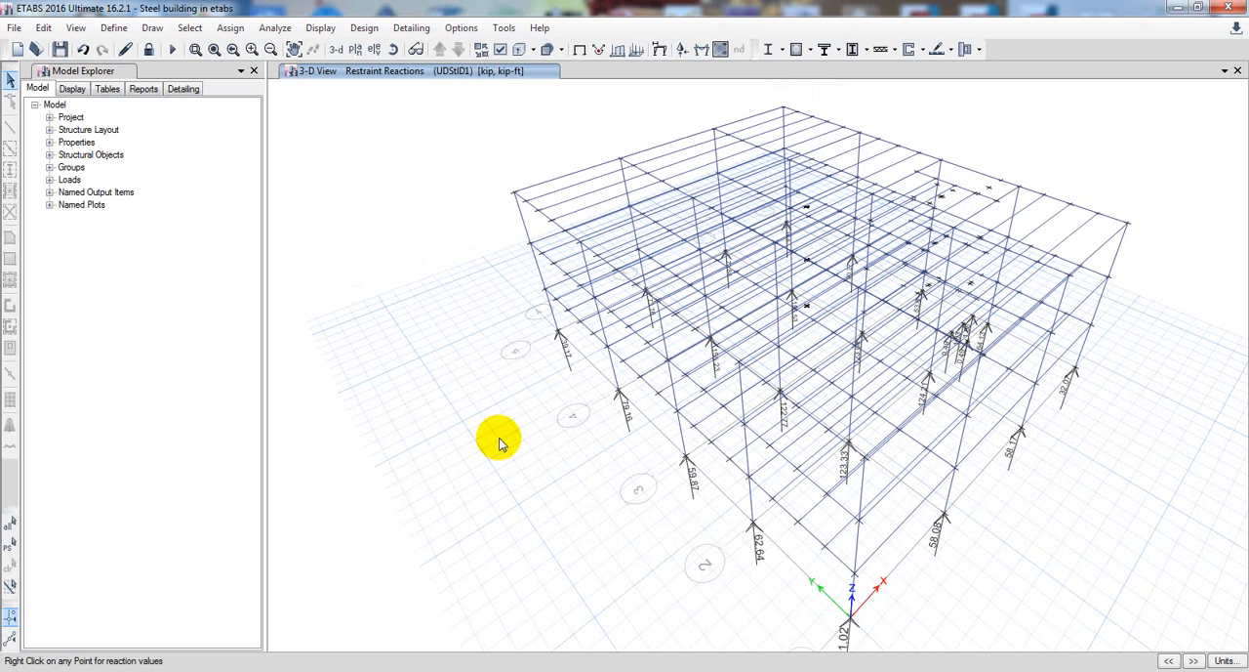
{"action": "middle_click_drag", "start_coordinate": [524, 468], "coordinate": [498, 472]}
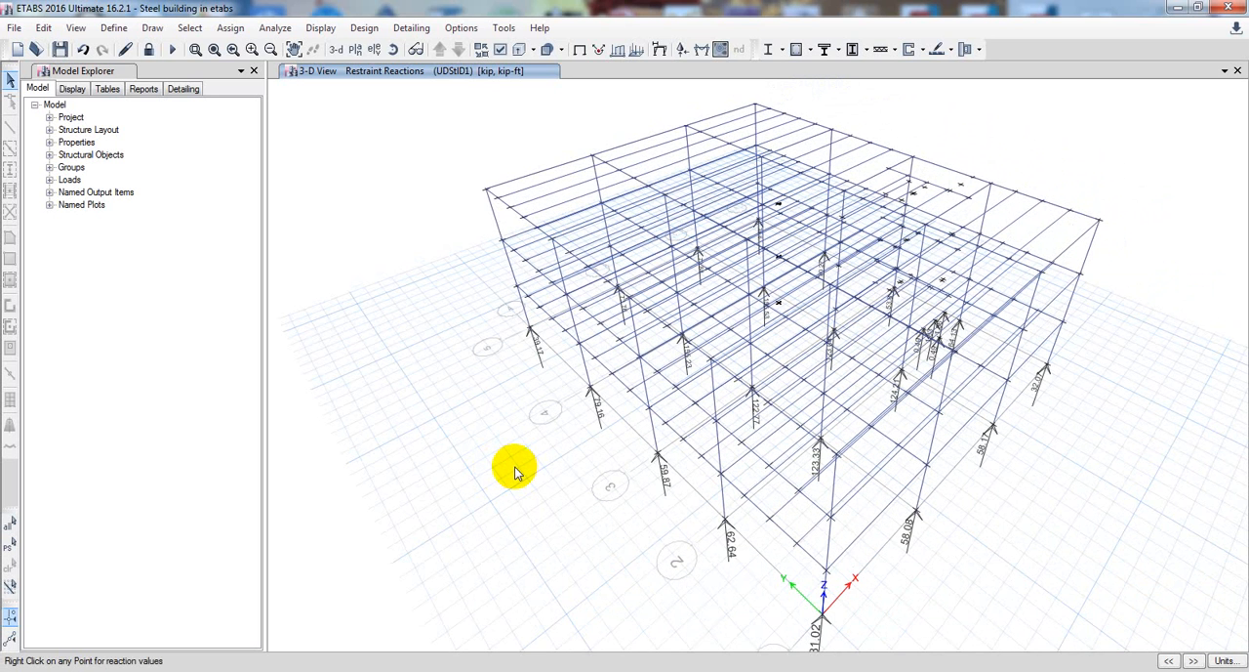